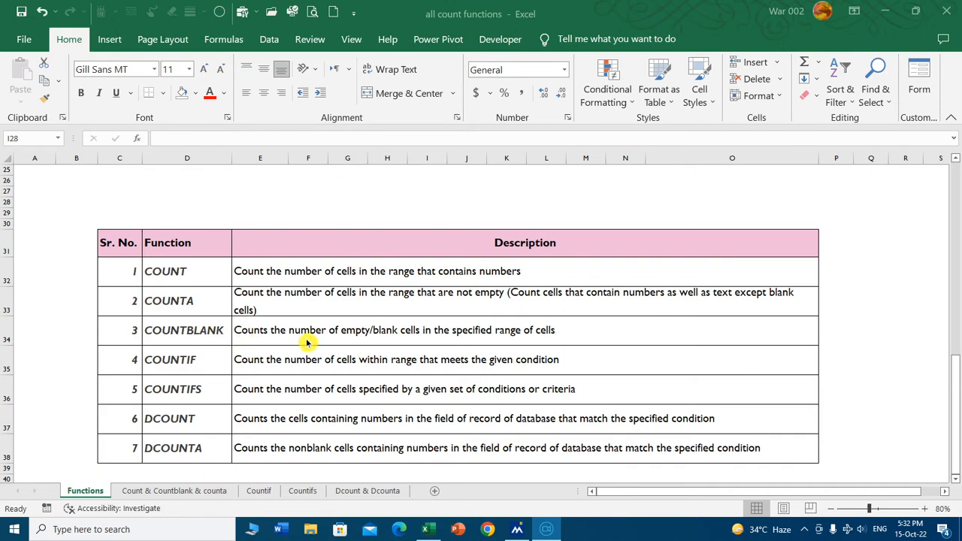
On the Count & Countblank & counta sheet, enter the heading Exp in cell M5.
left_click(174, 494)
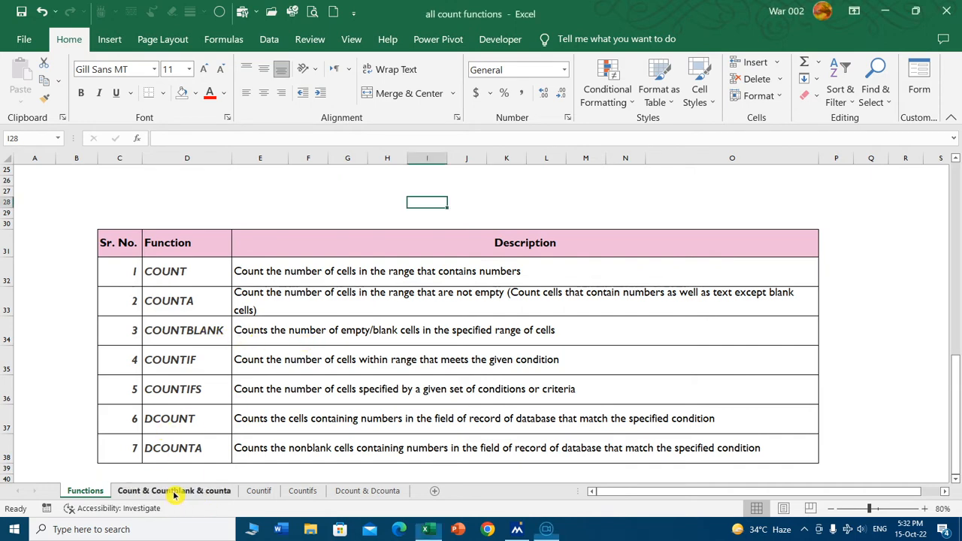
left_click(214, 492)
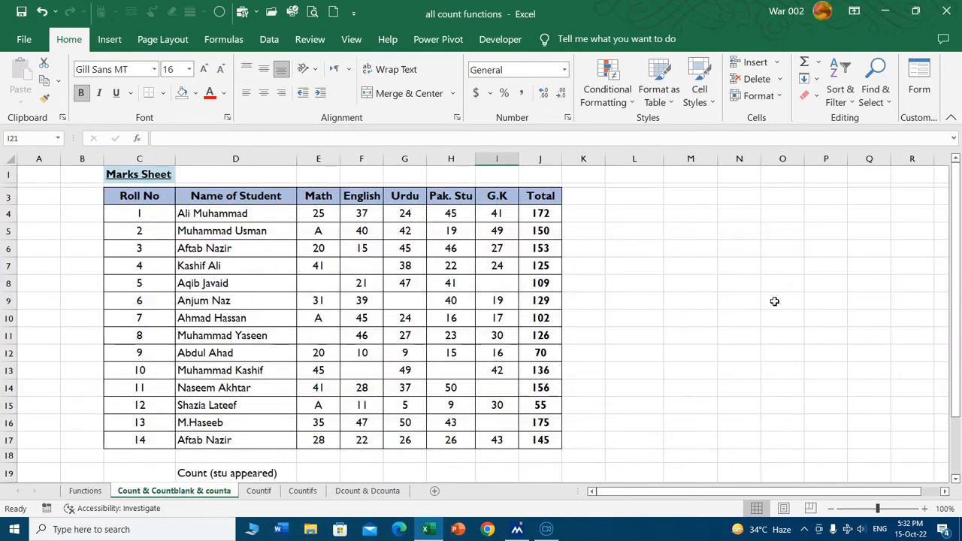
left_click(668, 252)
key("Up")
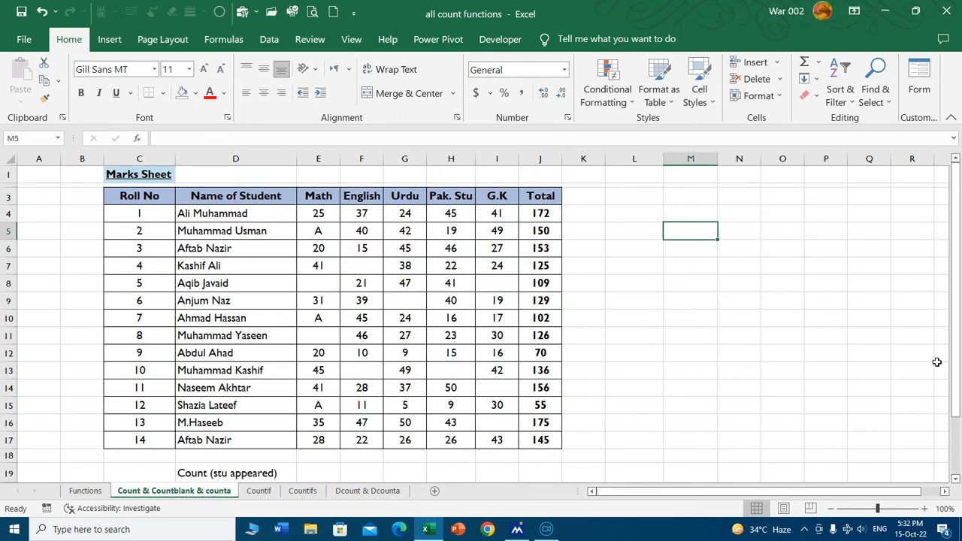
type("Exp")
key("Return")
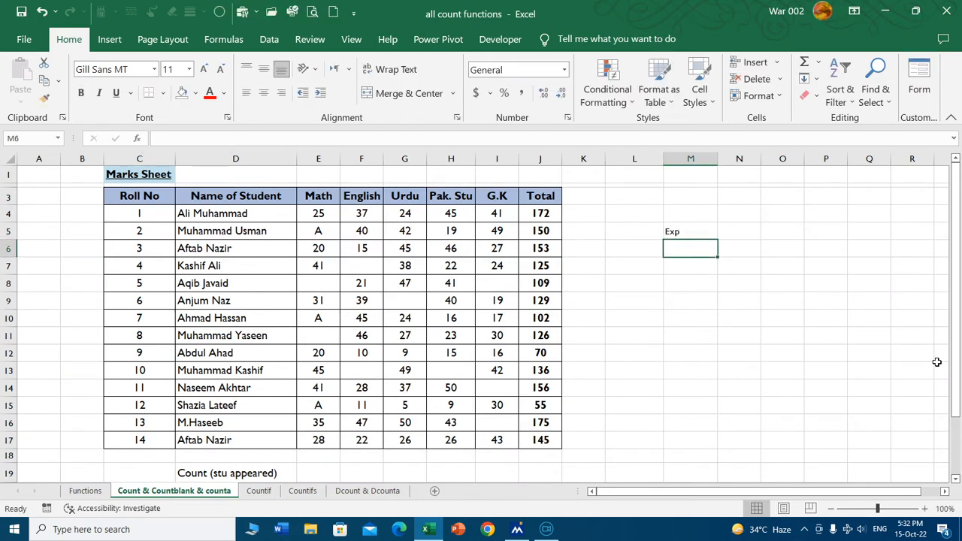
Enter the sample values 2, 3 and A in cells M6 to M8 under the Exp heading.
type("2")
key("Return")
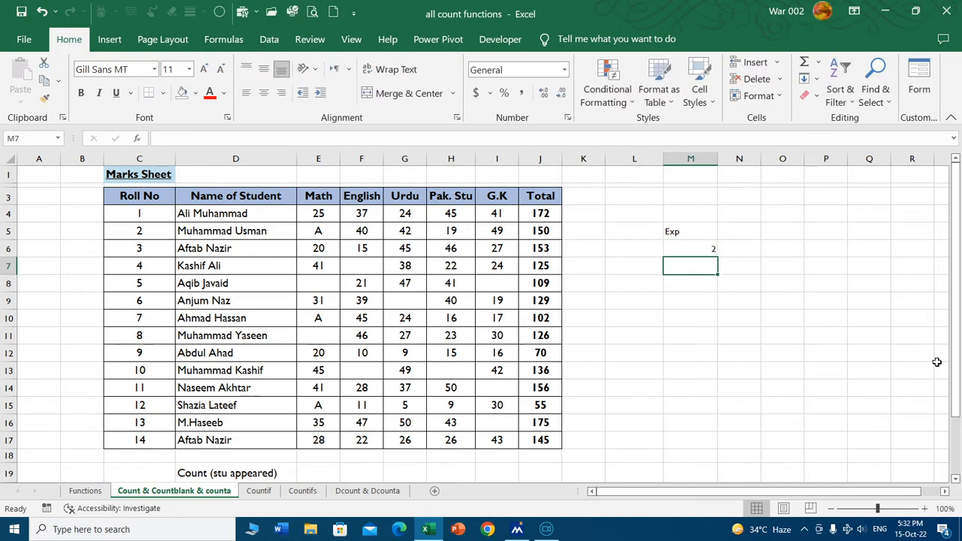
type("3")
key("Return")
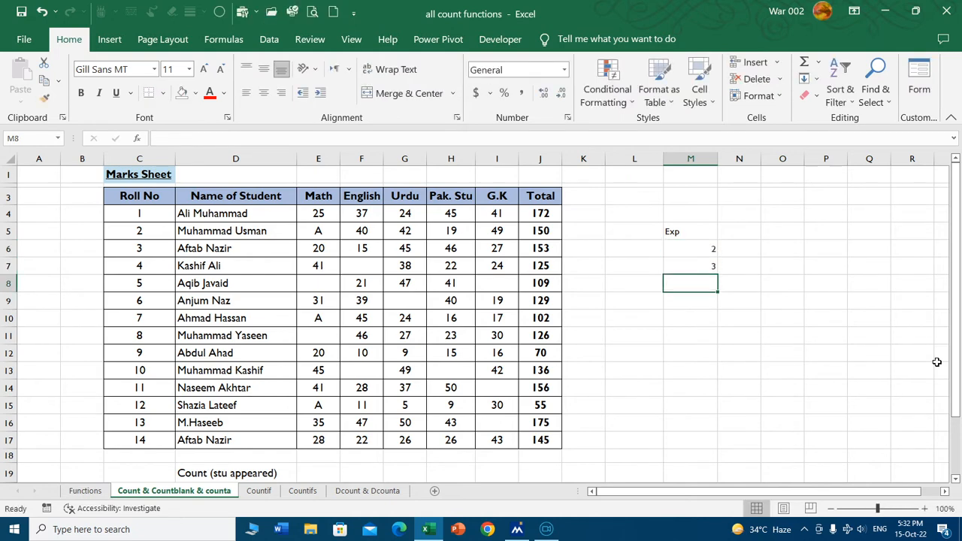
type("A")
key("Return")
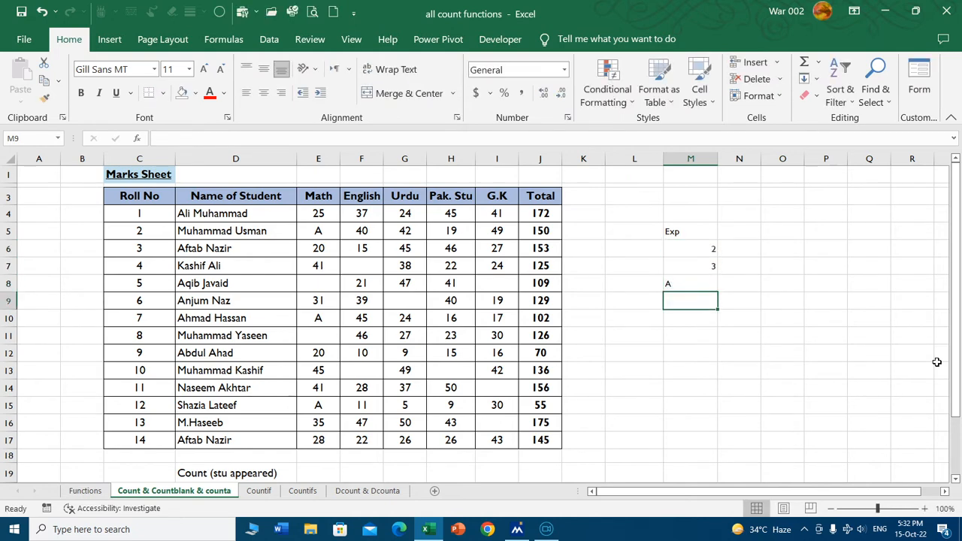
Enter B in M9, C in M10 and 2 in M12, leaving M11 empty.
type("B")
key("Return")
type("C")
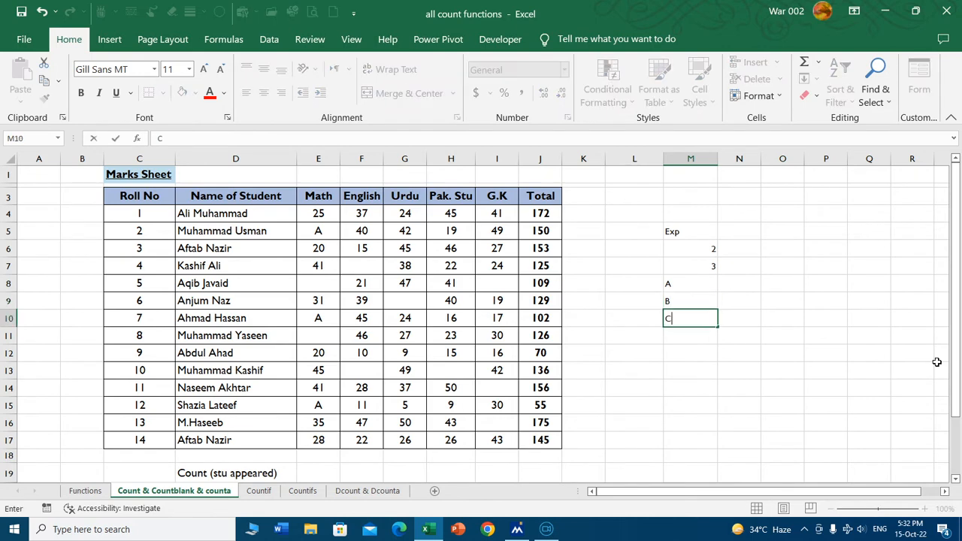
key("Return")
key("Return")
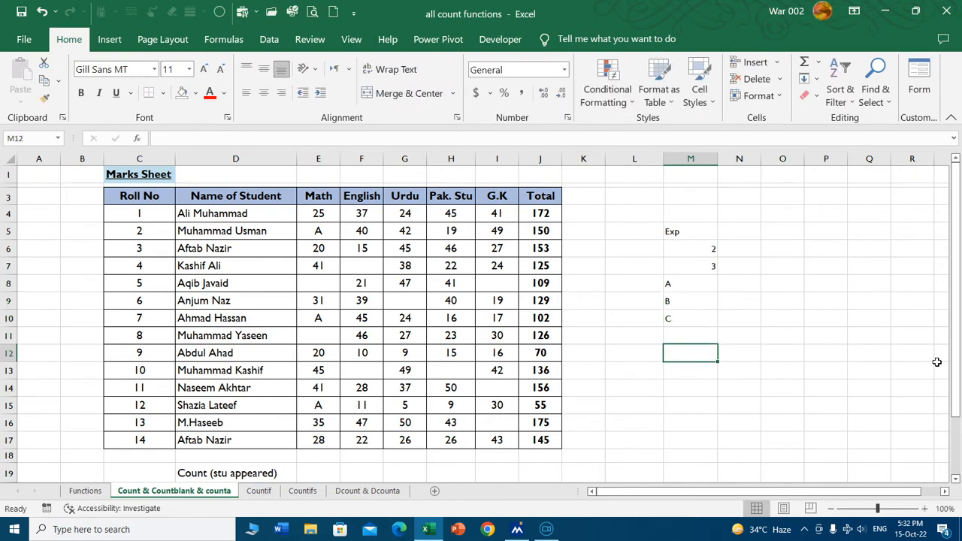
type("2")
key("Return")
key("Return")
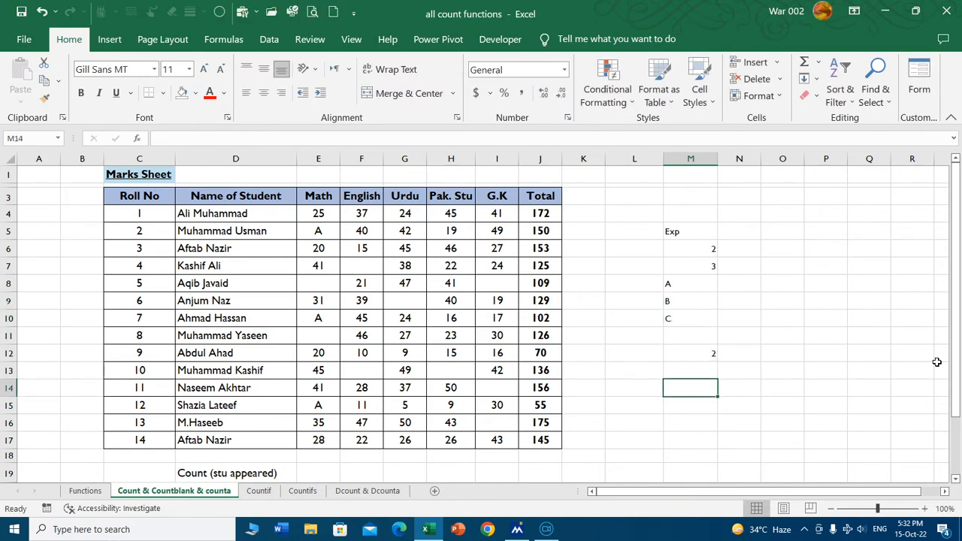
Replace the sample letters in the Exp list with > in M10 and ? in M9.
key("Up")
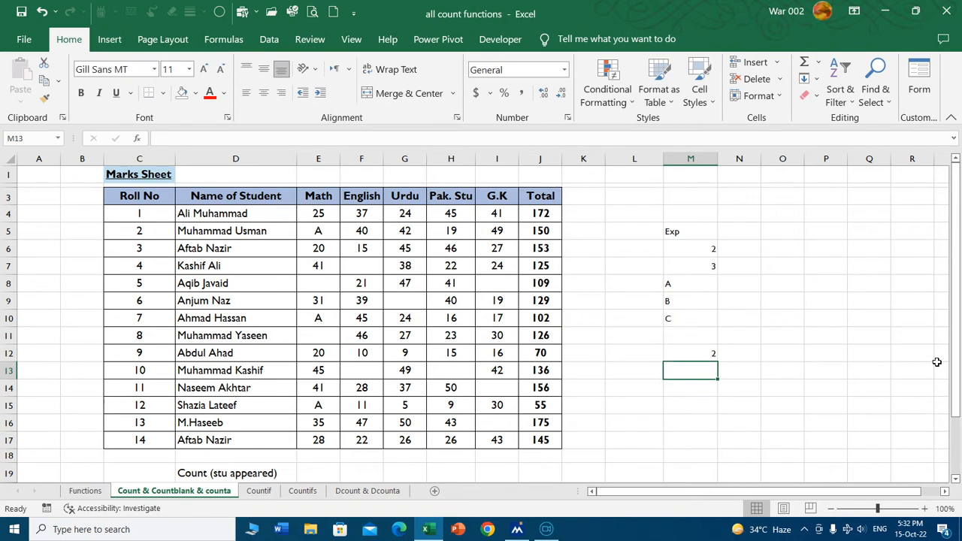
key("Up")
key("Up")
key("Up")
type(">")
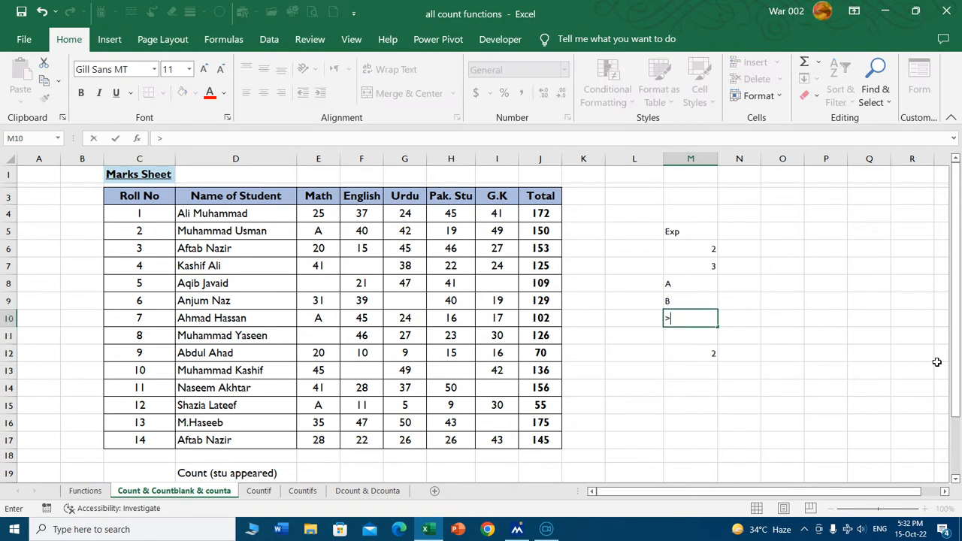
key("Up")
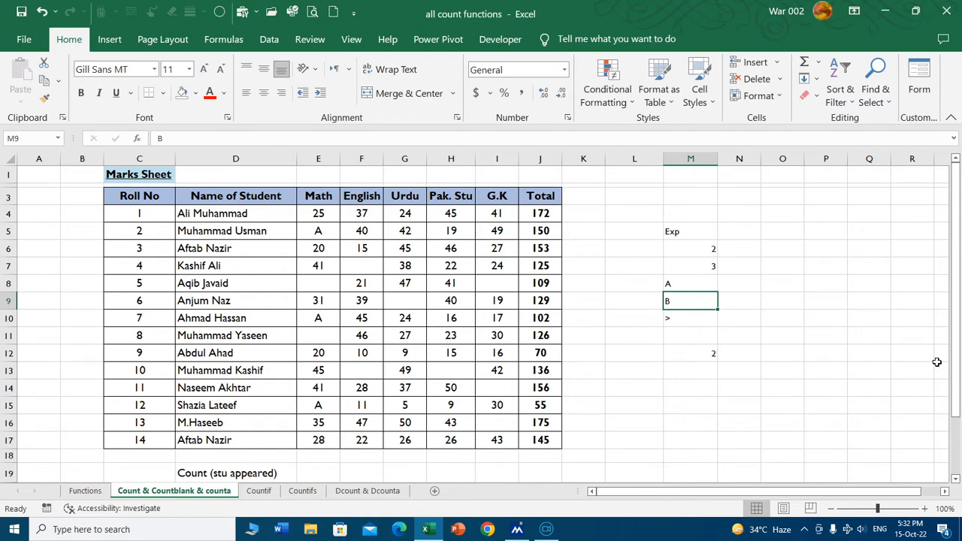
type("?")
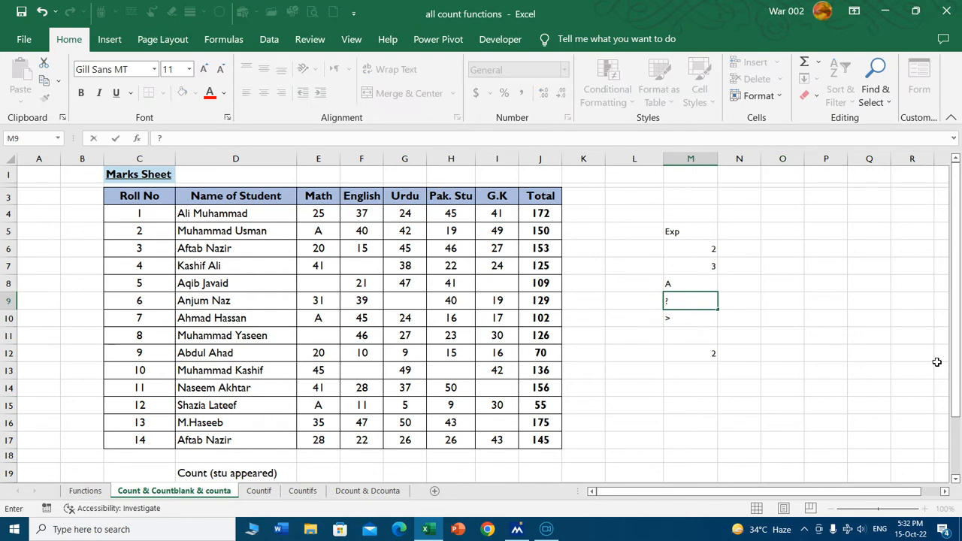
key("Return")
Enter C in M11, clear M12 so it is blank, and enter 25 in M13.
key("Down")
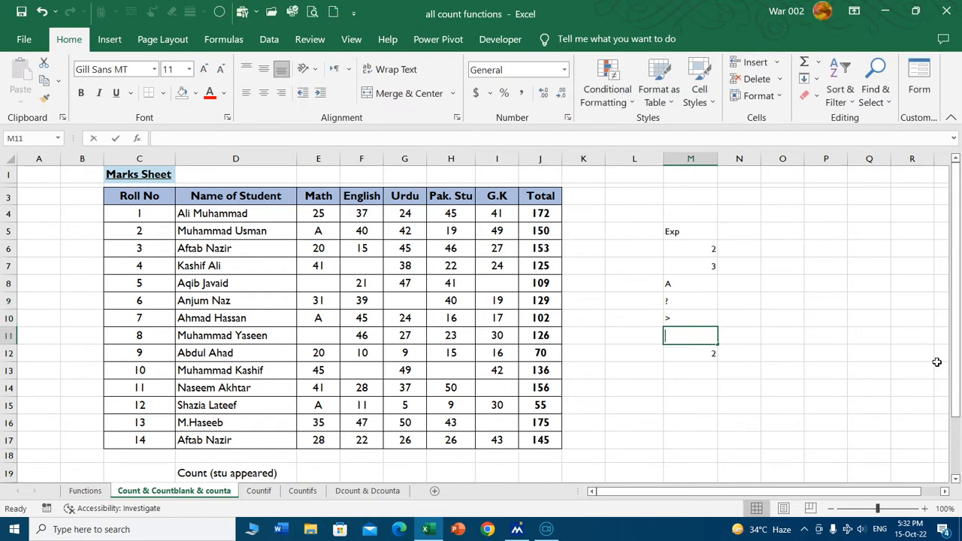
type("C")
key("Return")
key("Delete")
key("Down")
type("2")
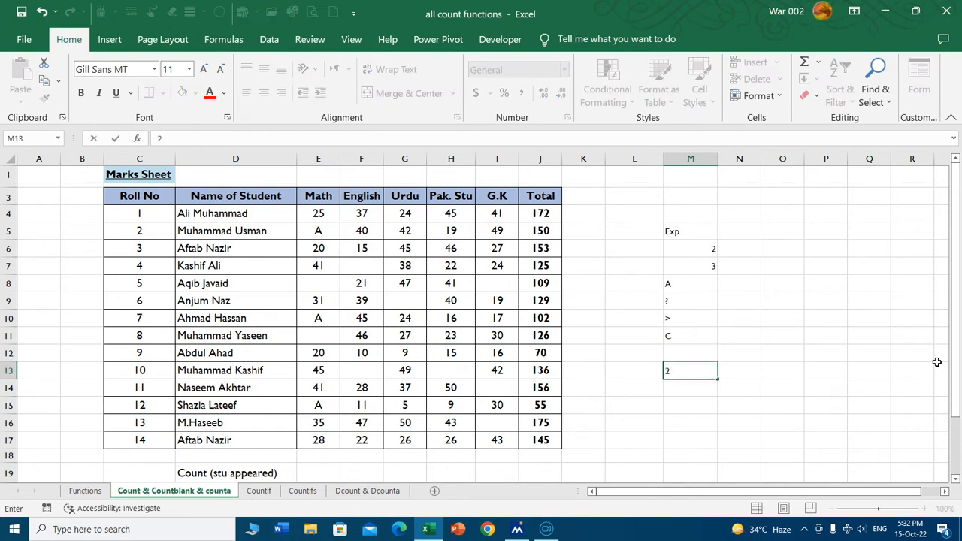
type("5")
key("Return")
Enter the labels Count, Counta and Countblank in cells L14 to L16.
key("Left")
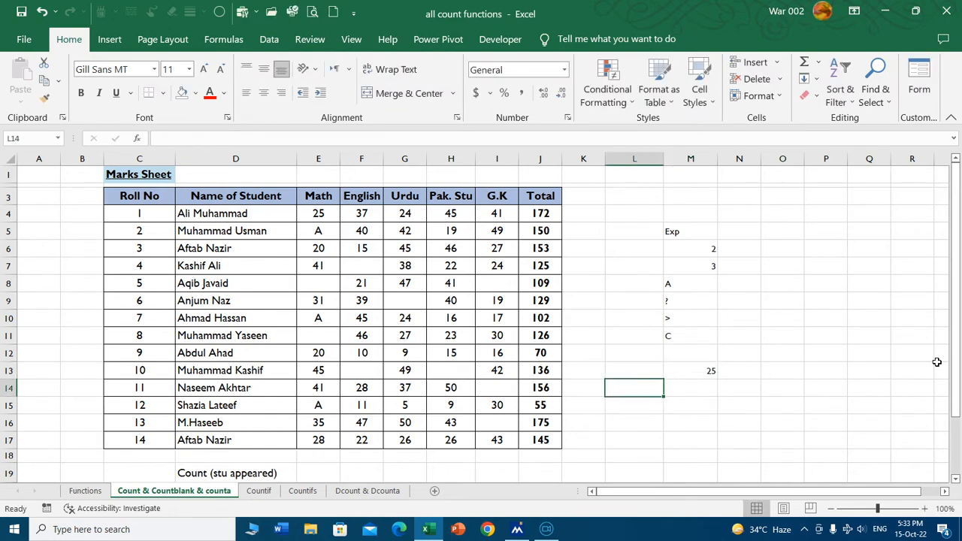
type("Count")
key("Return")
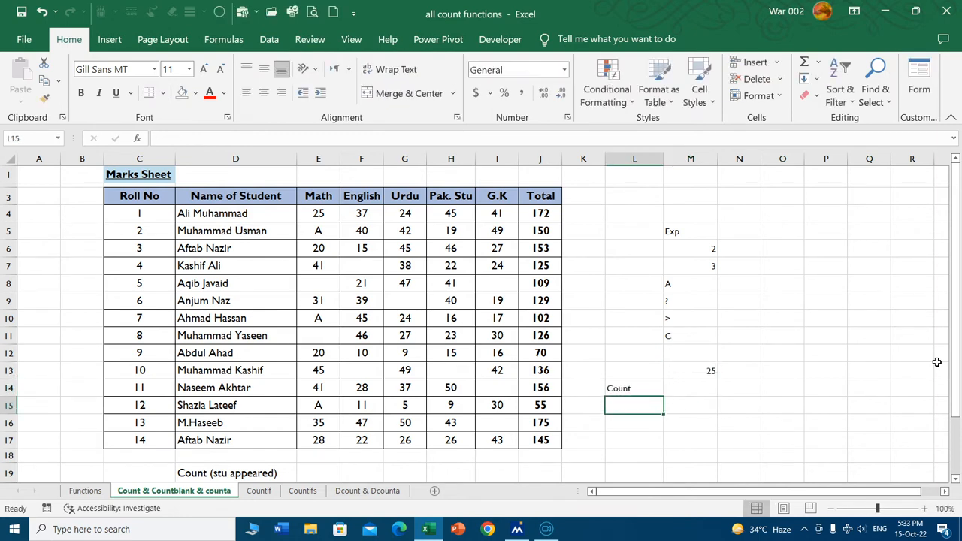
type("Counta")
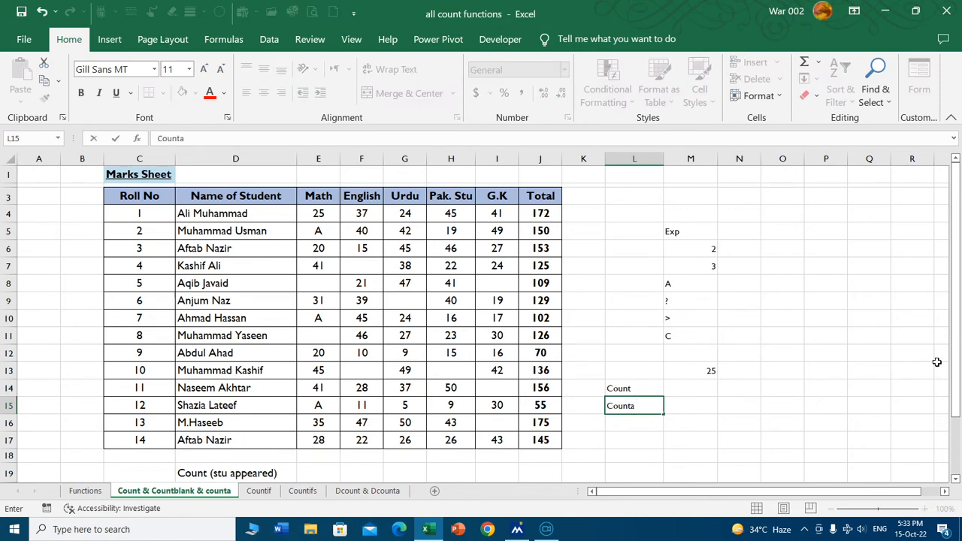
key("Return")
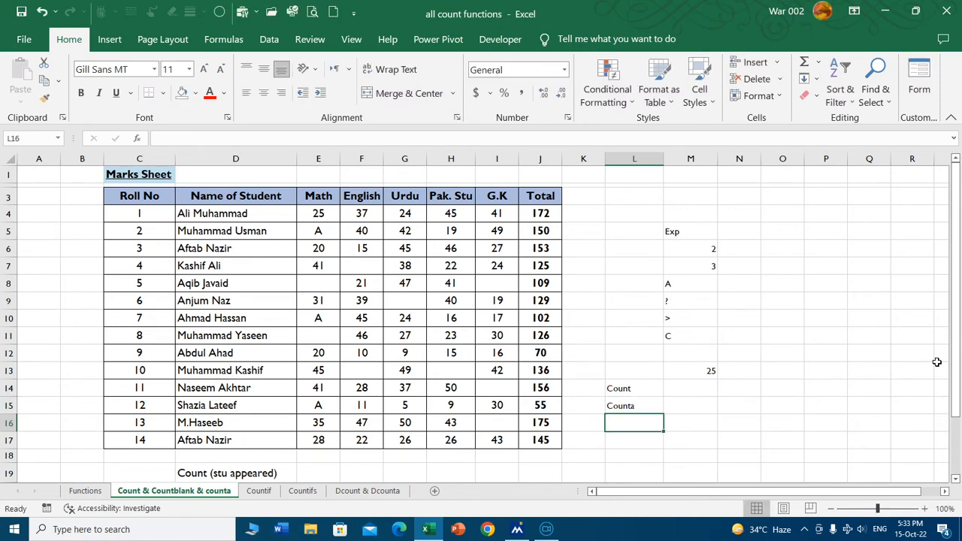
type("Countb")
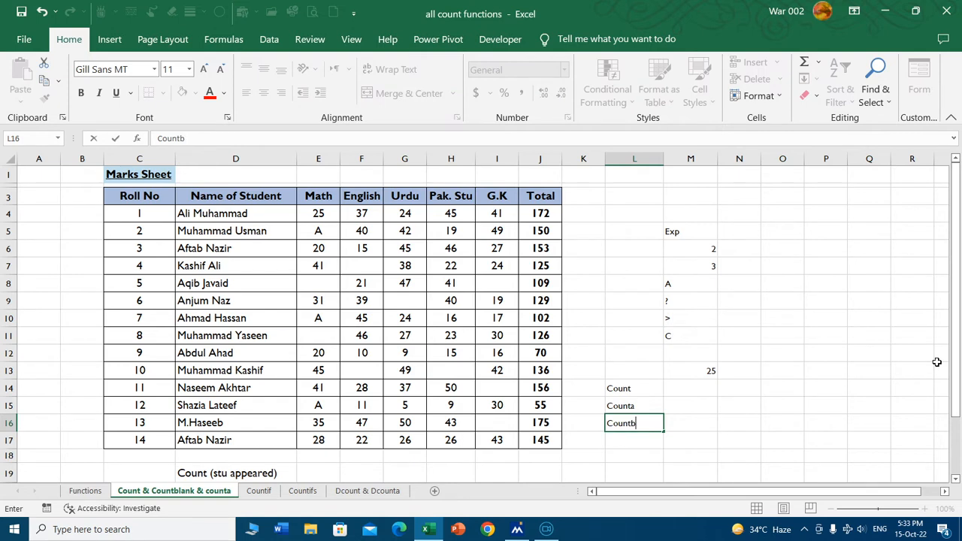
type("lank")
key("Right")
Count the numeric cells of the Exp list in M14 with =COUNT(M6:M13).
key("Up")
key("Up")
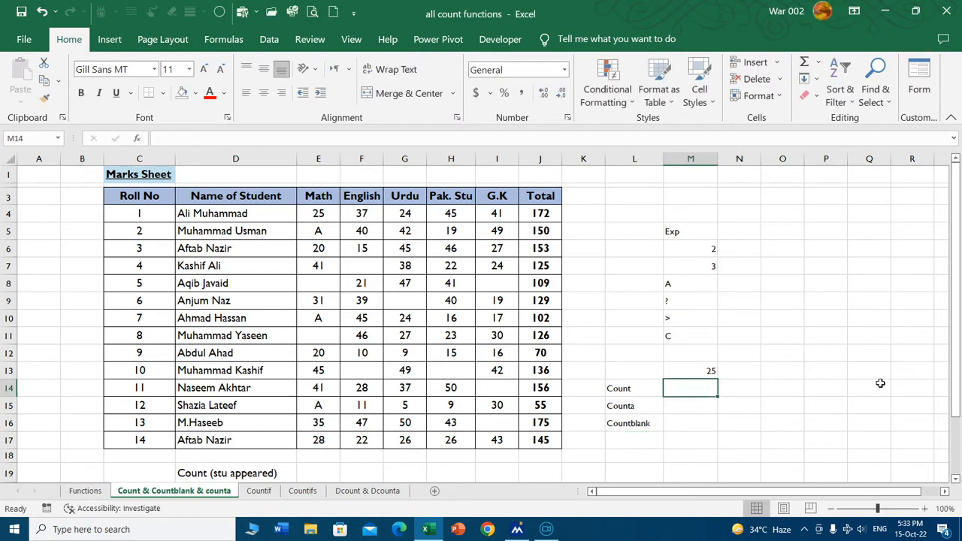
scroll(880, 384, "up", 1)
left_click_drag(807, 243, 809, 383)
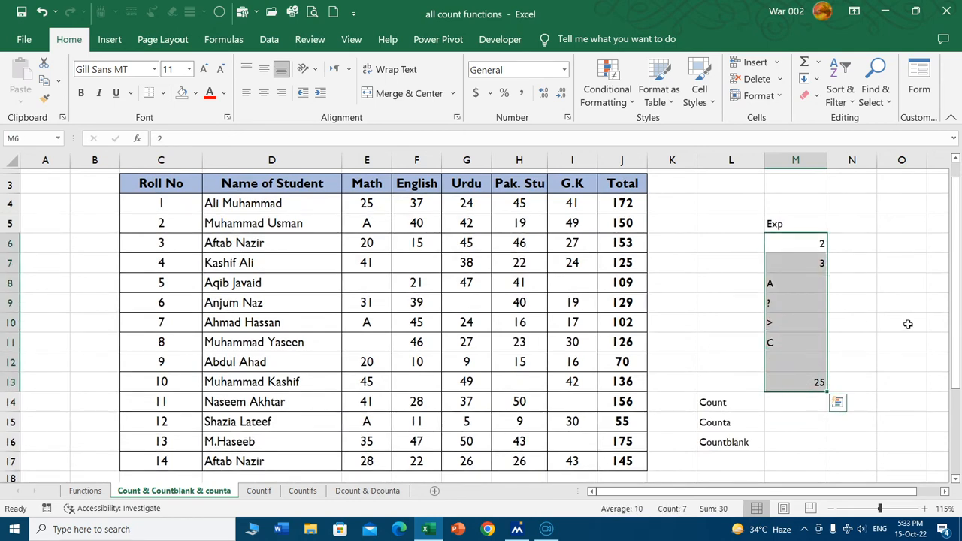
left_click(791, 407)
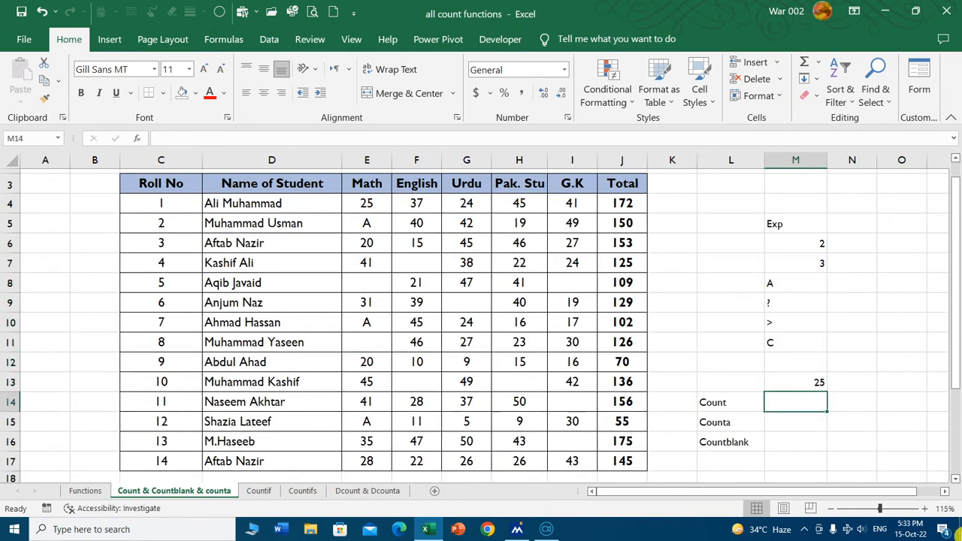
type("=c")
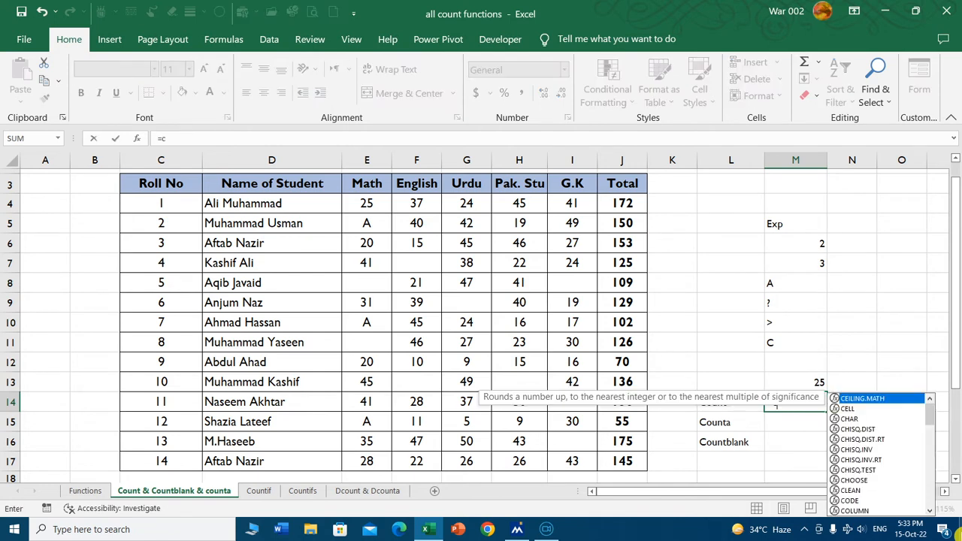
type("oun")
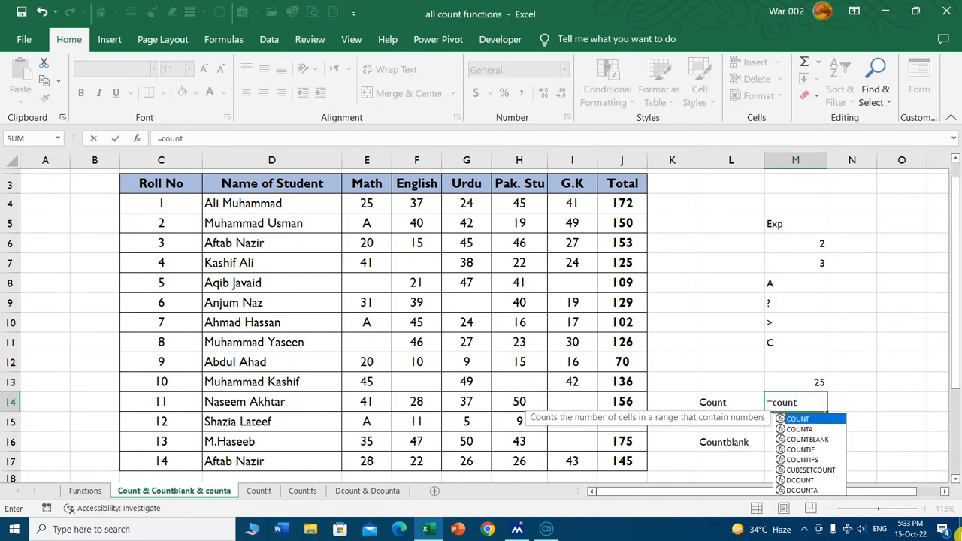
type("t")
key("Tab")
left_click_drag(781, 248, 782, 383)
key("Return")
left_click(794, 404)
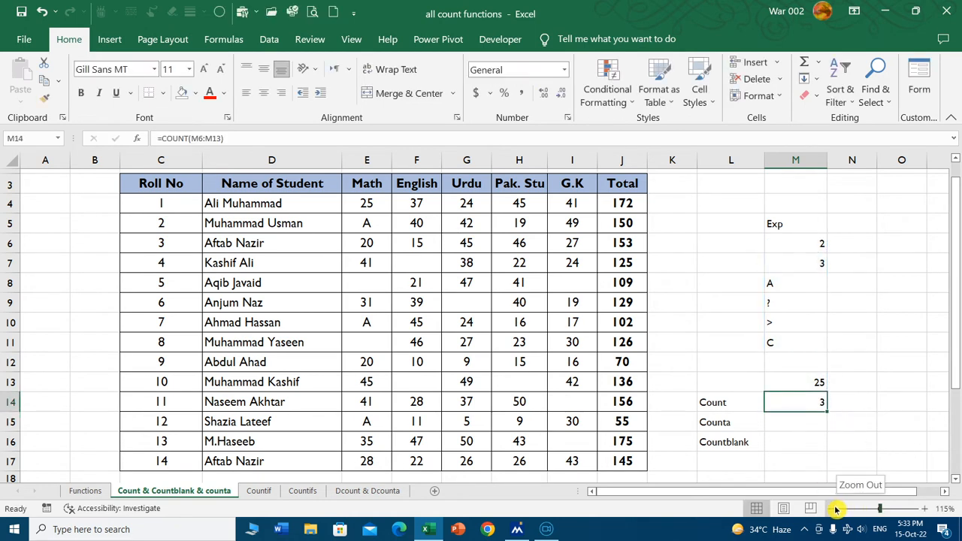
left_click(796, 242)
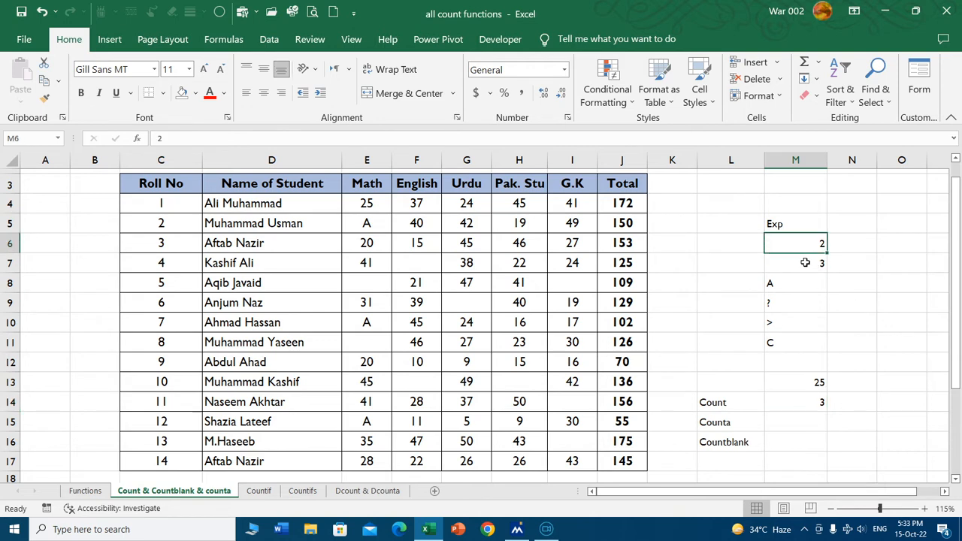
left_click(804, 262)
left_click(791, 380)
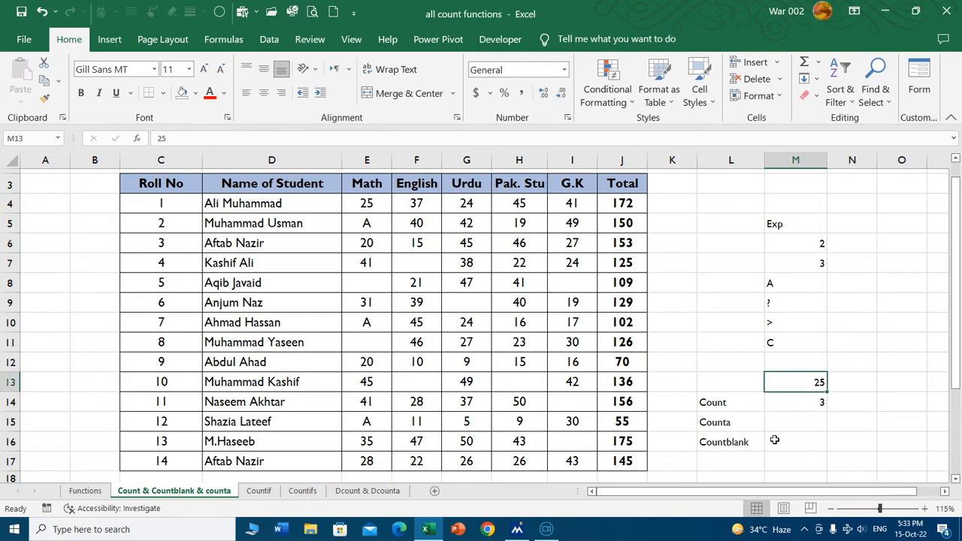
Count the non-empty cells of the Exp list in M15 with the COUNTA function over M6:M13.
left_click(800, 415)
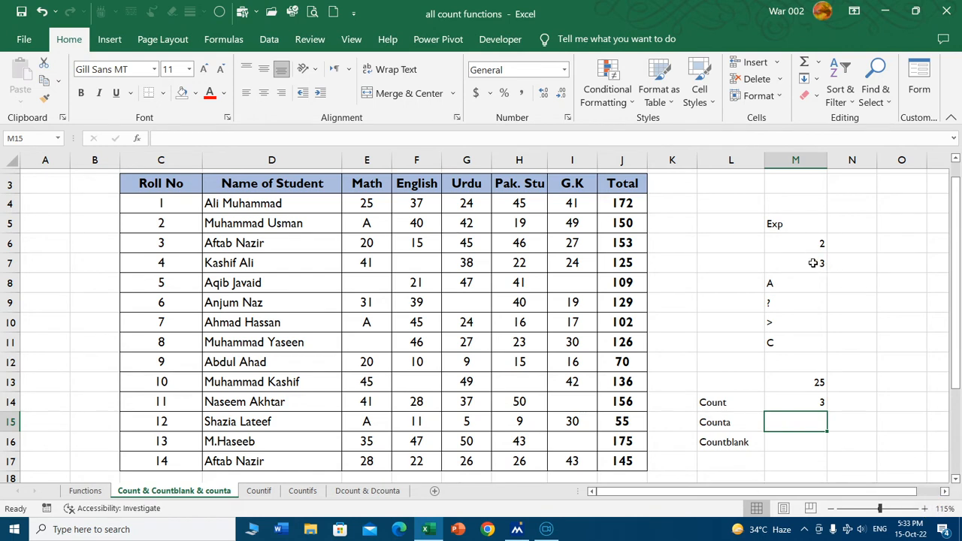
left_click_drag(794, 242, 810, 380)
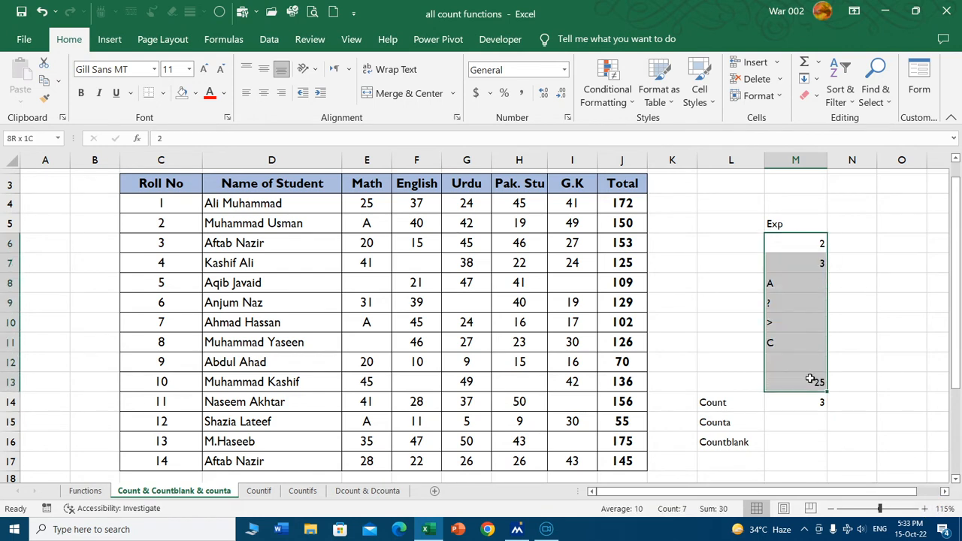
left_click(796, 423)
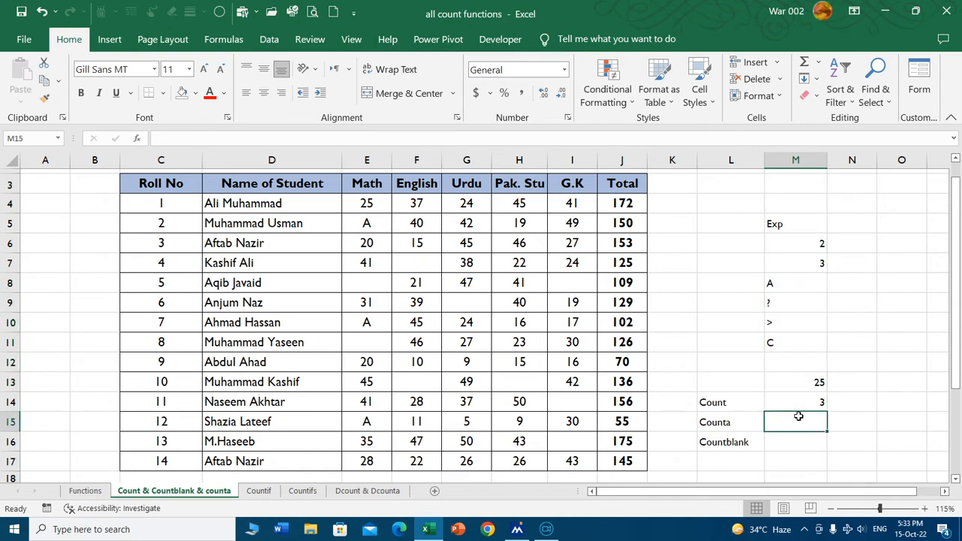
type("=counta")
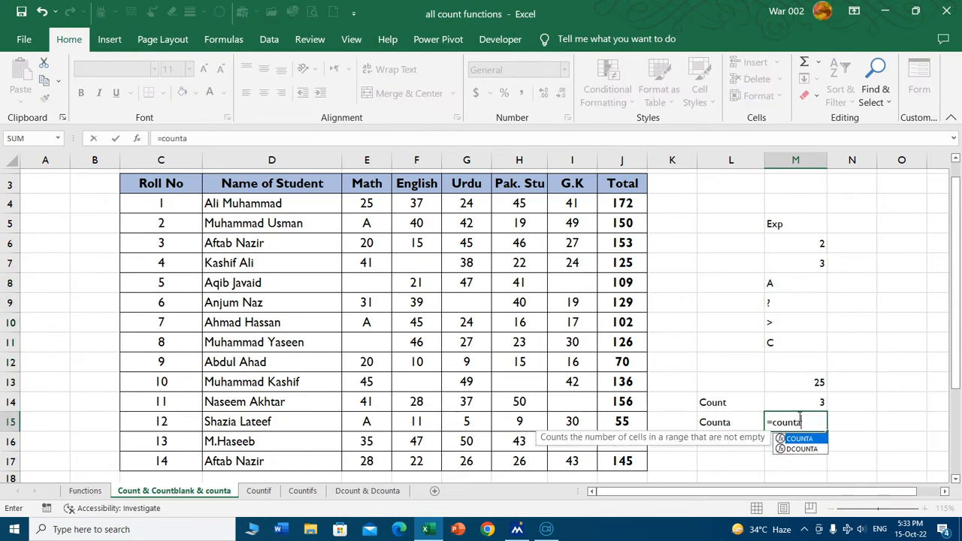
key("Tab")
left_click_drag(785, 237, 794, 365)
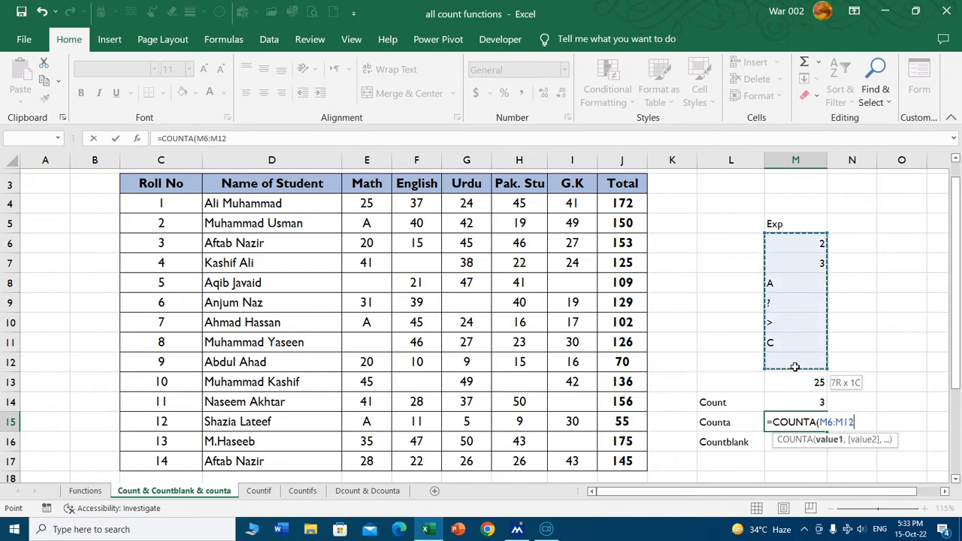
key("Return")
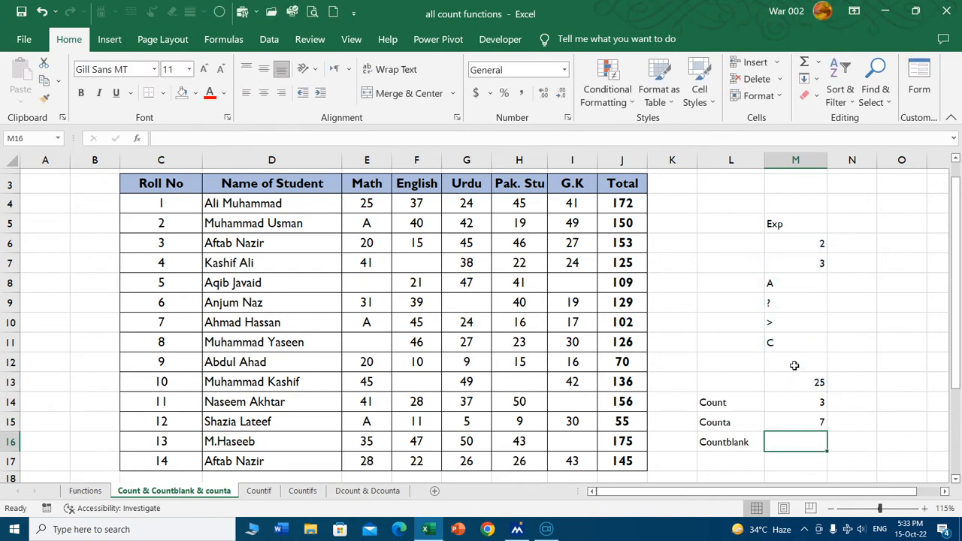
Examine the Exp list entries in M6:M13 one by one and the range used by the COUNTA formula in M15.
left_click(814, 421)
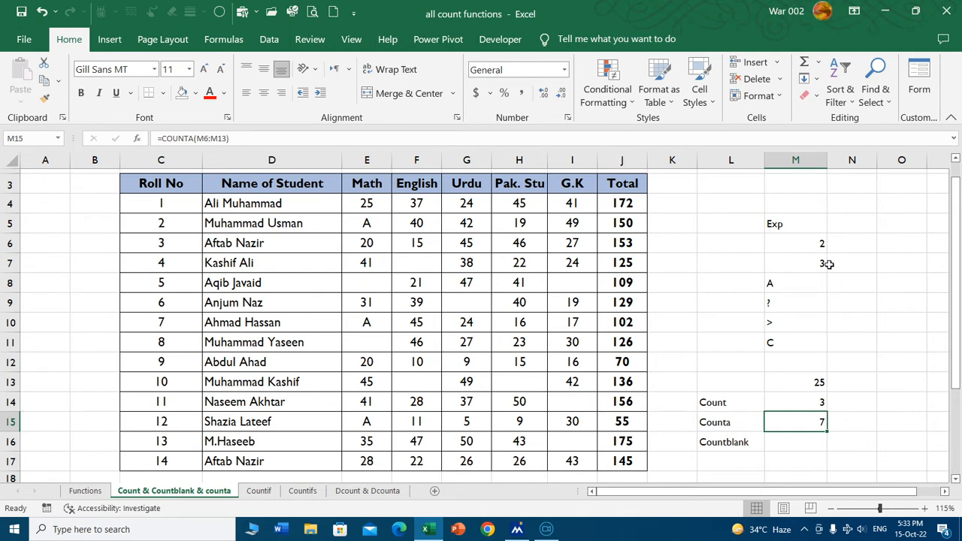
left_click(806, 247)
left_click(811, 262)
left_click(811, 283)
left_click(795, 303)
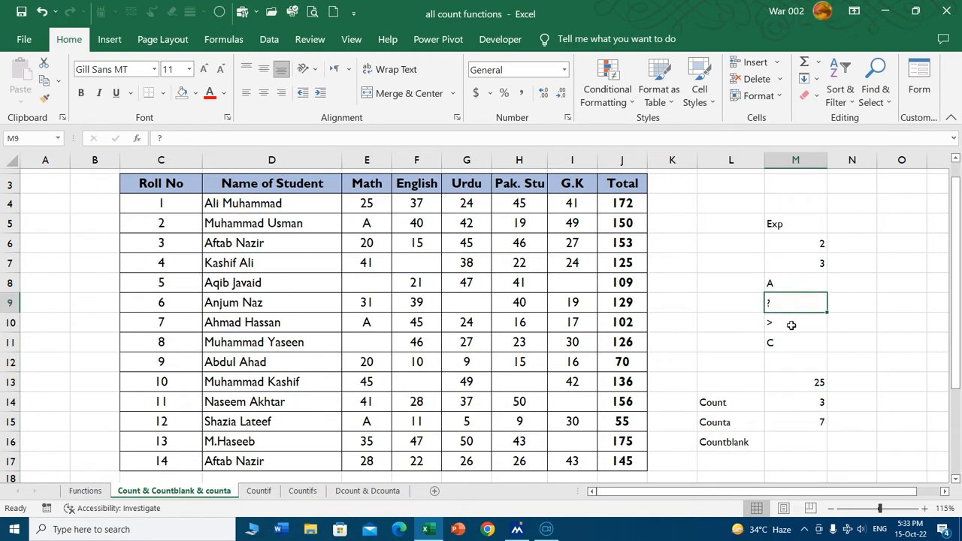
left_click(792, 323)
left_click(790, 343)
left_click(800, 382)
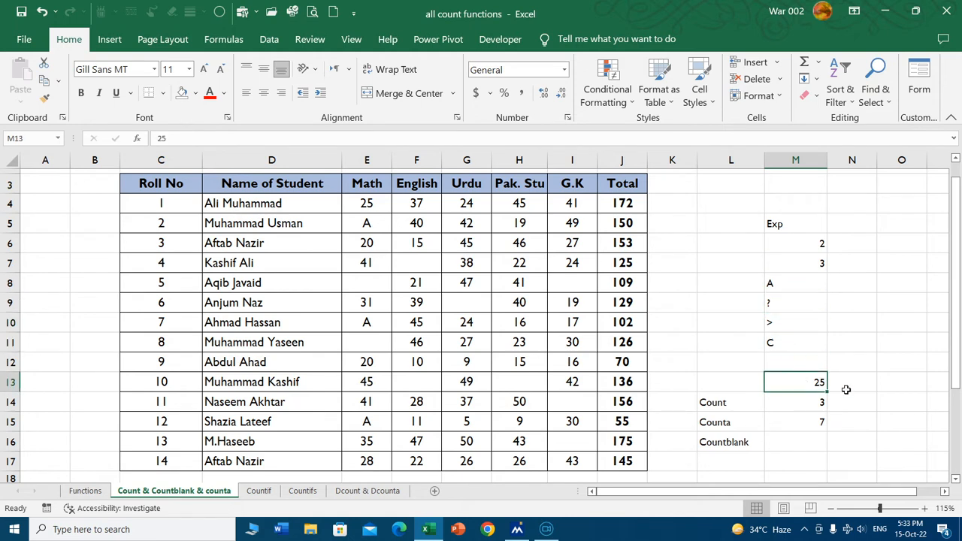
left_click(782, 361)
double_click(811, 415)
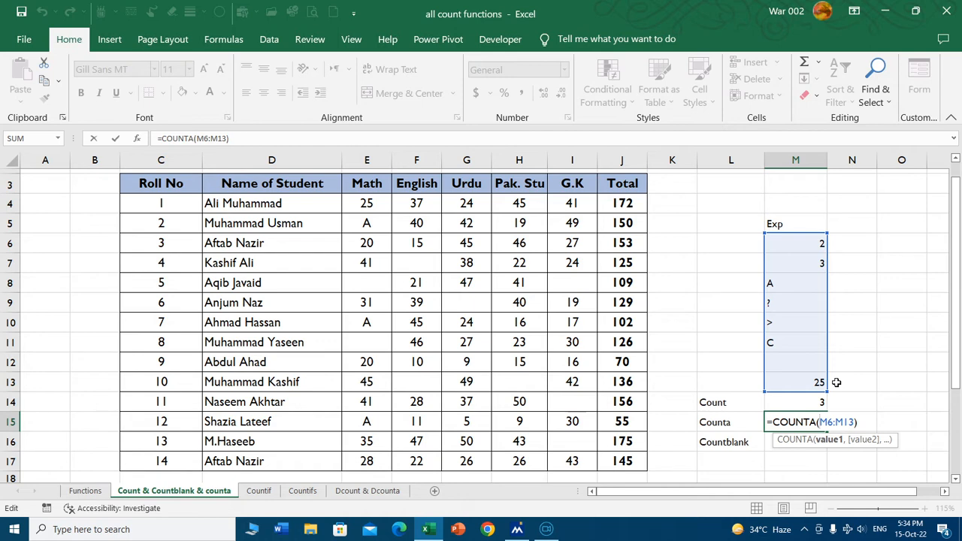
key("Return")
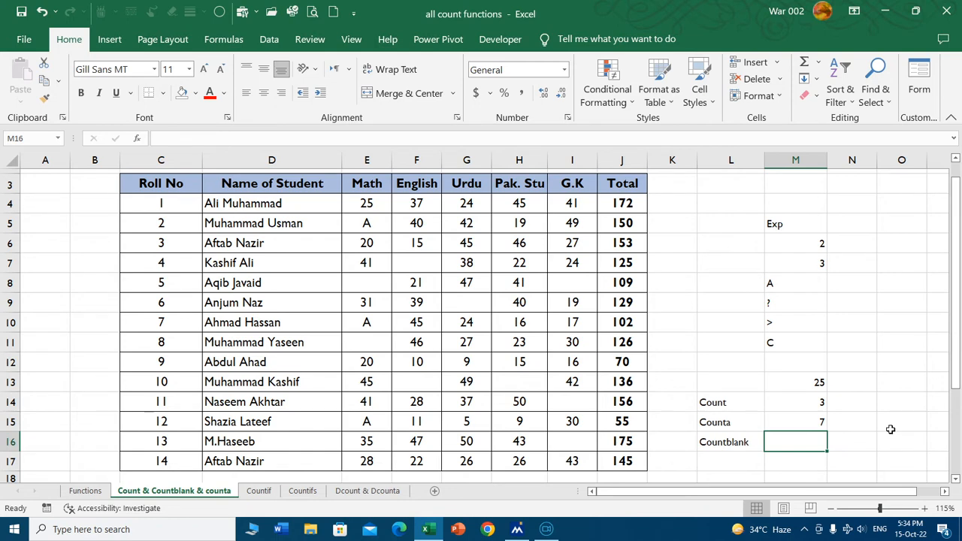
Count the empty cells of the Exp list in M16 with the COUNTBLANK function over M6:M13.
type("=coiu")
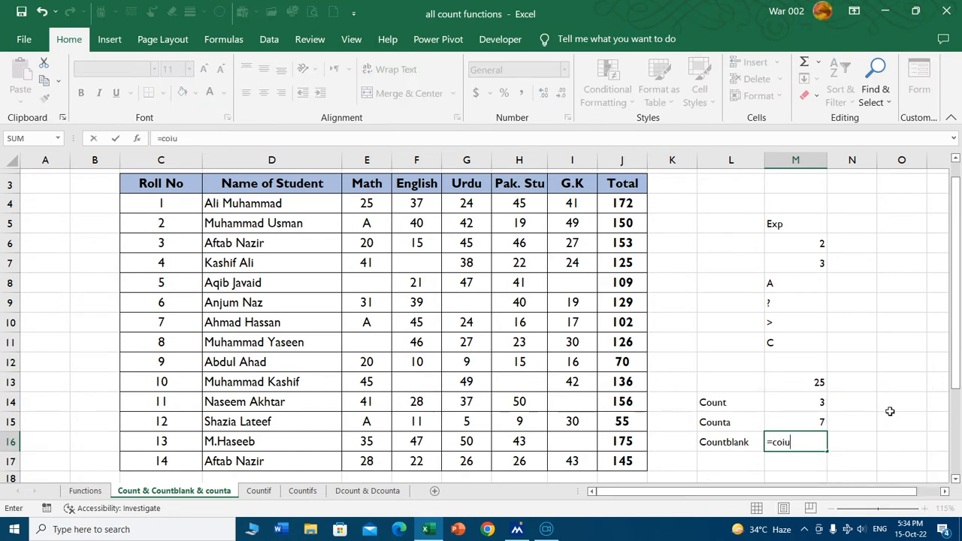
type("n")
key("BackSpace")
key("BackSpace")
key("BackSpace")
type("un")
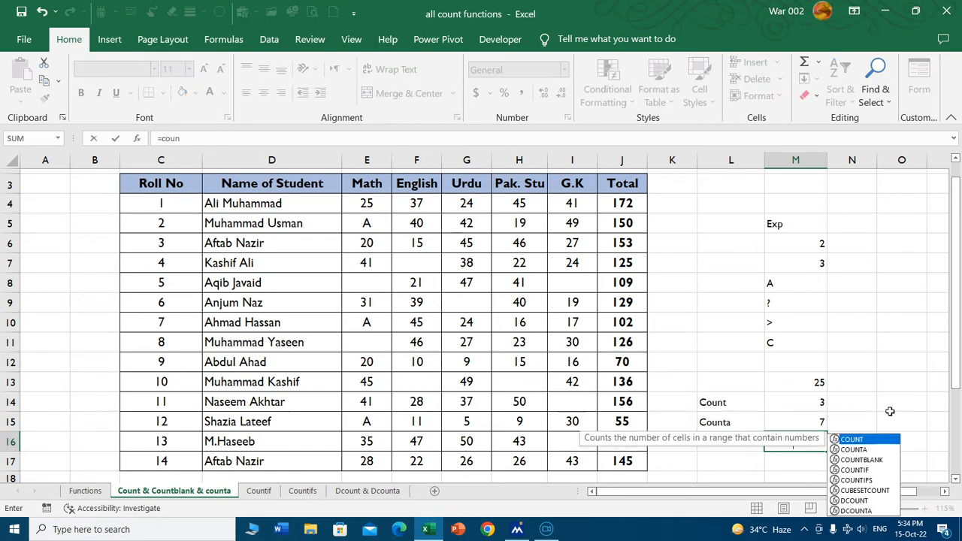
type("tblank")
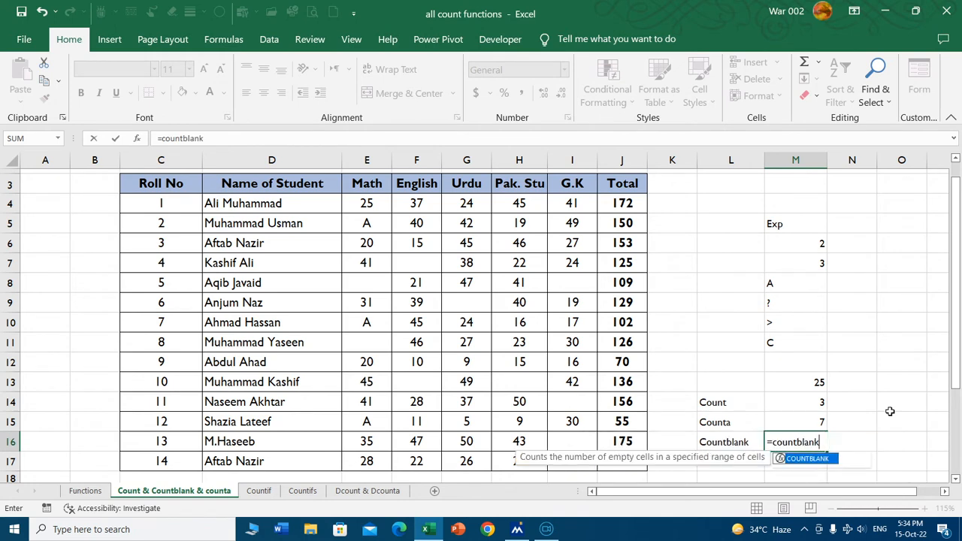
key("Tab")
left_click_drag(774, 241, 802, 369)
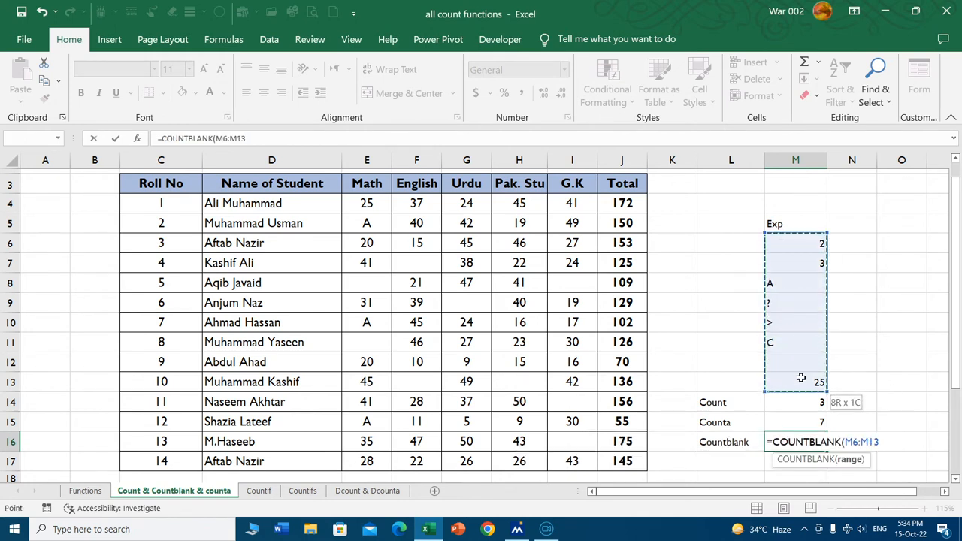
key("Return")
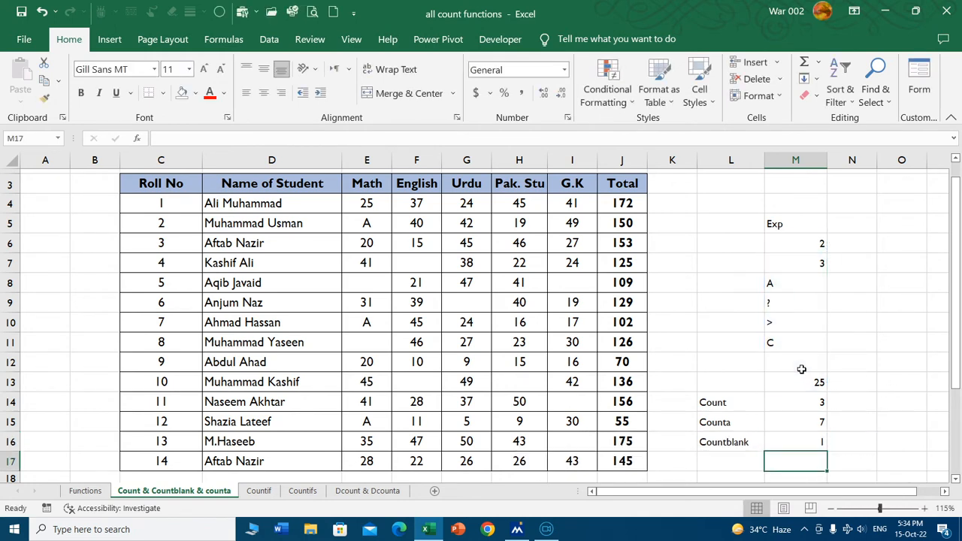
Clear the sample list, its labels and its count formulas from L5:M16.
left_click(800, 443)
left_click(793, 363)
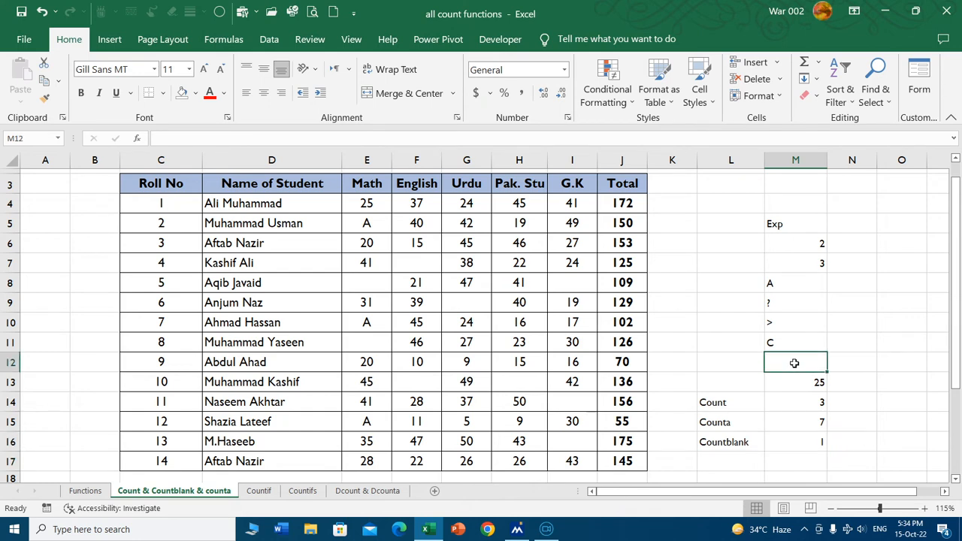
left_click_drag(701, 227, 805, 443)
key("Delete")
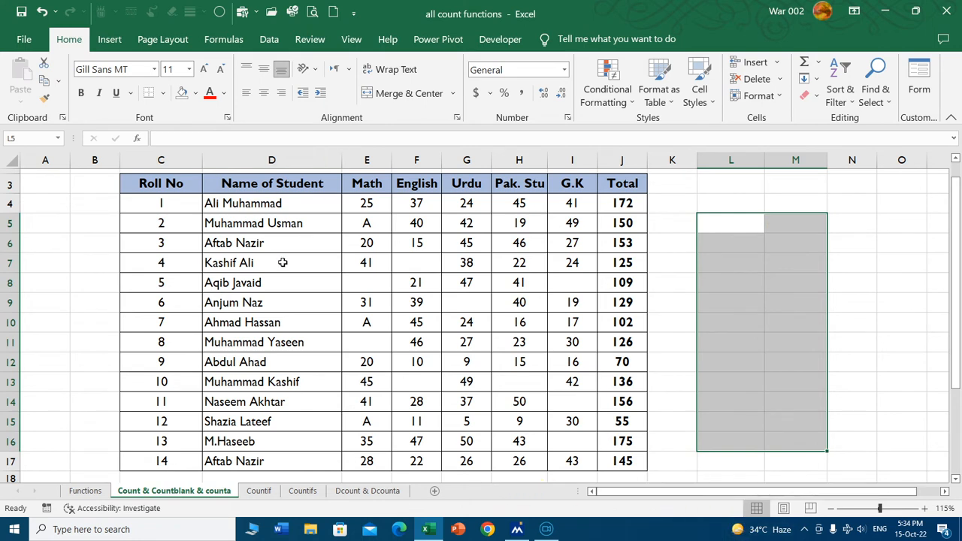
Examine the marks sheet's subject columns and their blank cells.
scroll(333, 275, "up", 1)
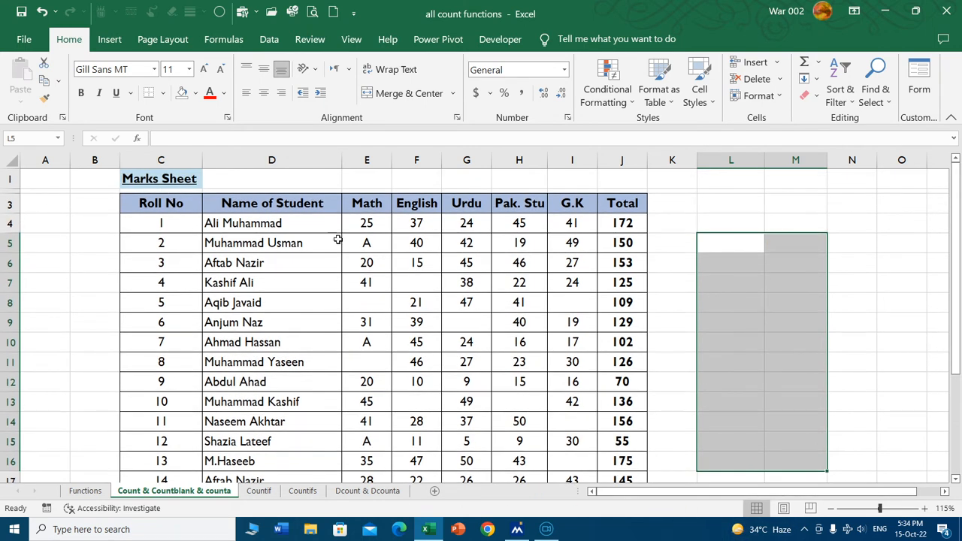
scroll(267, 242, "down", 1)
scroll(363, 242, "up", 1)
left_click(572, 201)
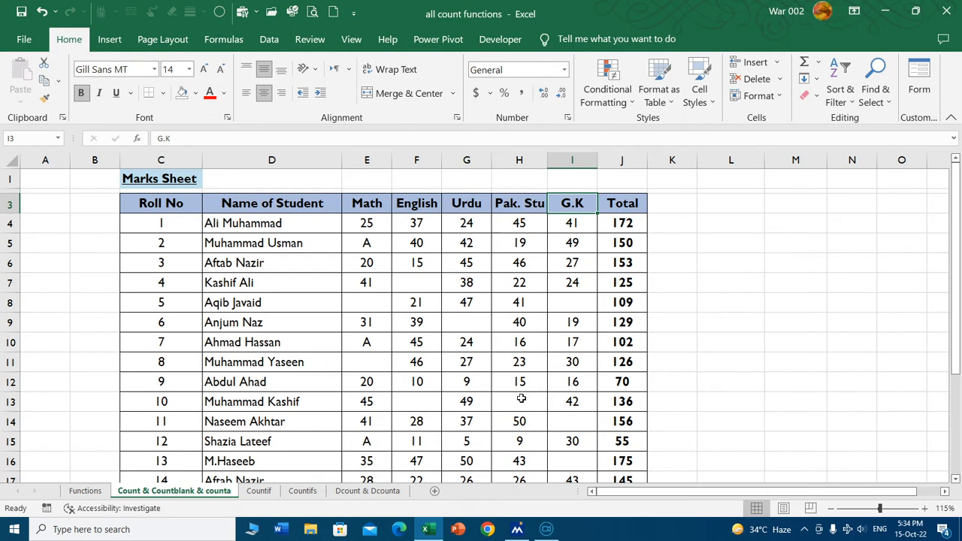
left_click(415, 283)
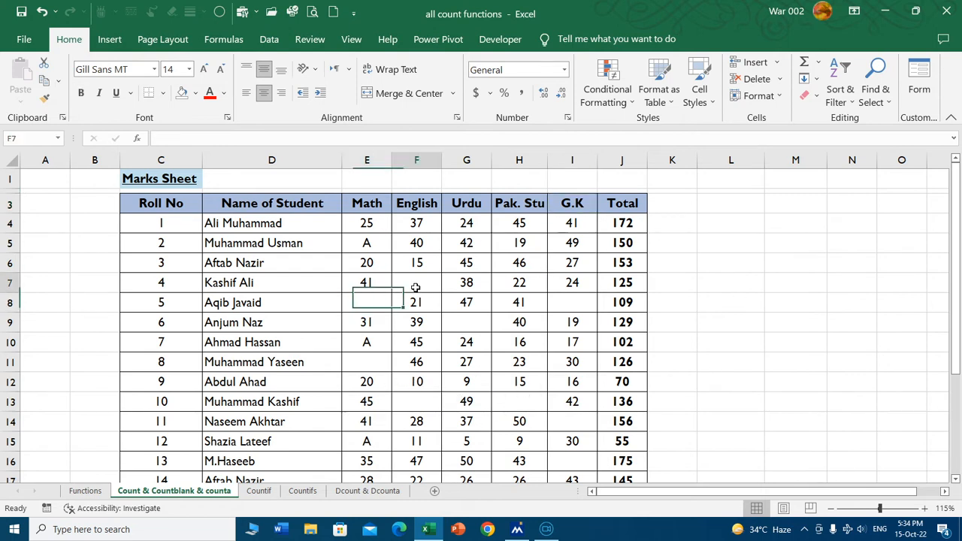
left_click(555, 421)
left_click(409, 401)
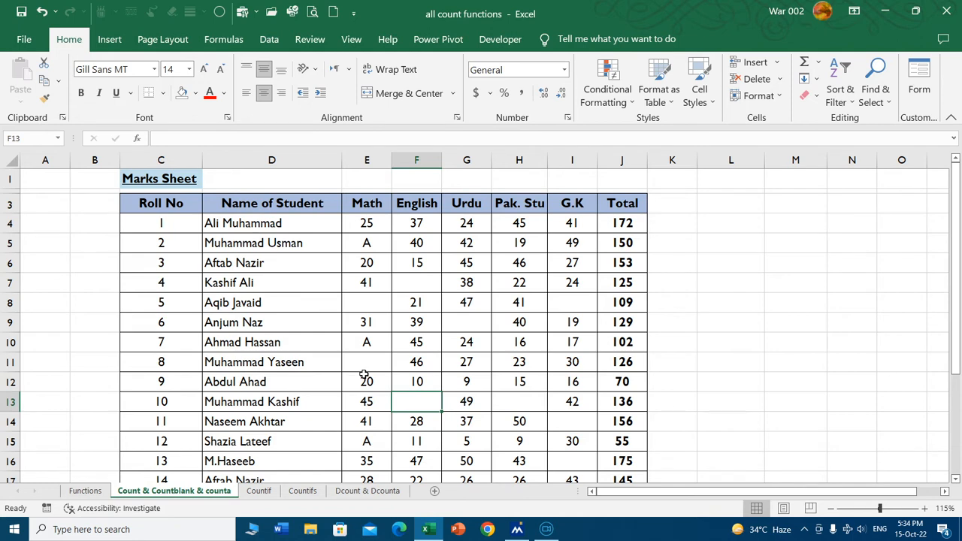
Replace the A in the Math column at E5 with the mark 2.
left_click(381, 242)
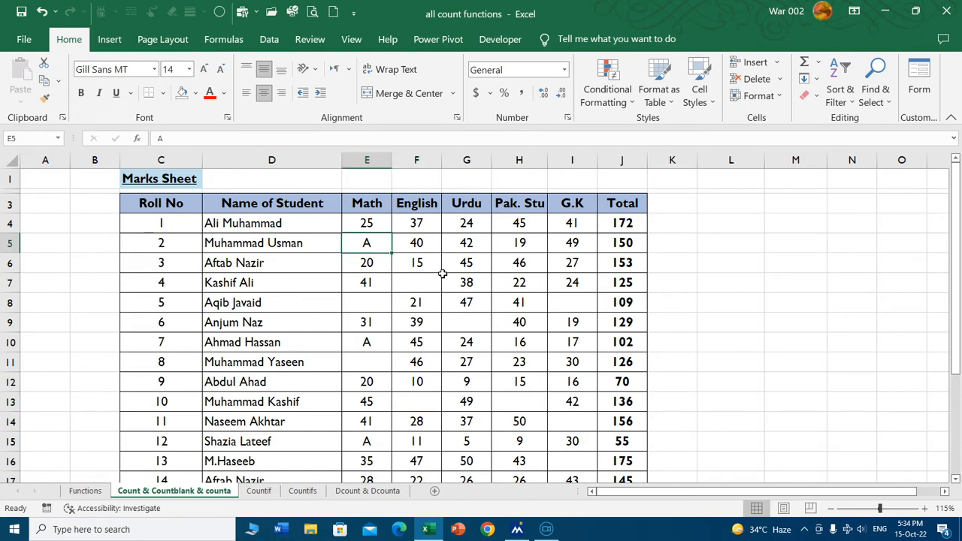
type("2")
key("Return")
Replace the A in the Math column at E10 with 52 and correct that mark to 50.
key("Return")
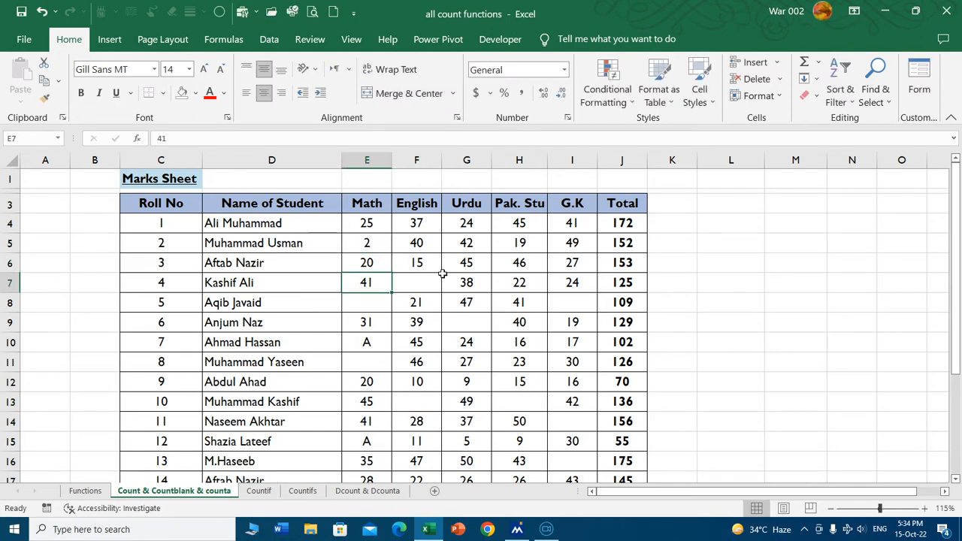
key("Return")
key("Return")
key("Return")
type("52")
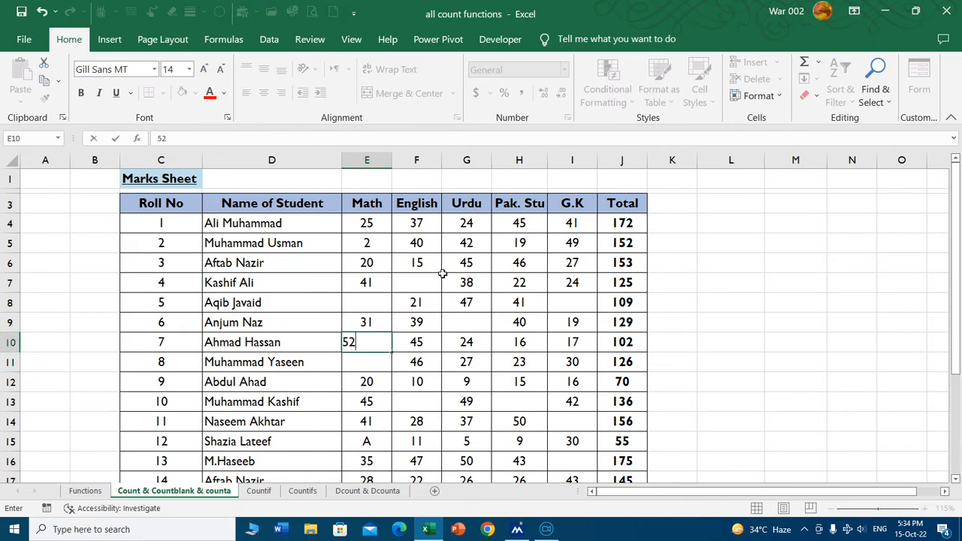
key("Return")
key("Up")
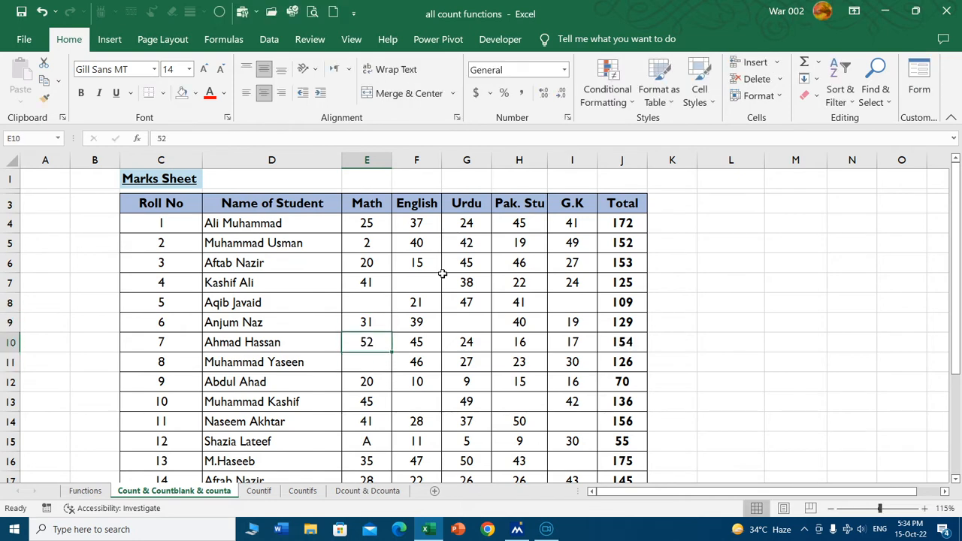
type("50")
key("Return")
key("Return")
key("Return")
key("Return")
key("Return")
key("Return")
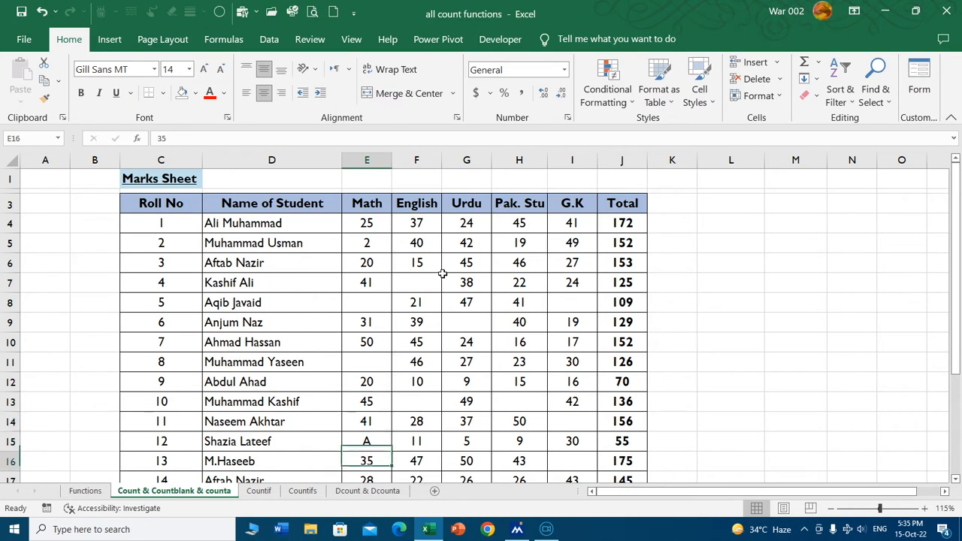
Replace the A in the Math column at E15 with the mark 30.
key("Up")
type("30")
key("Return")
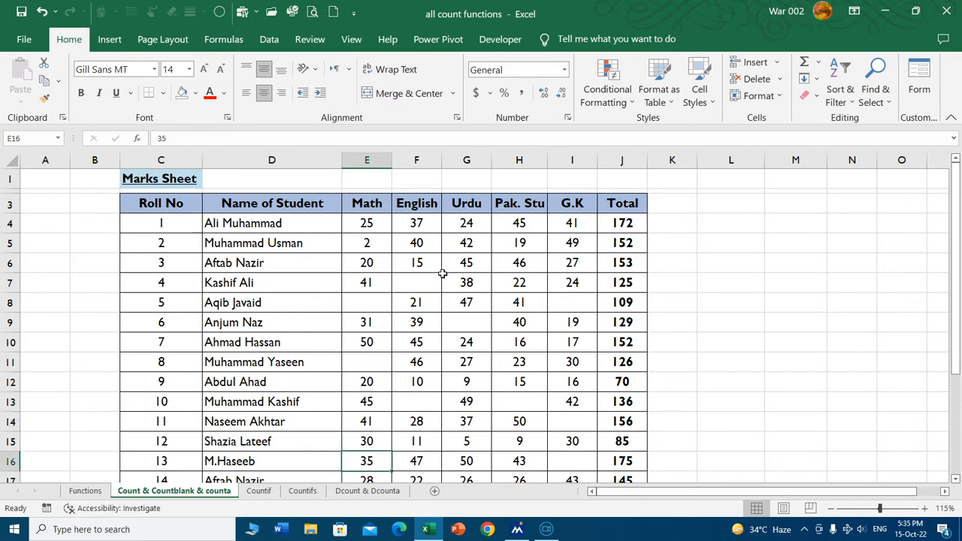
Count the students who appeared in Math in E19 with =COUNT(E4:E17).
scroll(362, 274, "down", 2)
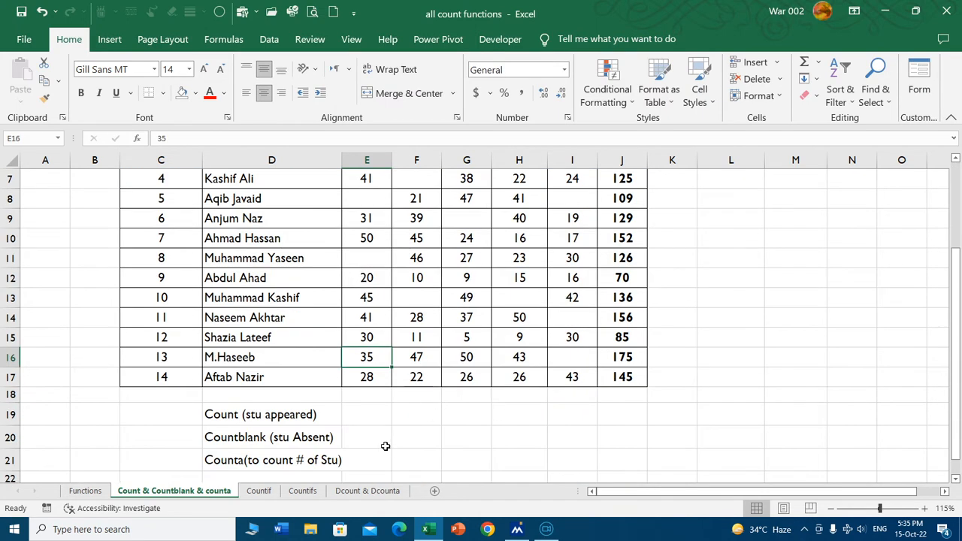
scroll(408, 420, "up", 2)
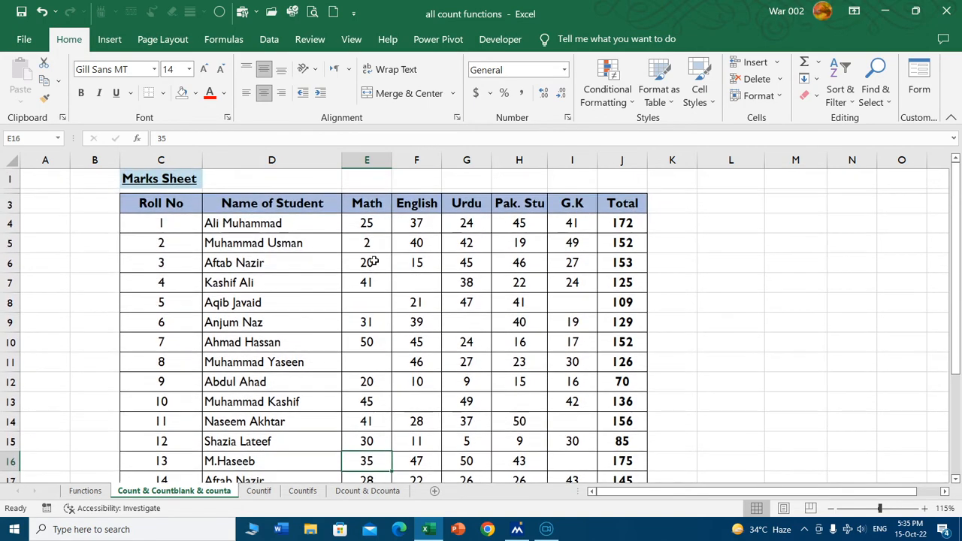
scroll(397, 226, "down", 2)
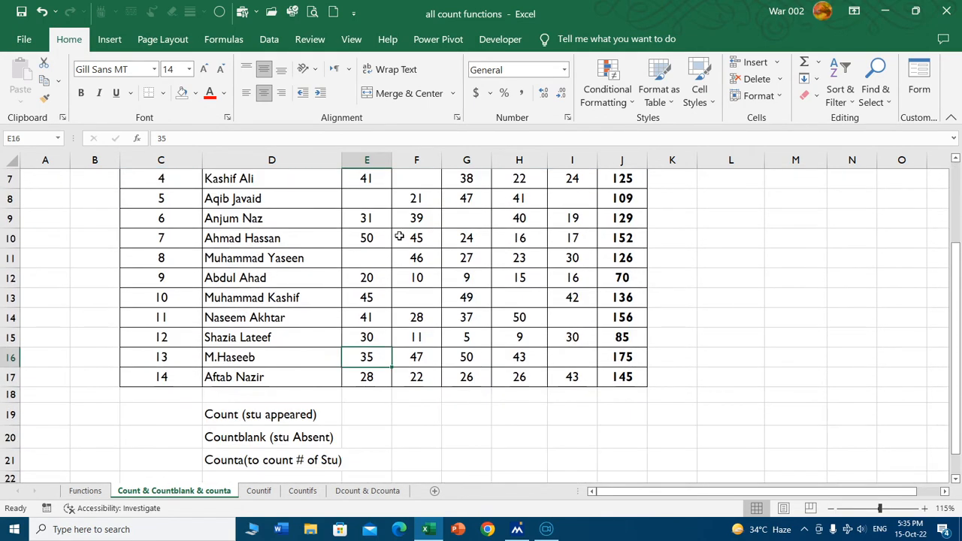
left_click(166, 378)
scroll(394, 428, "up", 2)
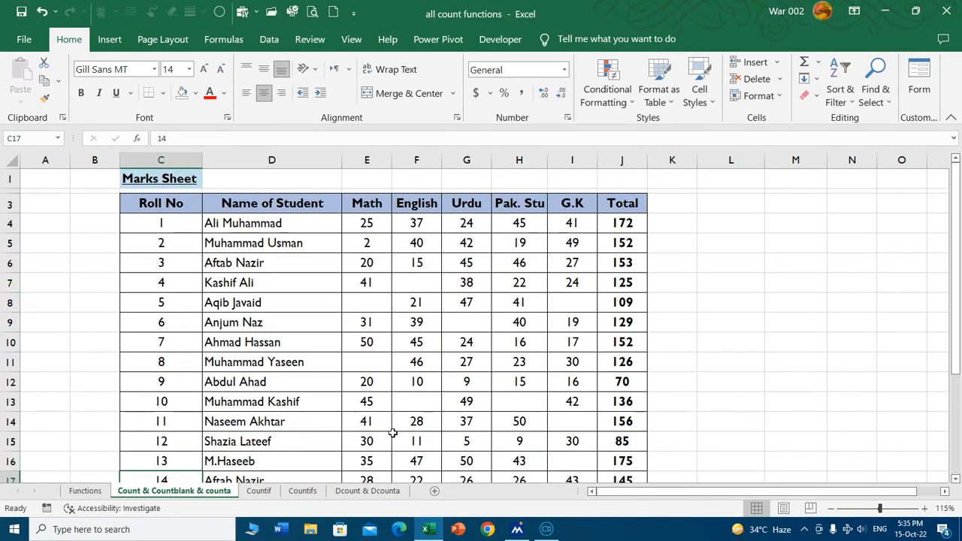
scroll(396, 376, "down", 2)
left_click(374, 417)
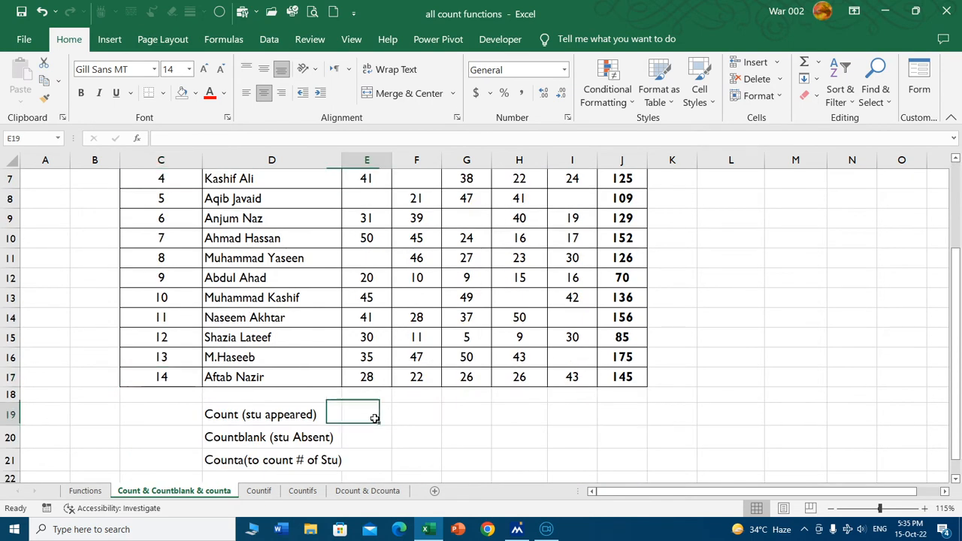
type("=count")
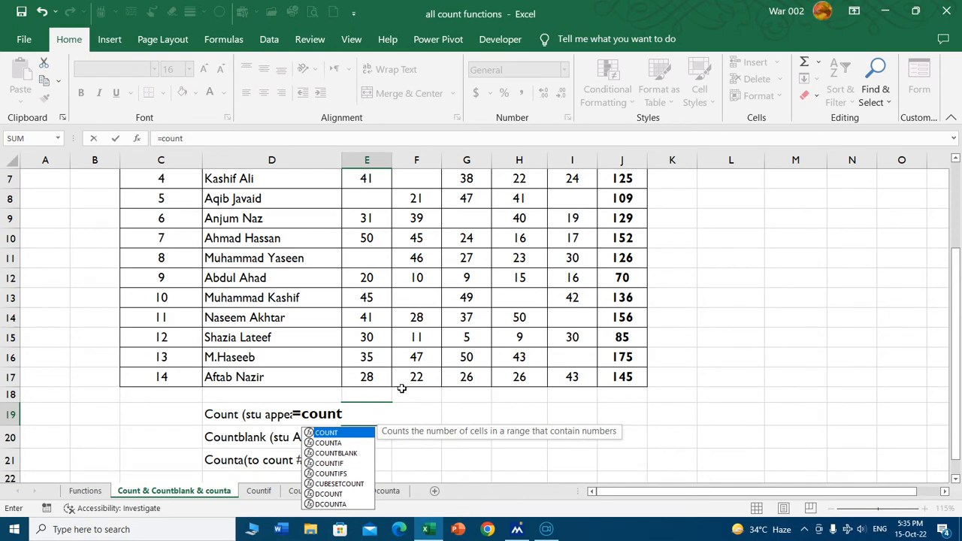
key("Tab")
scroll(401, 277, "up", 2)
left_click_drag(366, 223, 365, 462)
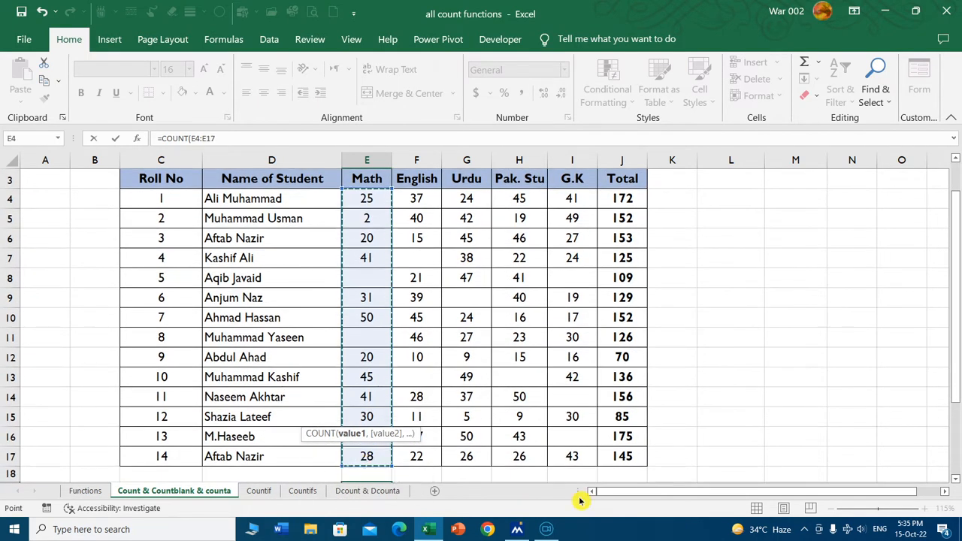
type(")")
key("Return")
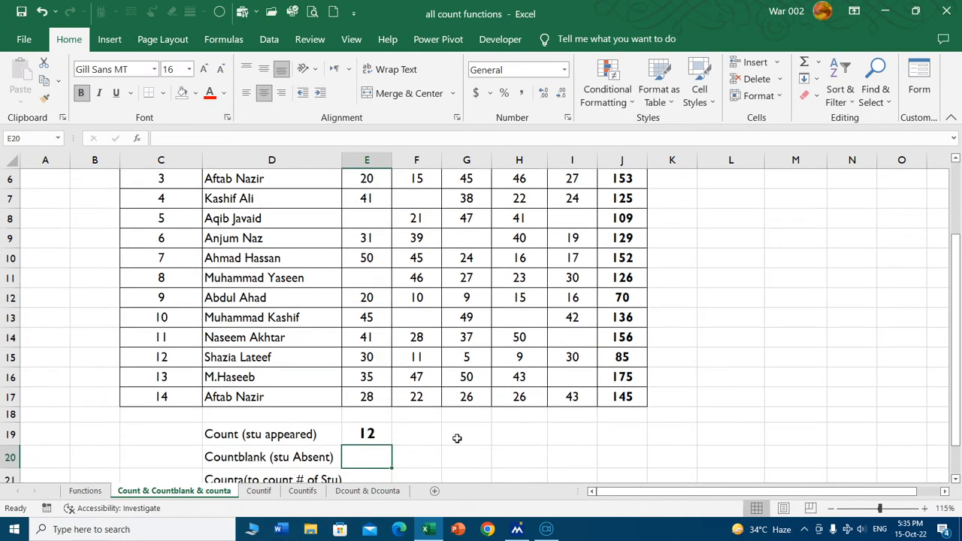
Count the students absent in Math in E20 with =COUNTBLANK(E4:E17).
scroll(456, 438, "up", 1)
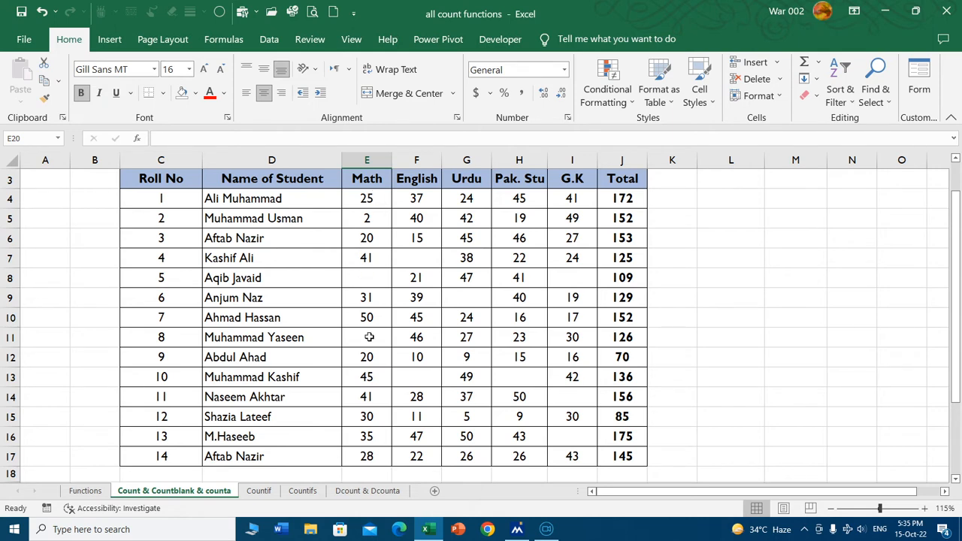
scroll(369, 342, "down", 2)
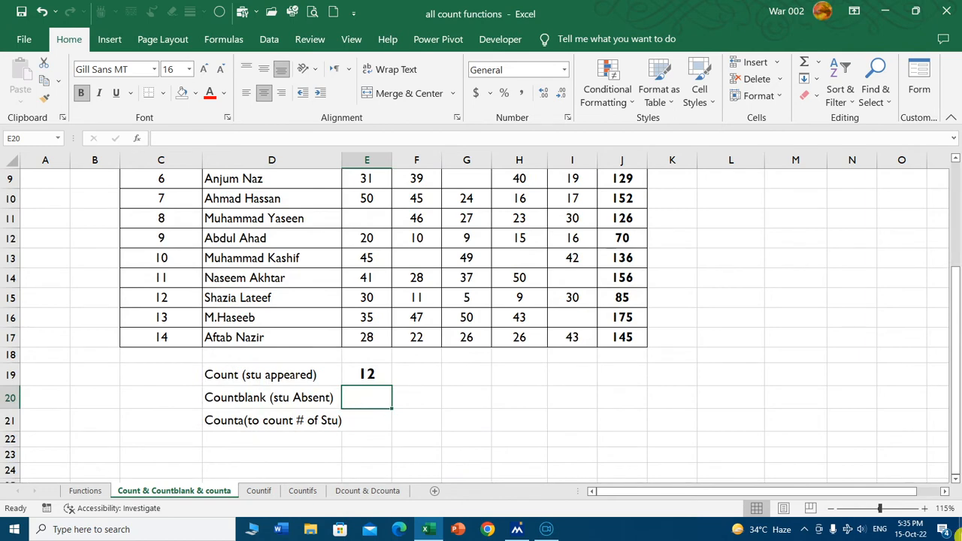
type("=c")
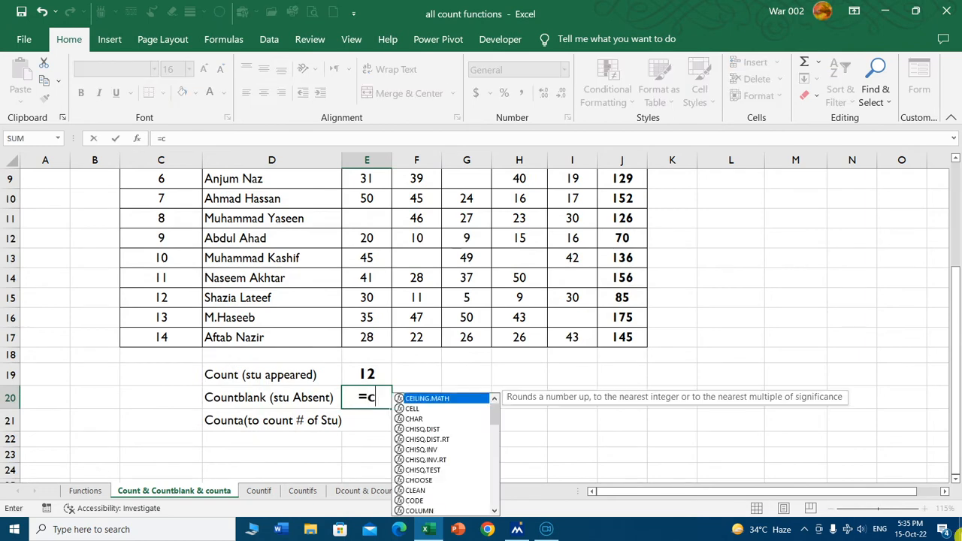
type("ountblan")
key("Tab")
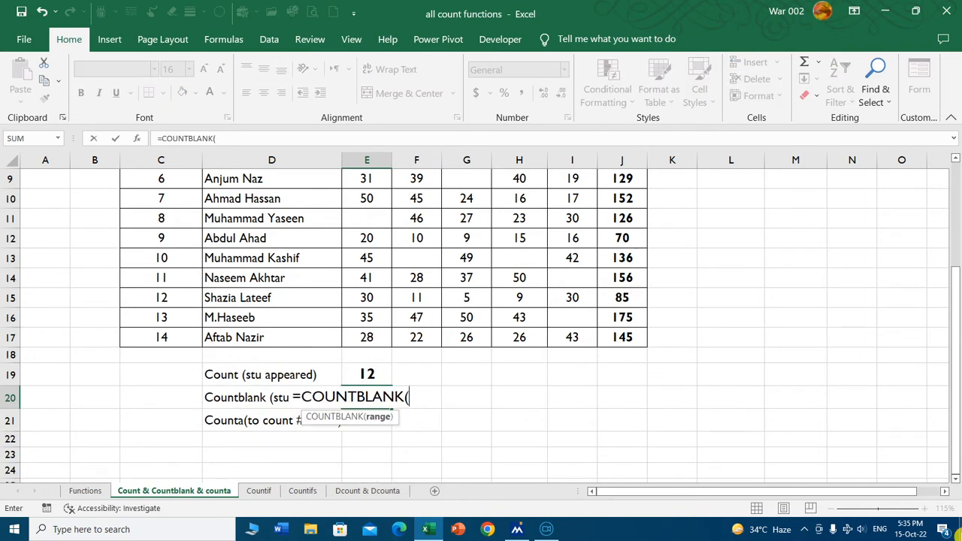
scroll(637, 347, "up", 3)
left_click_drag(372, 222, 359, 454)
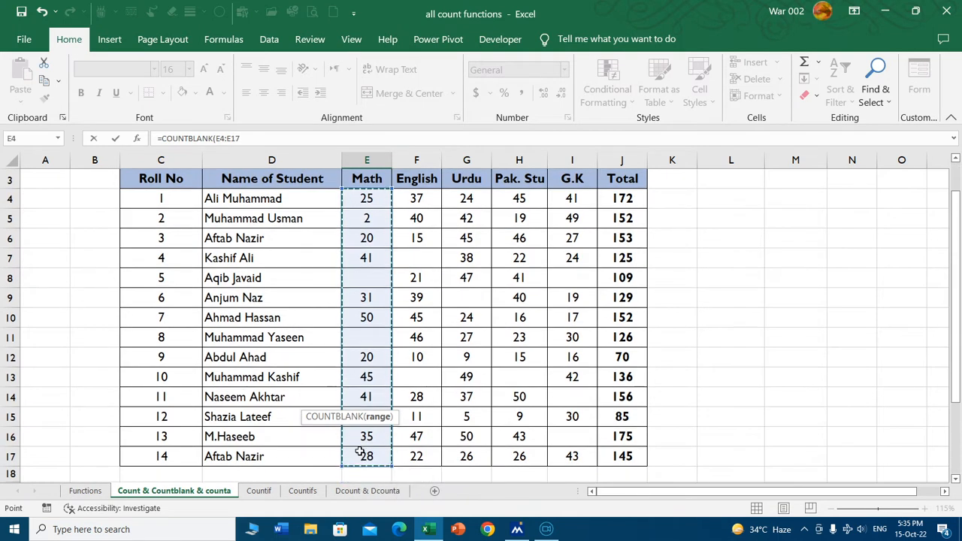
key("Return")
left_click(363, 437)
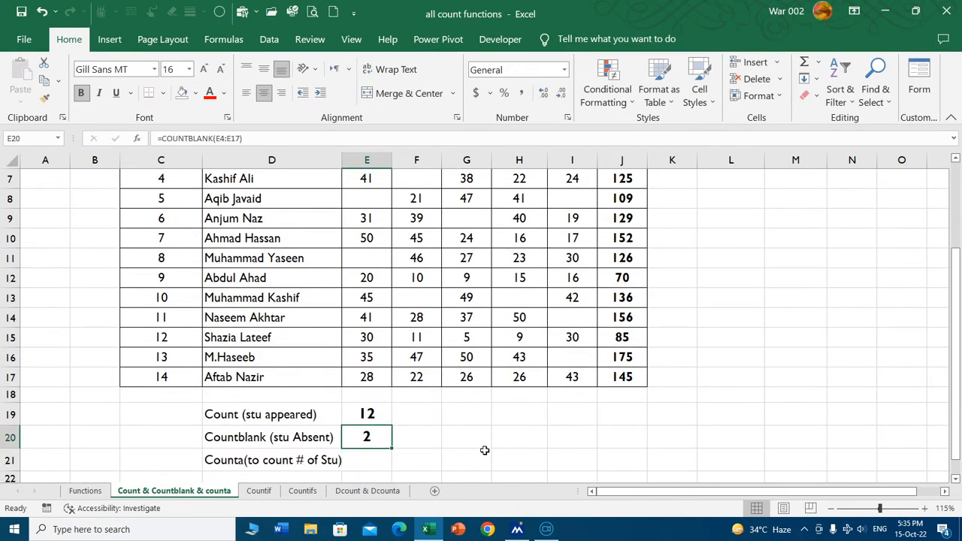
Compare the Math appeared and absent counts in E19:E20 with the marks and the last roll number in C17.
scroll(477, 423, "up", 2)
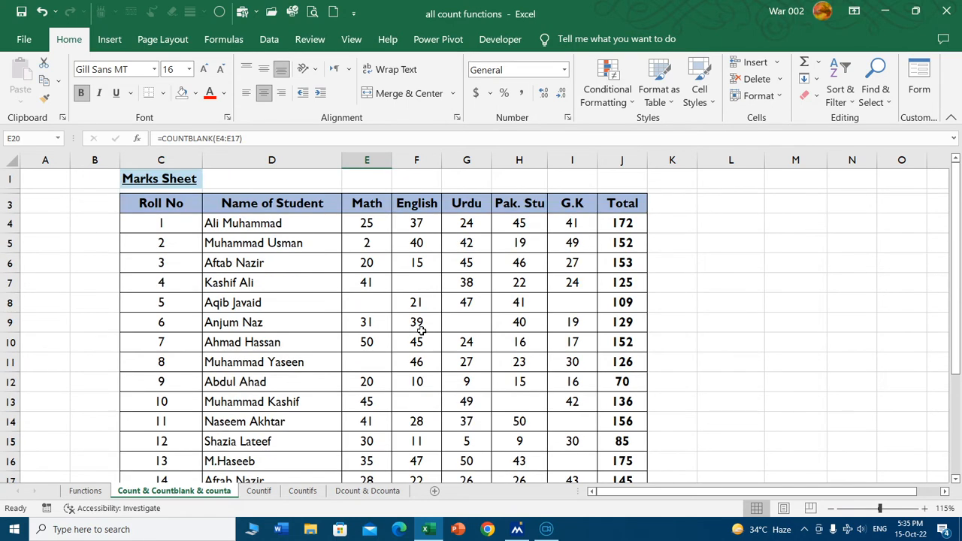
scroll(434, 323, "down", 1)
scroll(434, 323, "down", 1)
left_click_drag(366, 414, 367, 440)
left_click(129, 376)
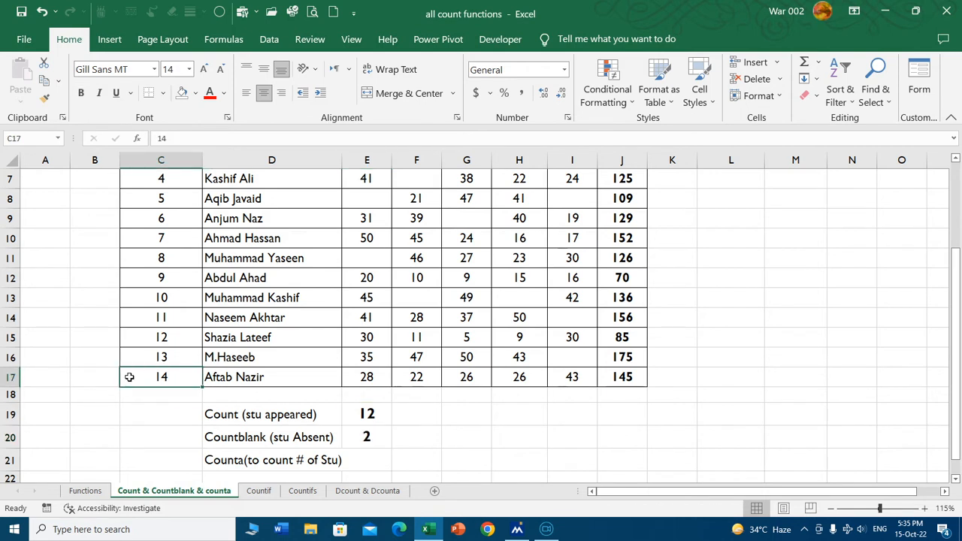
left_click(377, 414)
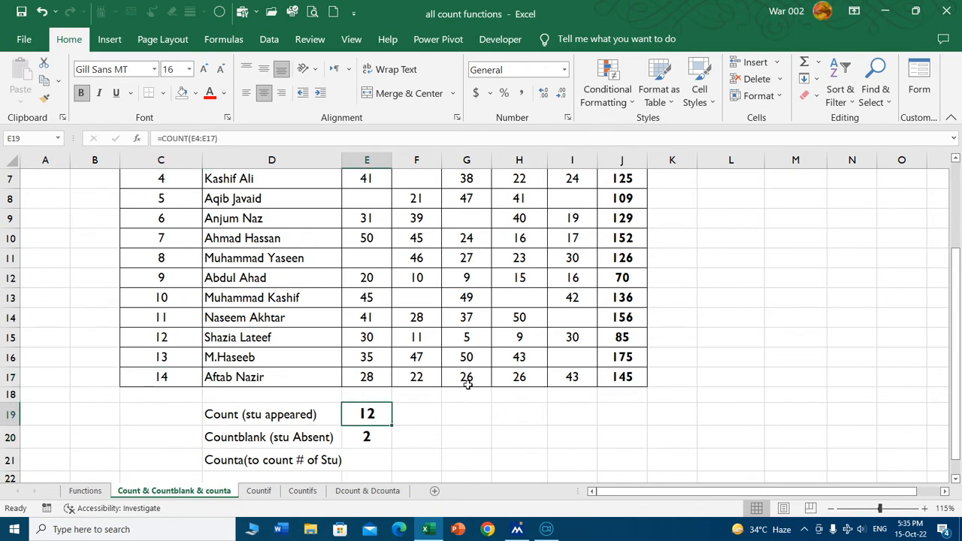
left_click(387, 438)
scroll(481, 300, "up", 2)
scroll(466, 302, "down", 2)
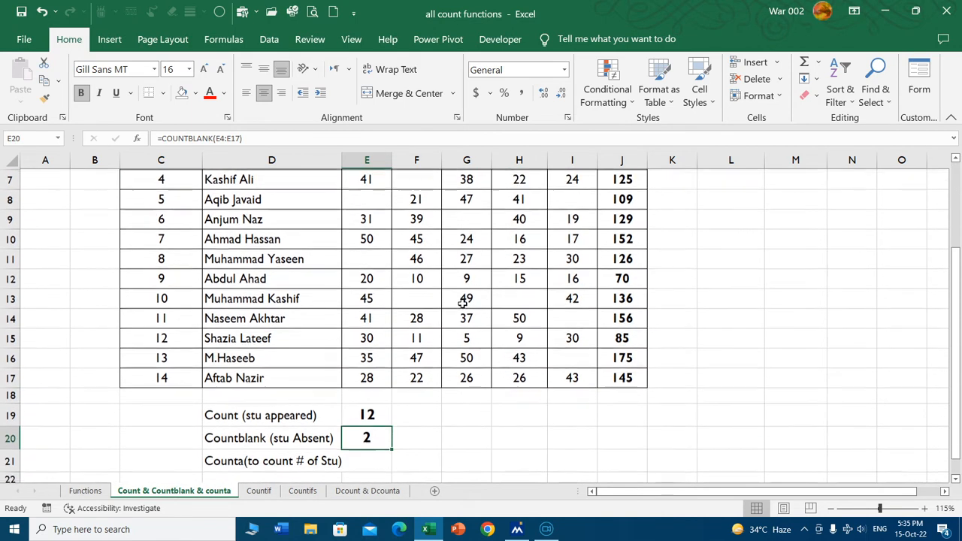
Fill the COUNT formula from E19 and the COUNTBLANK formula from E20 across to column I for the other subjects.
left_click(365, 417)
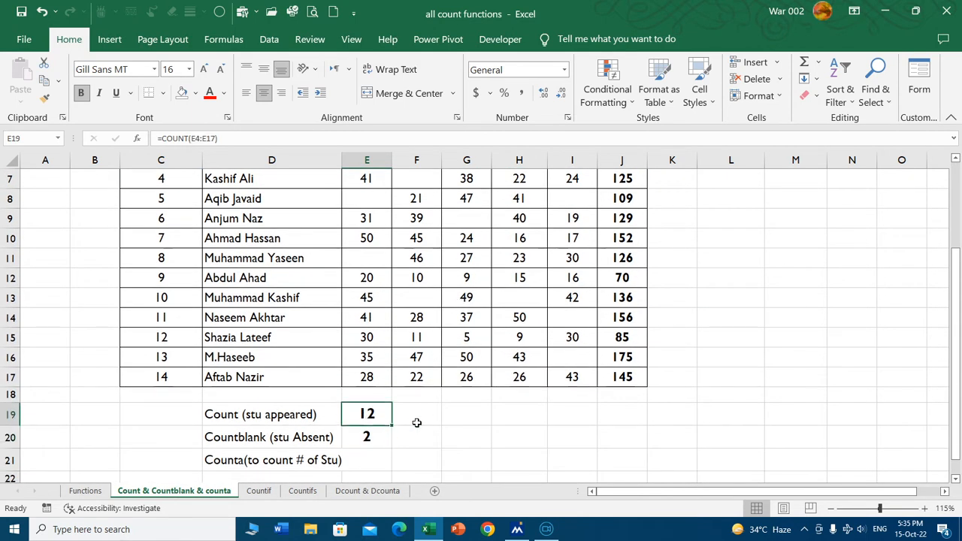
left_click_drag(396, 425, 594, 418)
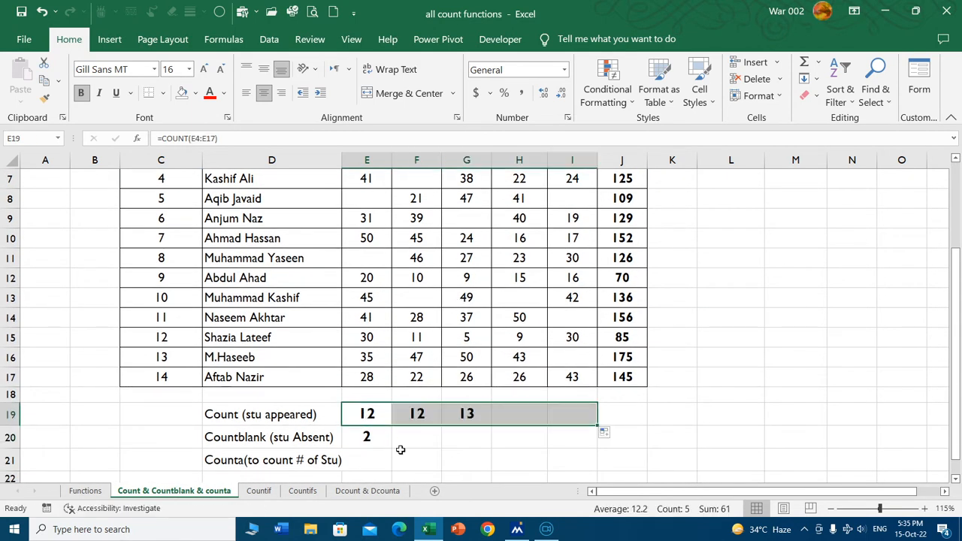
left_click(376, 440)
left_click_drag(392, 450, 594, 447)
left_click(455, 466)
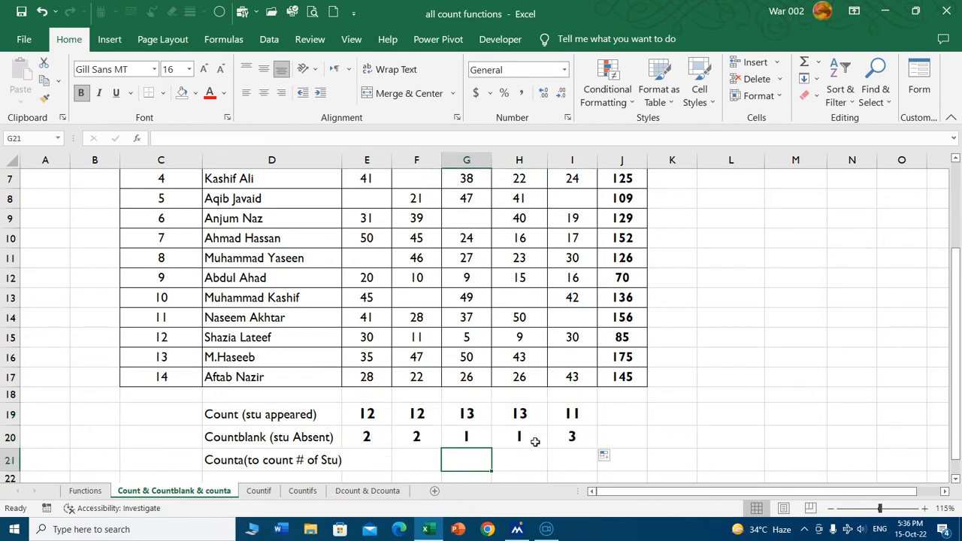
Check the appeared and absent counts of G.K in I19:I20 and Pak. Stu in H19:H20 against the marks table.
scroll(556, 423, "up", 2)
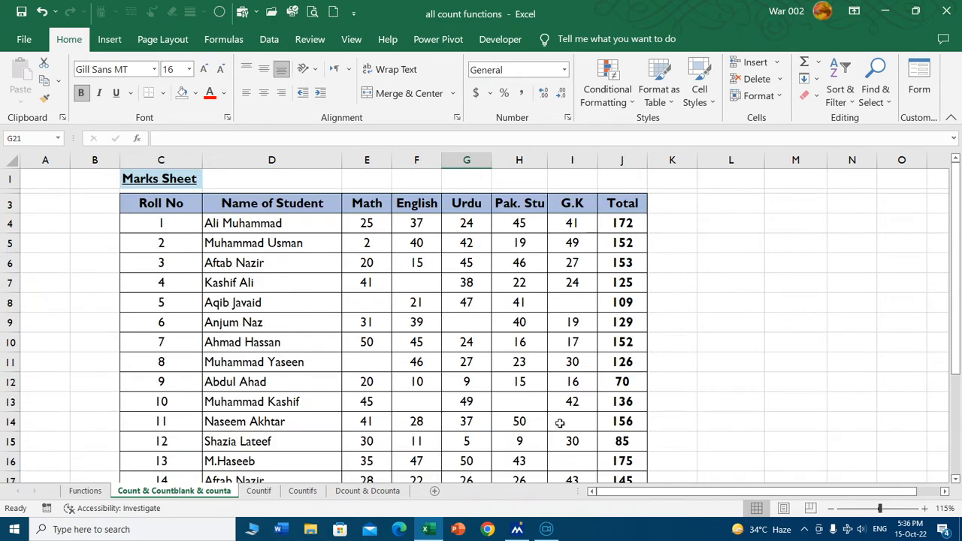
scroll(725, 436, "down", 1)
scroll(770, 426, "down", 1, "ctrl")
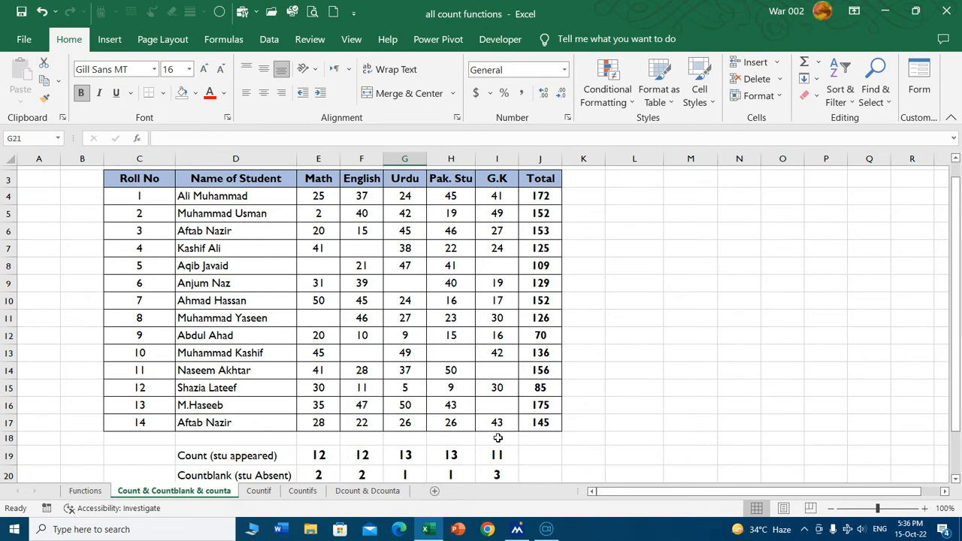
left_click_drag(496, 457, 497, 474)
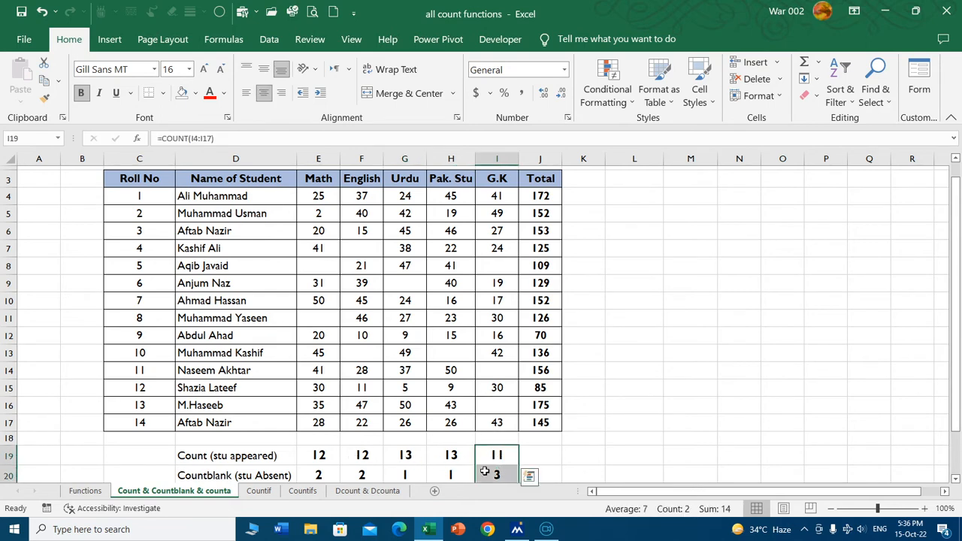
left_click(448, 456)
left_click_drag(449, 456, 450, 474)
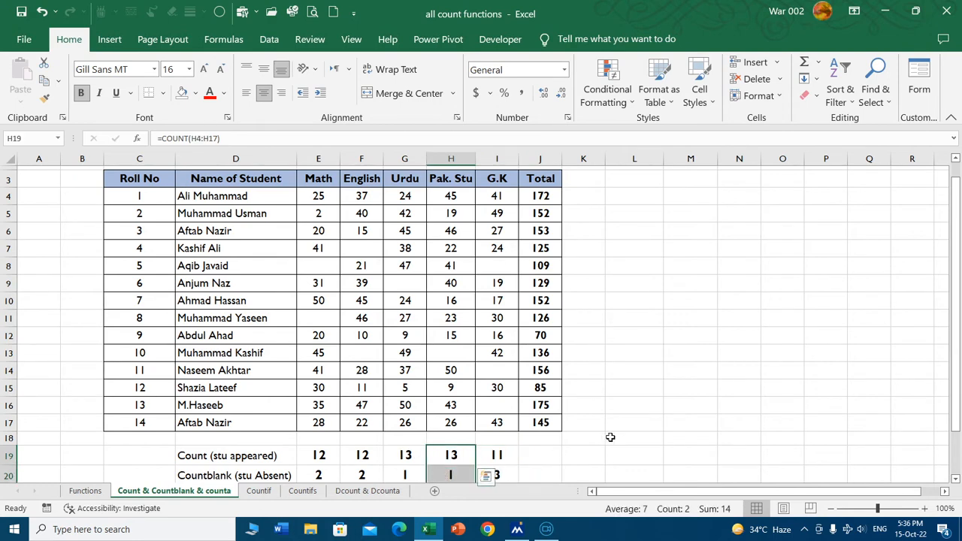
left_click(540, 455)
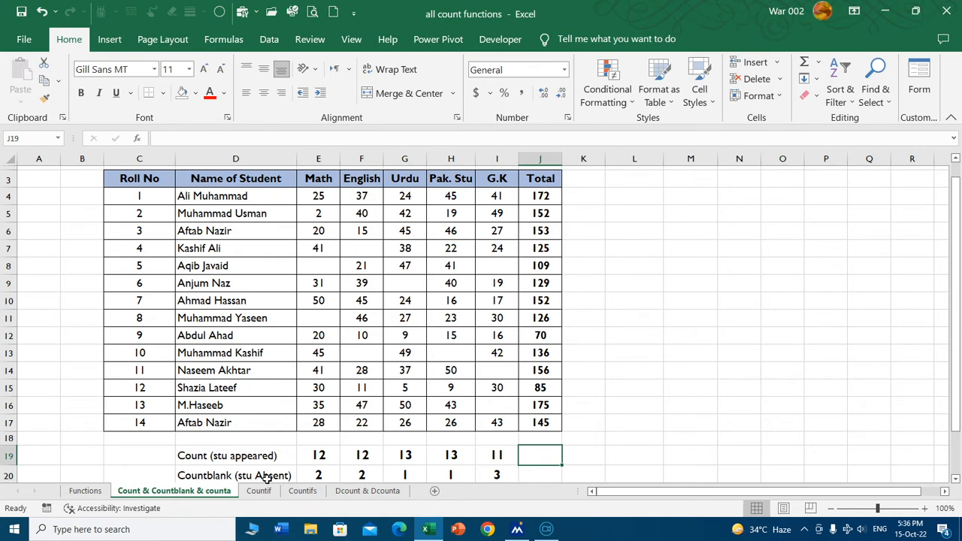
Enter A in the blank Math mark at E8 for roll number 5.
scroll(604, 413, "down", 1)
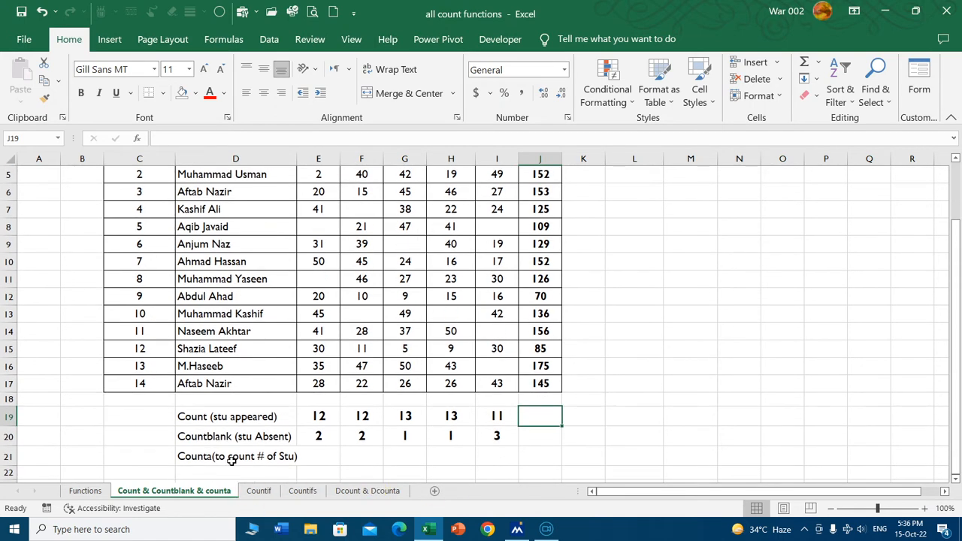
left_click(328, 455)
scroll(374, 445, "up", 1)
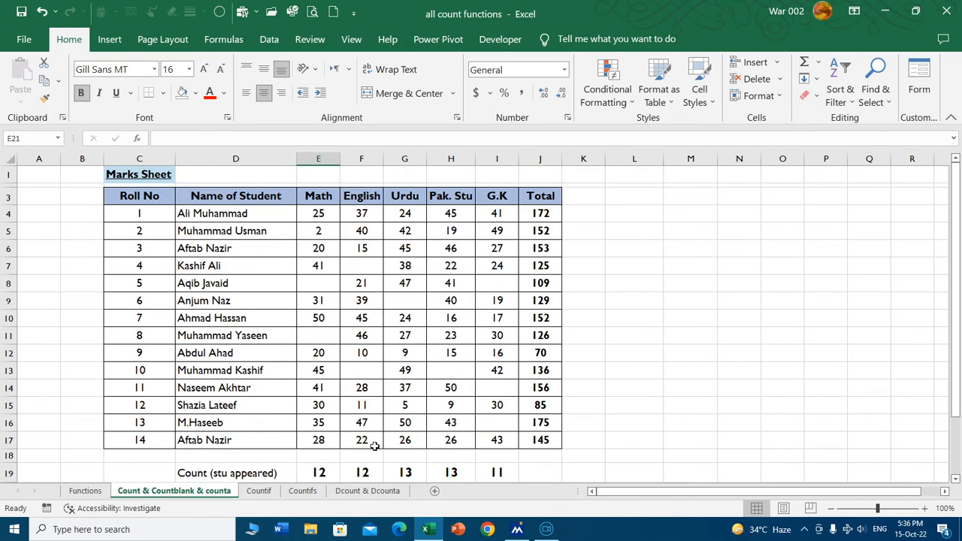
left_click_drag(323, 281, 321, 302)
key("Up")
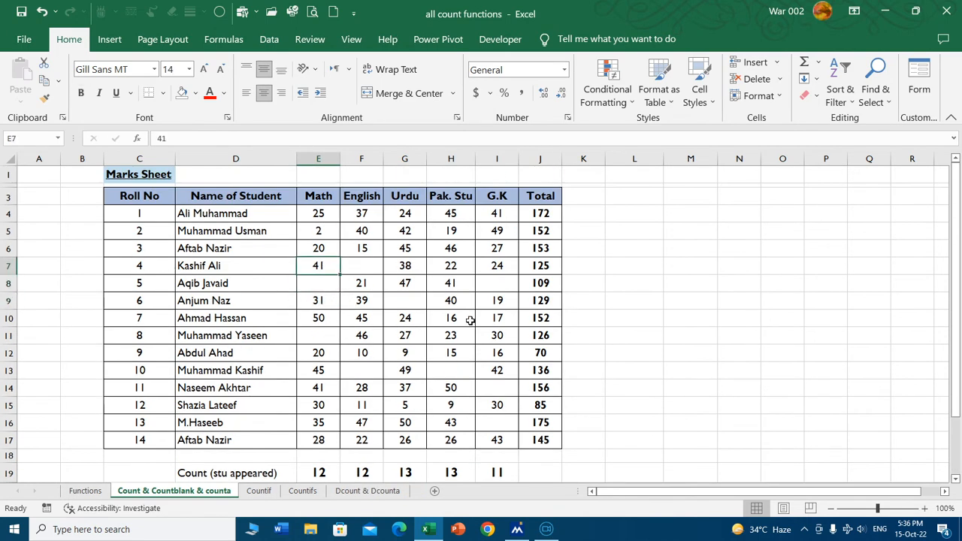
key("Down")
type("A")
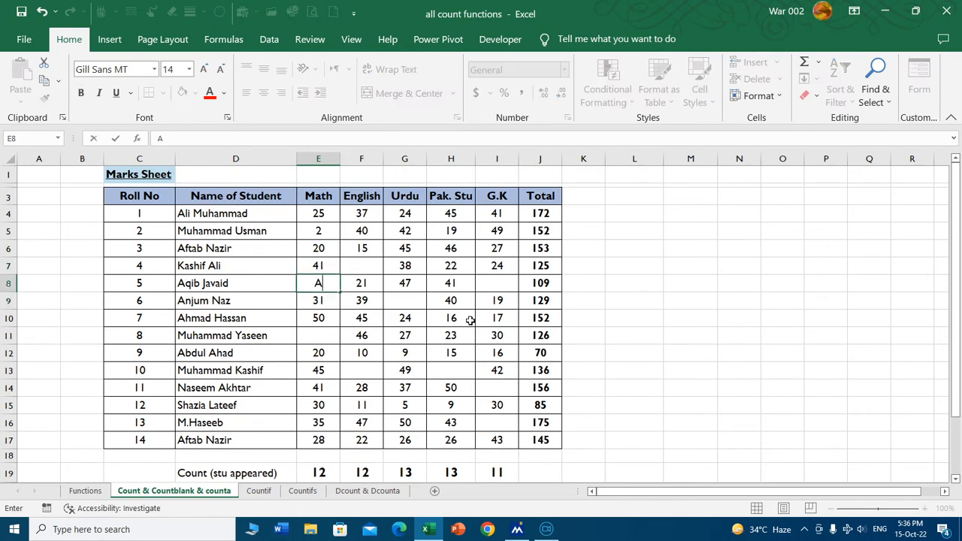
key("Return")
Enter 0 in the blank Math mark at E11 for roll number 8.
key("Down")
key("Down")
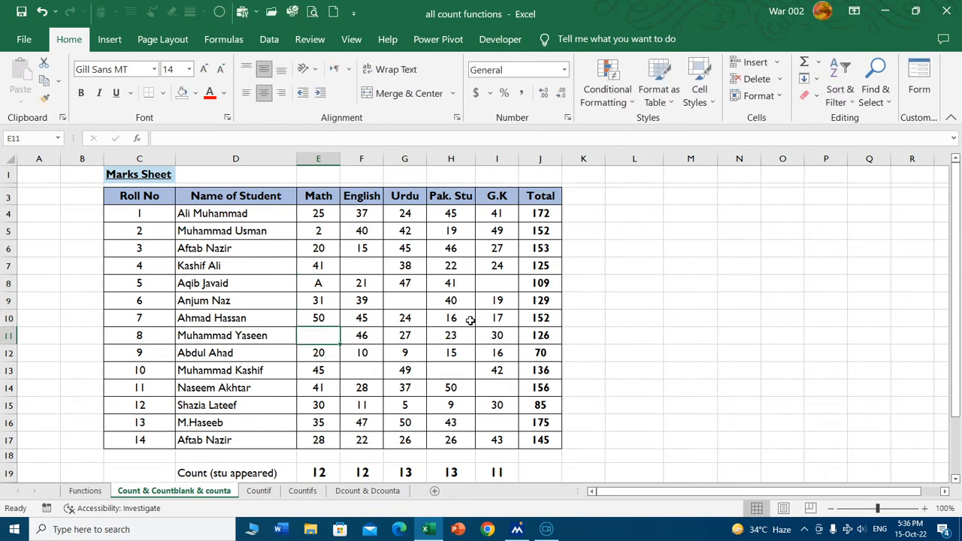
type("0")
key("Return")
key("Down")
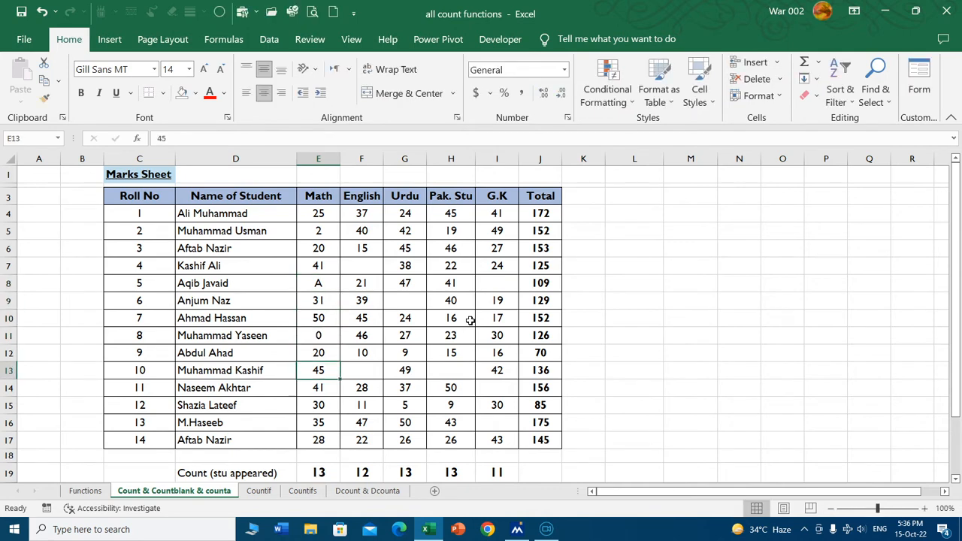
key("Down")
key("Down")
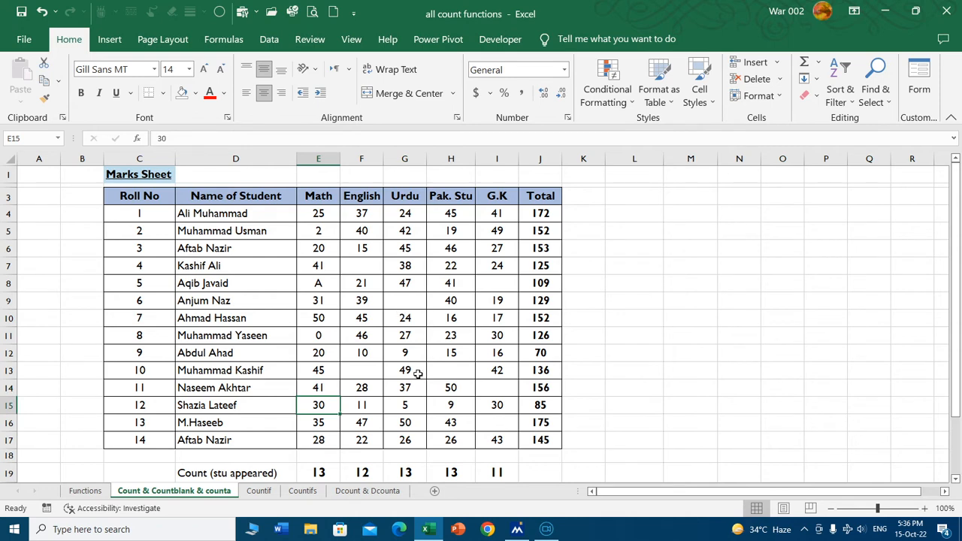
Count all students with a Math entry in E21 with =COUNTA(E4:E17).
left_click(323, 283)
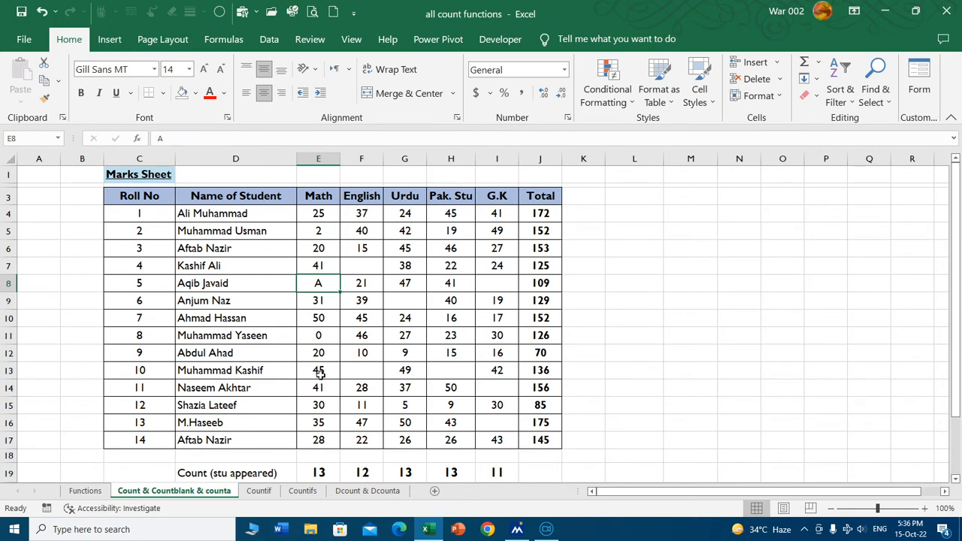
scroll(303, 345, "down", 2)
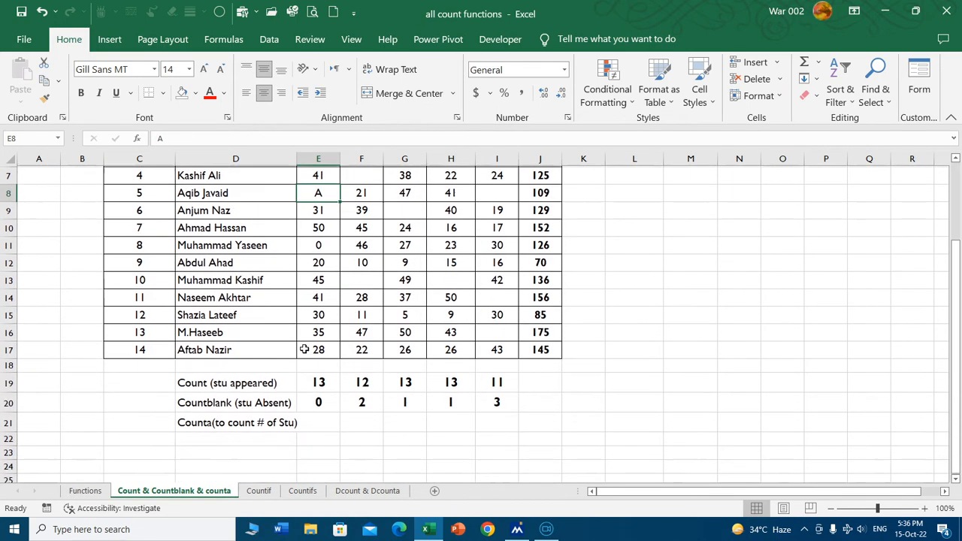
left_click(329, 422)
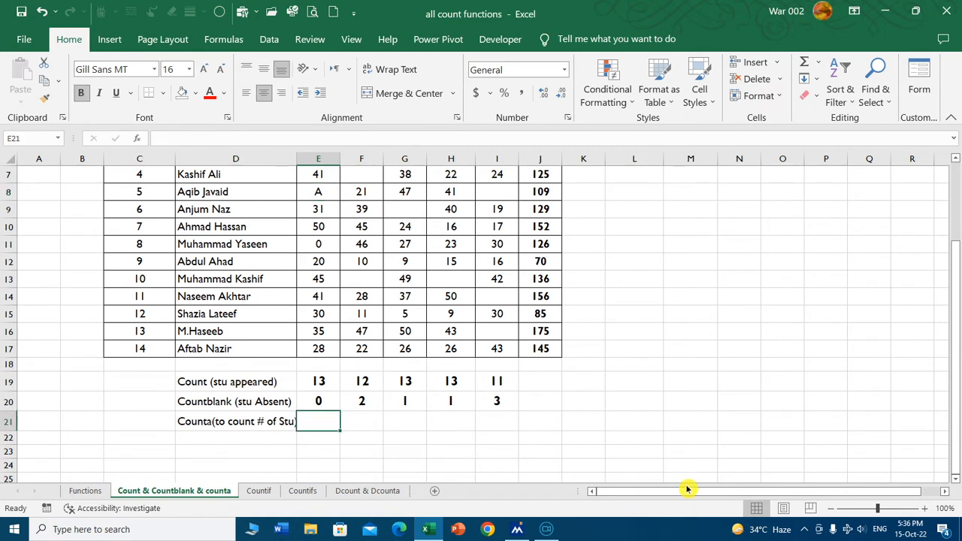
type("=c")
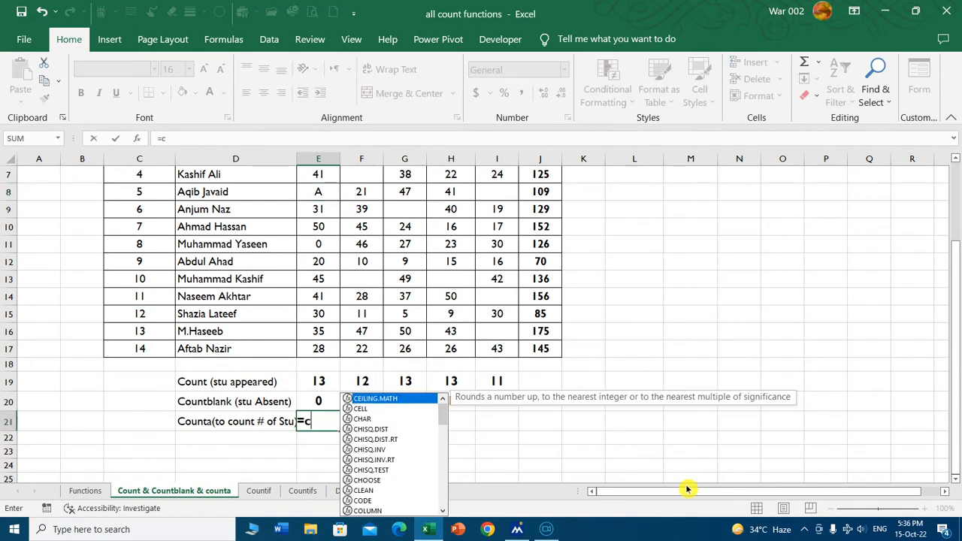
type("ounta")
key("Tab")
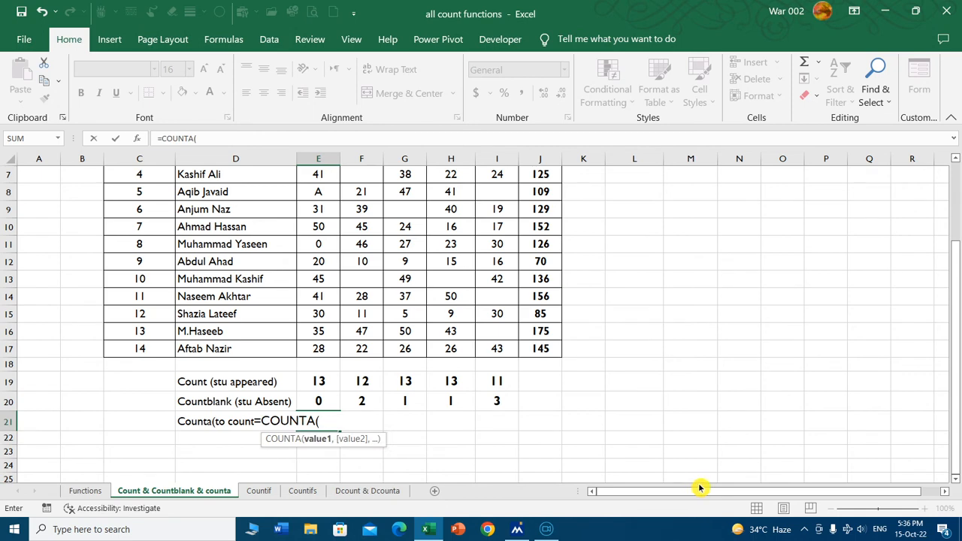
scroll(342, 292, "up", 2)
left_click(319, 214)
key("ctrl+shift+Down")
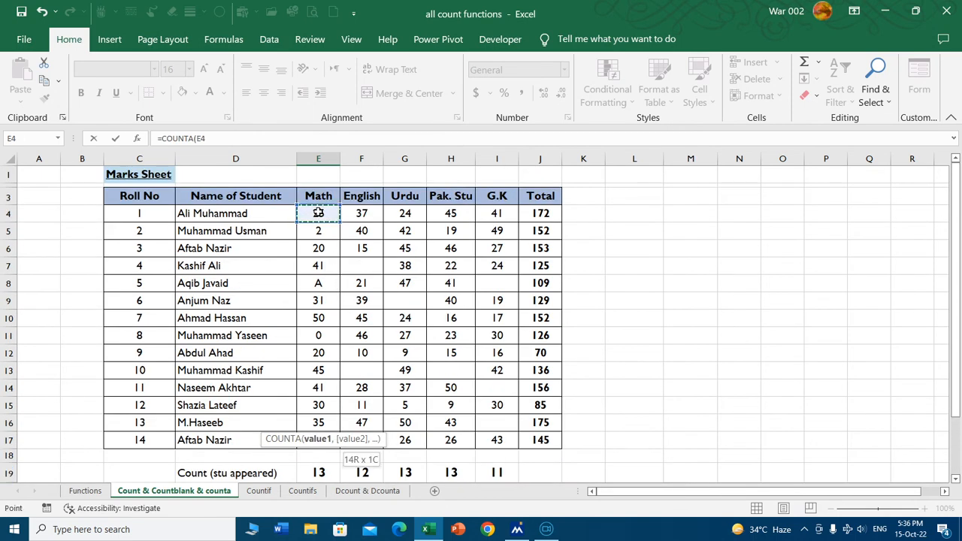
key("Return")
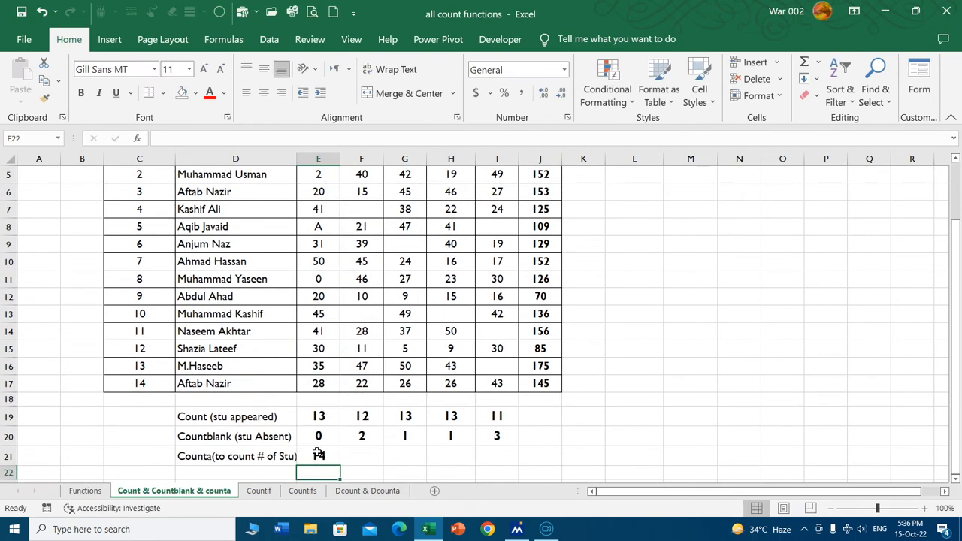
Compare the COUNTA result in E21 with the entries in the Math column and the student list.
left_click(319, 455)
scroll(353, 359, "up", 1)
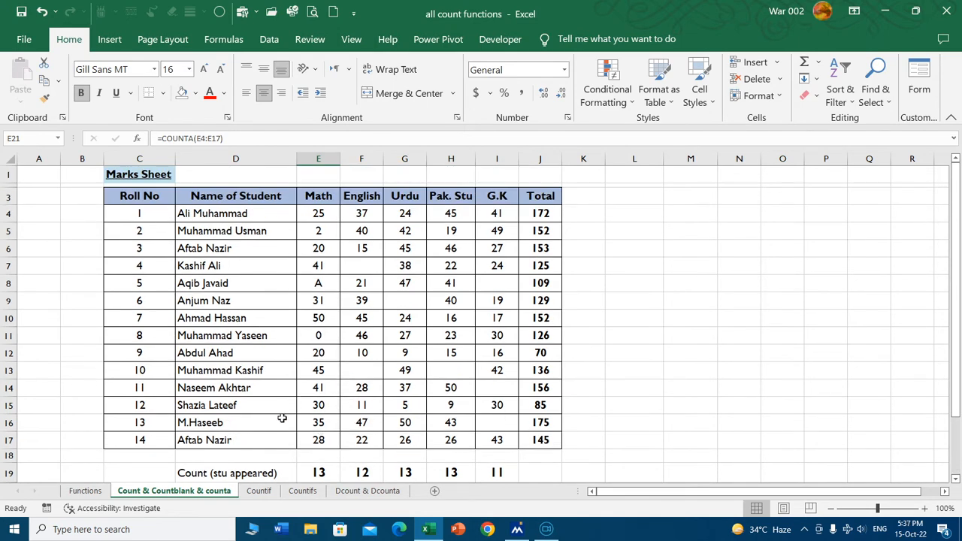
scroll(330, 421, "down", 1)
scroll(187, 316, "up", 1)
scroll(271, 266, "down", 2)
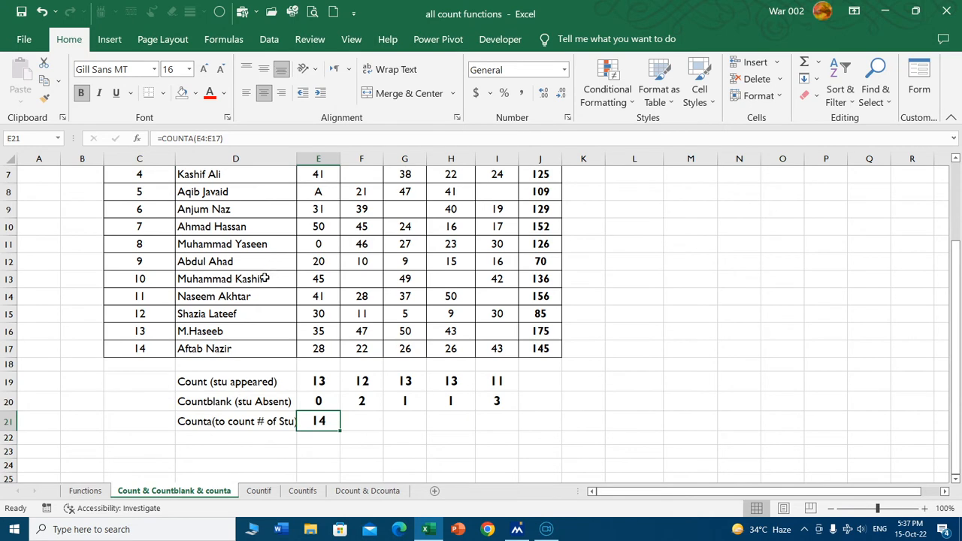
scroll(263, 270, "up", 1)
scroll(260, 275, "down", 2)
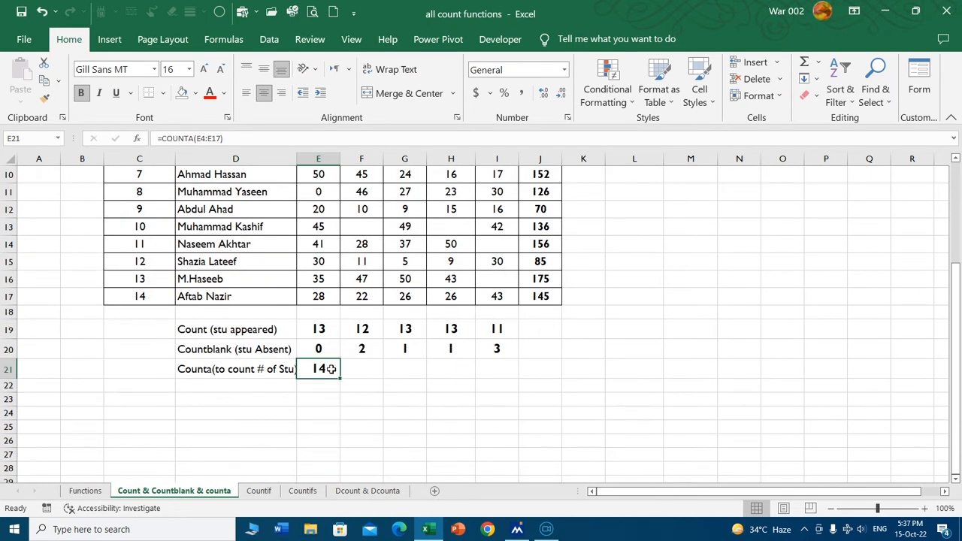
Replace the student count in E21 with a COUNTA over the student names, =COUNTA(D4:D17), and compare it with the last roll number.
type("=")
type("counta")
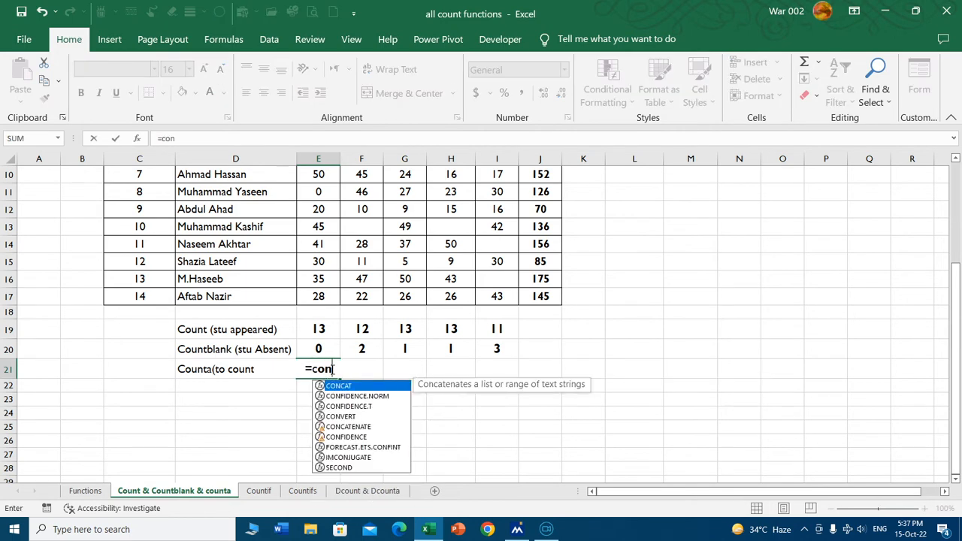
key("Tab")
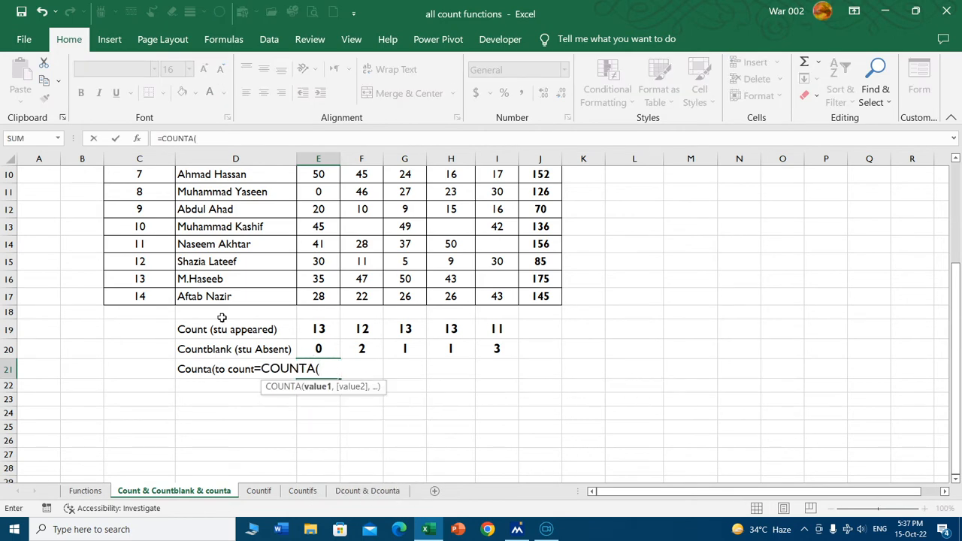
scroll(221, 317, "up", 3)
left_click(241, 213)
key("ctrl+shift+Down")
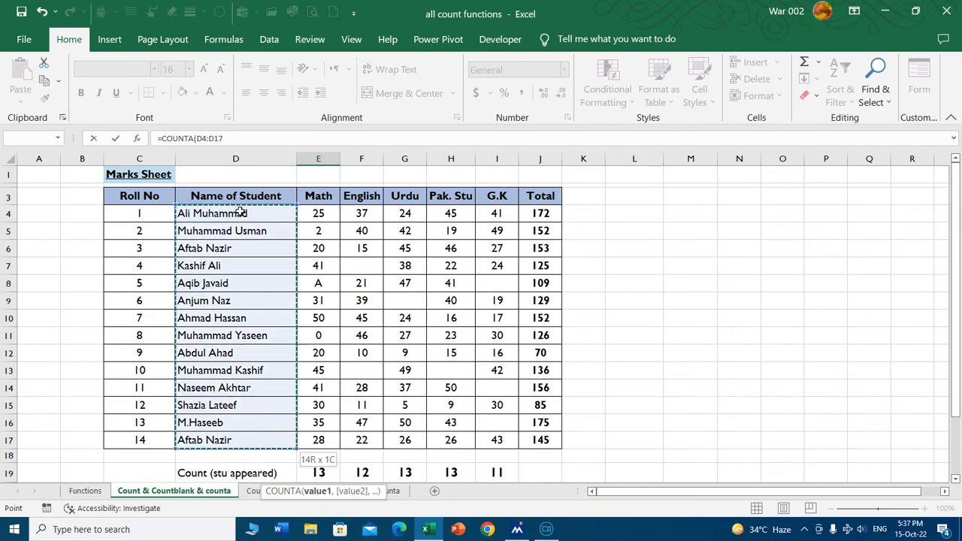
key("Return")
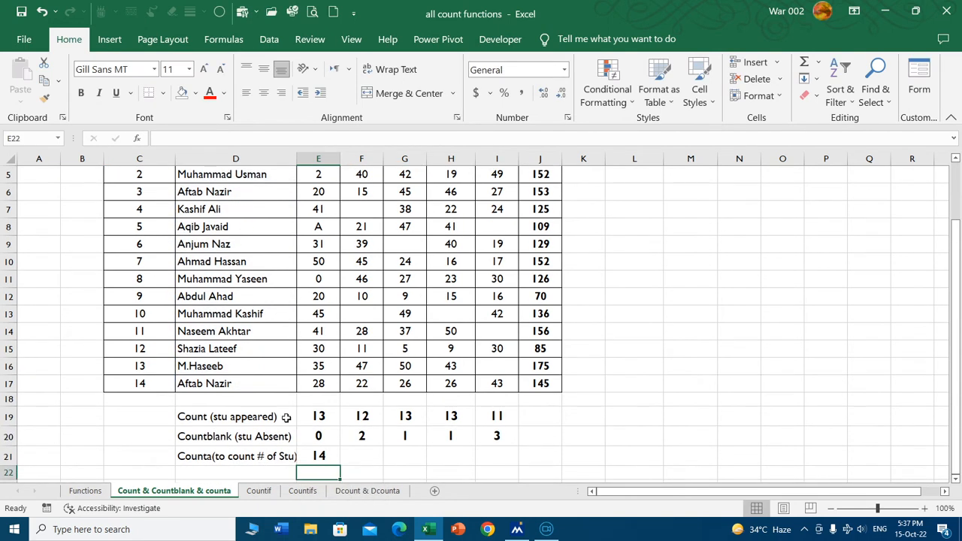
left_click(319, 456)
left_click(139, 381)
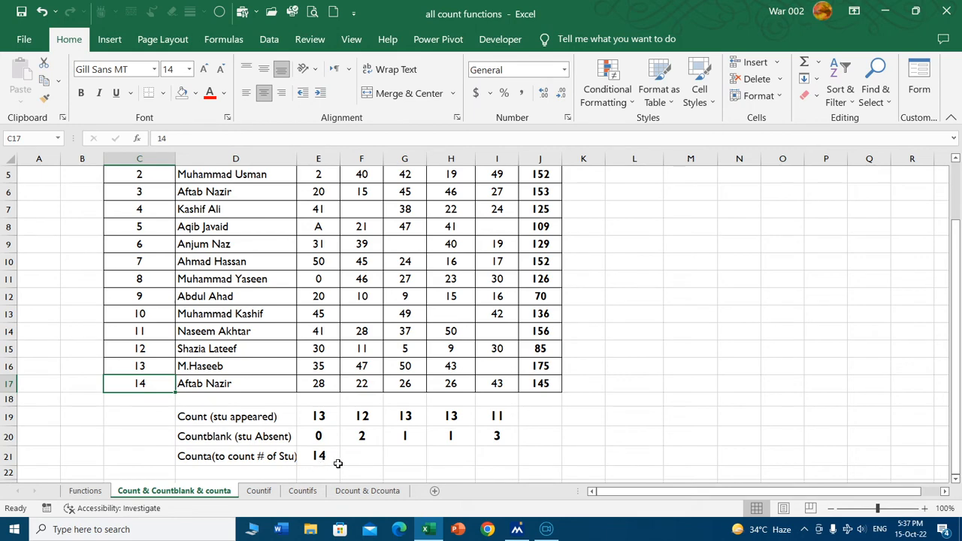
left_click(420, 463)
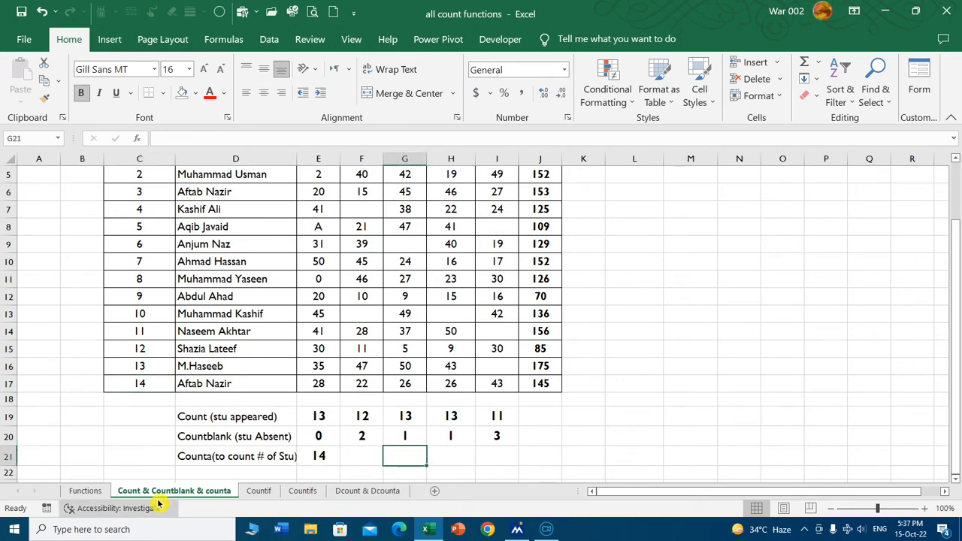
Fill the COUNT, COUNTA and COUNTBLANK rows of the Functions sheet's table with standard yellow.
left_click(89, 492)
mouse_move(124, 267)
left_mouse_down()
mouse_move(241, 306)
mouse_move(381, 326)
left_mouse_up()
left_click(197, 93)
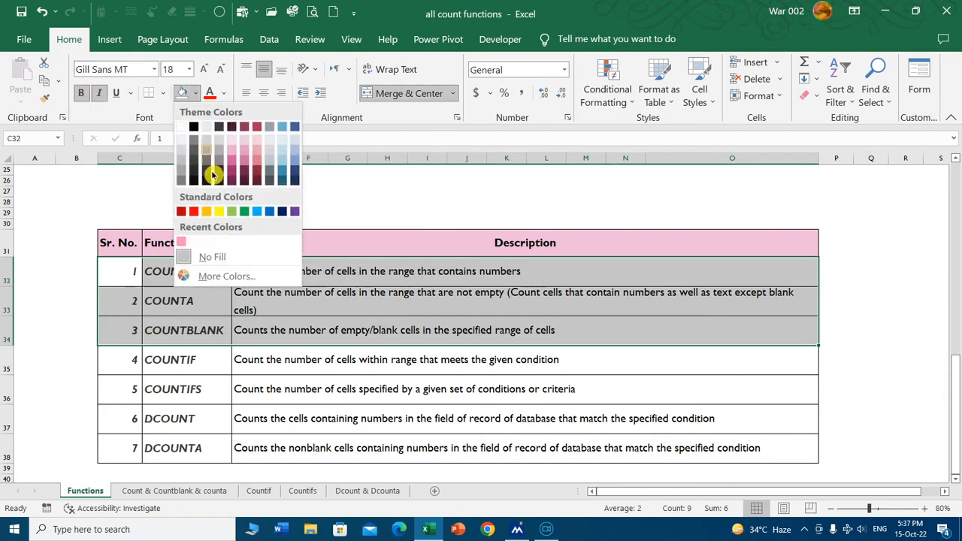
left_click(218, 209)
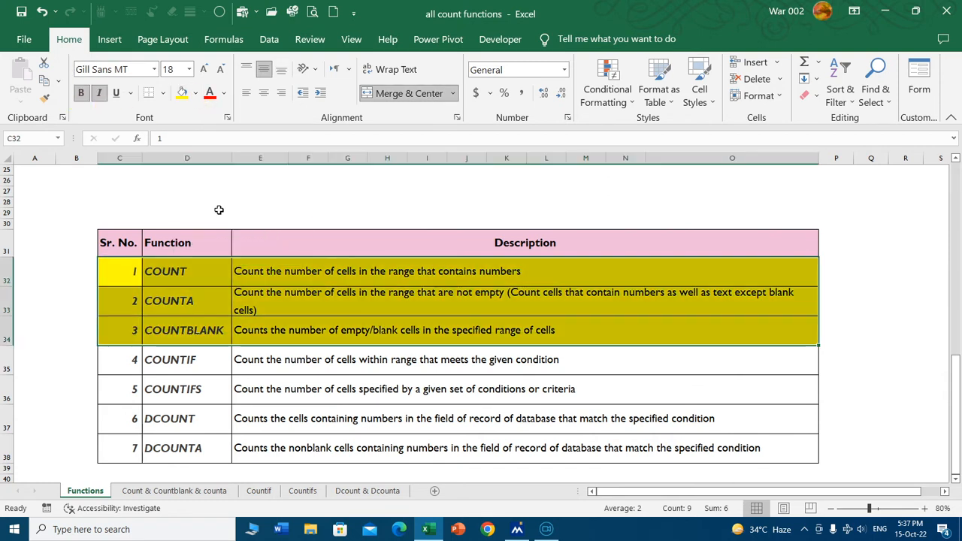
Fill the COUNTIF row of the functions table with the same yellow.
left_click(188, 364)
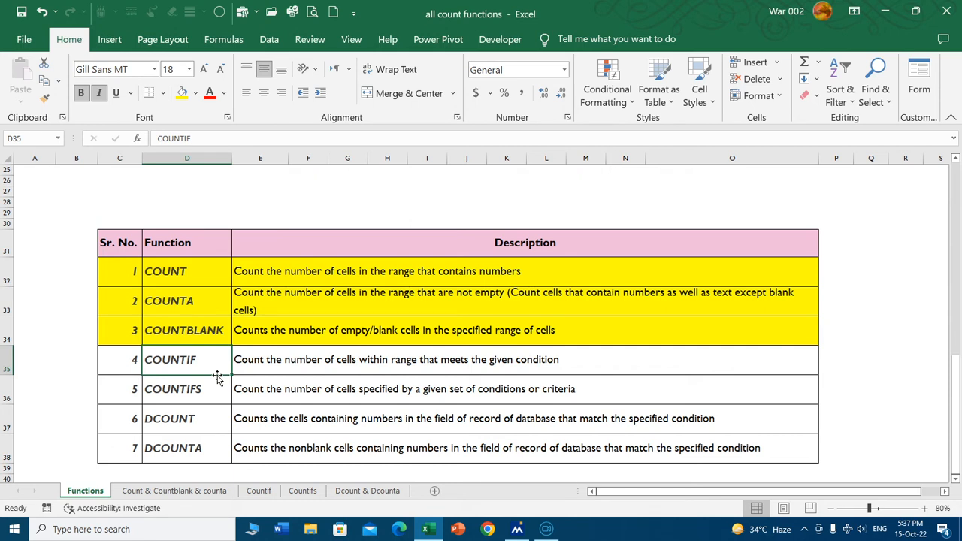
left_click_drag(113, 359, 676, 361)
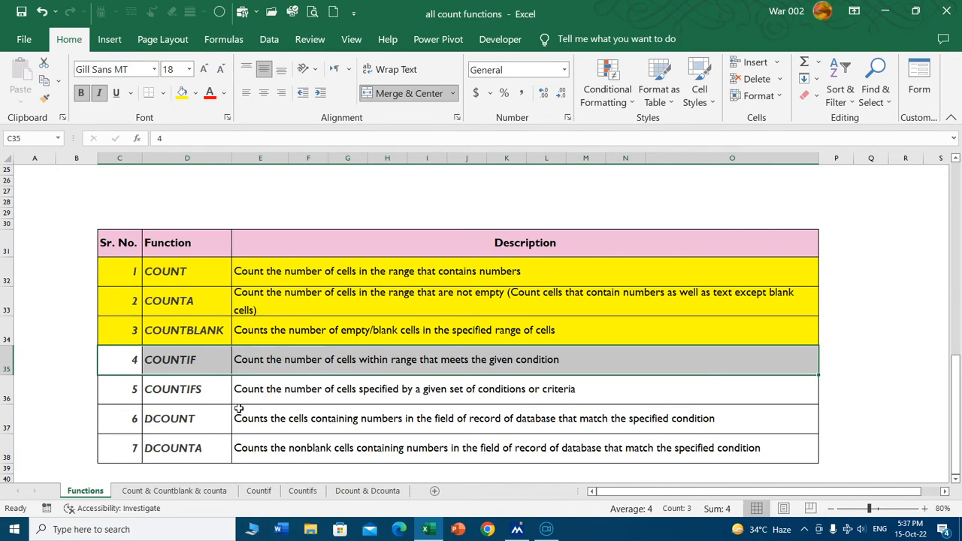
left_click(183, 93)
left_click(206, 361)
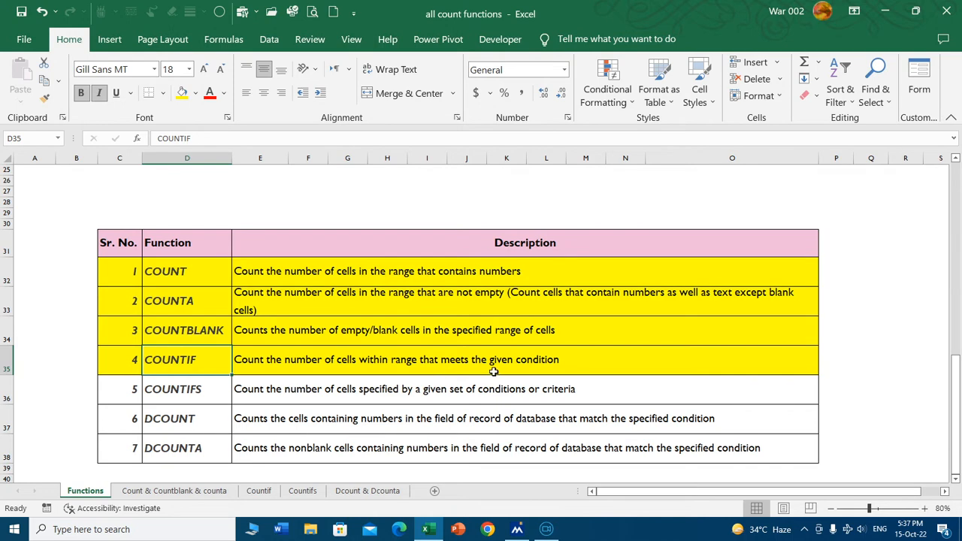
Look over the attendance table on the Countif sheet and widen the Absents column AL.
left_click(272, 492)
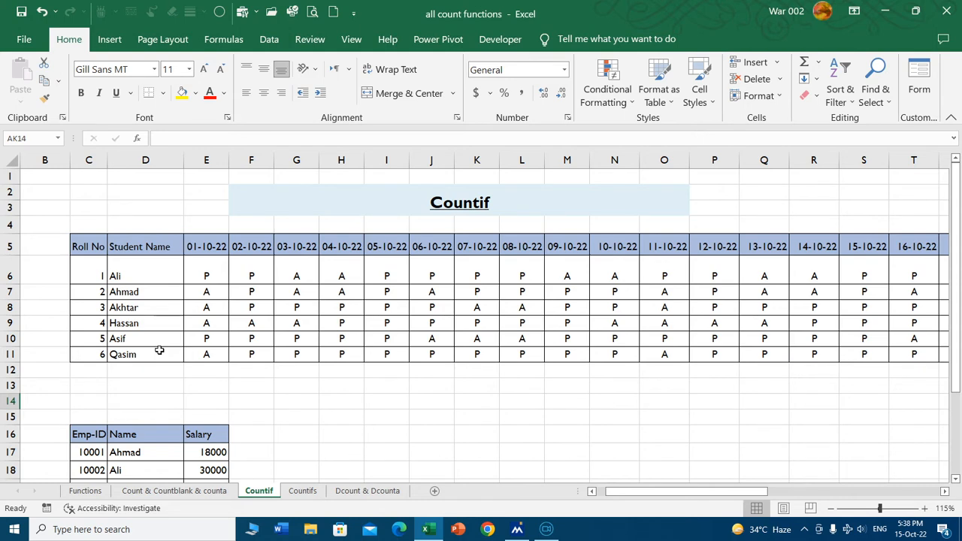
left_click(133, 276)
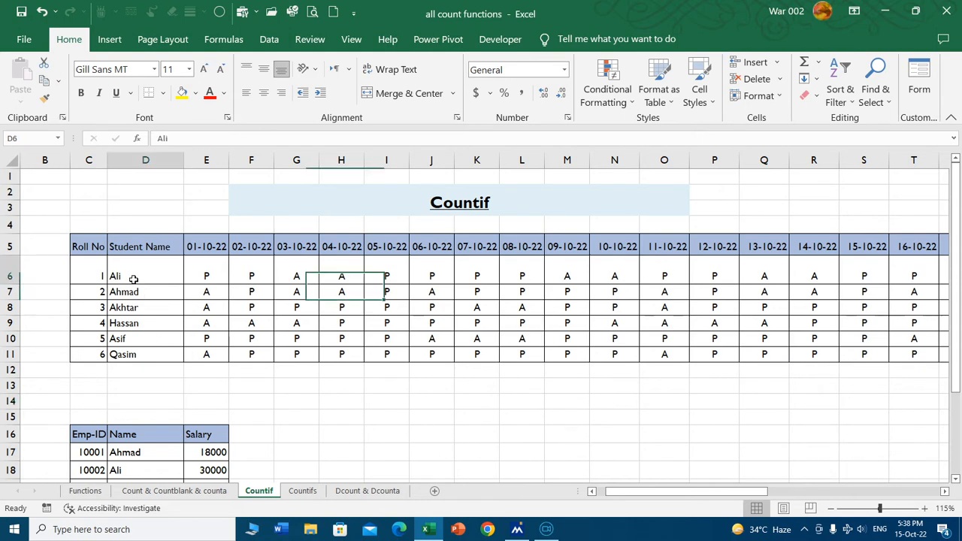
left_click(641, 493)
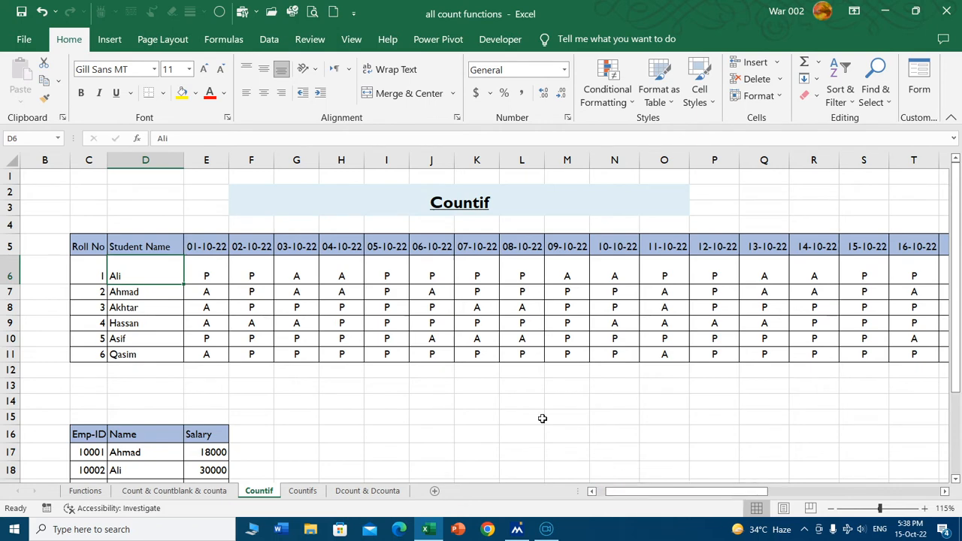
left_click_drag(635, 492, 615, 494)
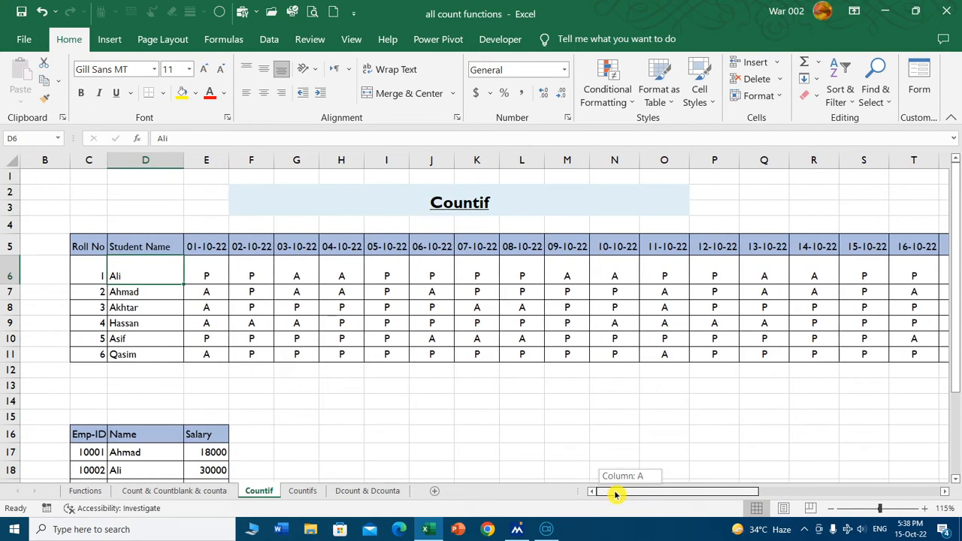
left_click_drag(614, 494, 919, 491)
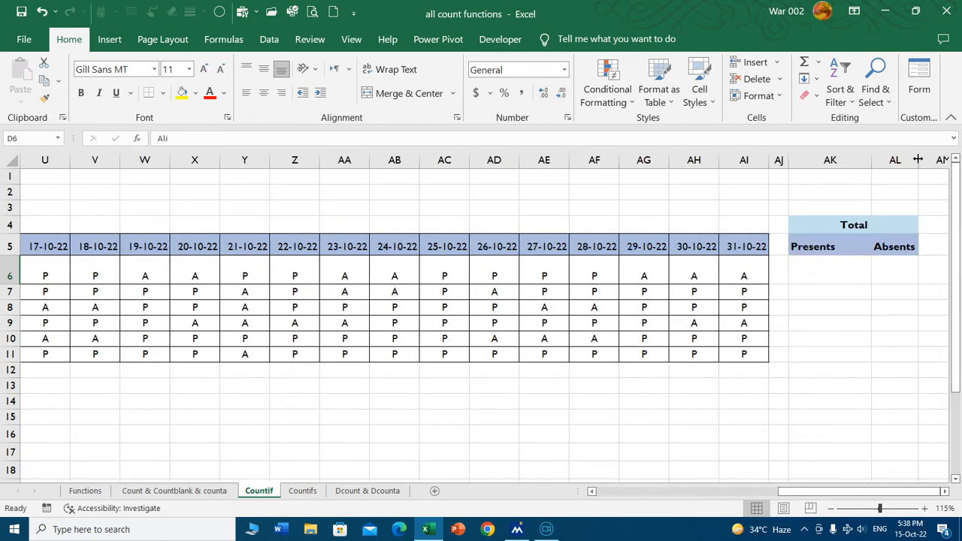
left_click_drag(918, 160, 948, 160)
Count the presents for roll number 1 in AK6 with =COUNTIF(E6:AI6,"P").
left_click(837, 274)
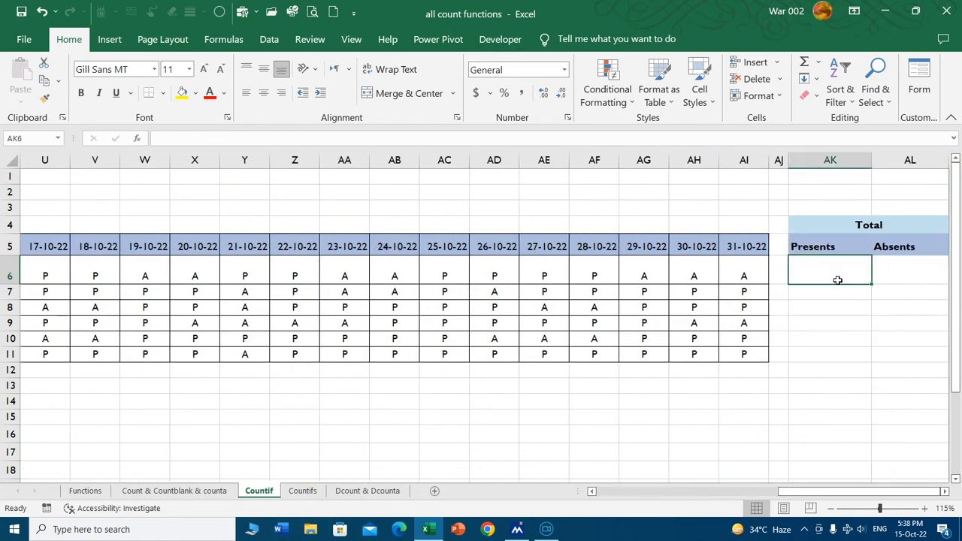
type("=countif")
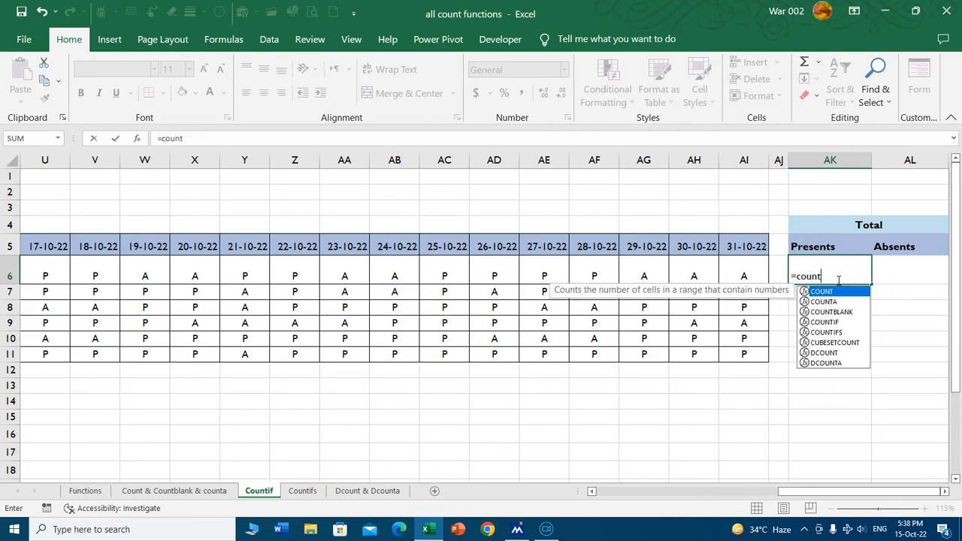
key("Tab")
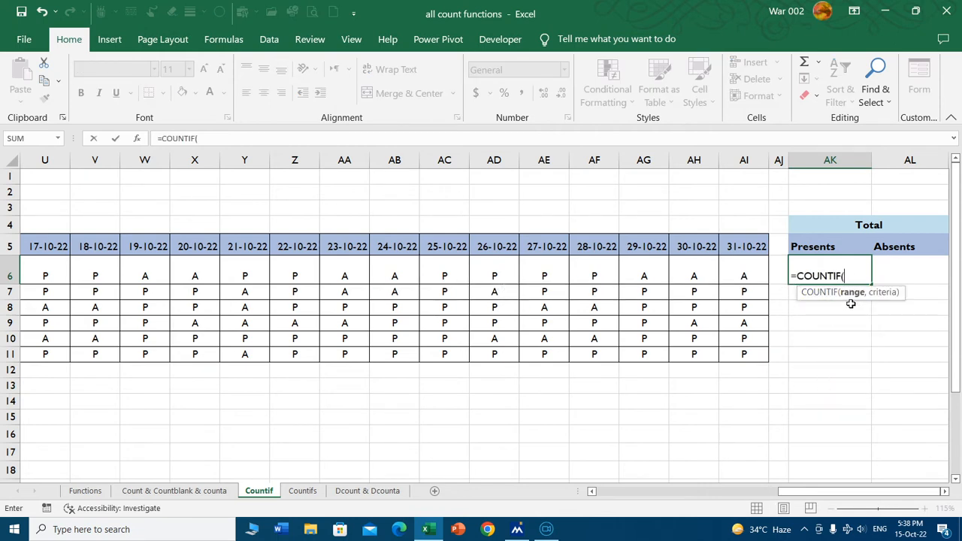
left_click_drag(849, 492, 677, 492)
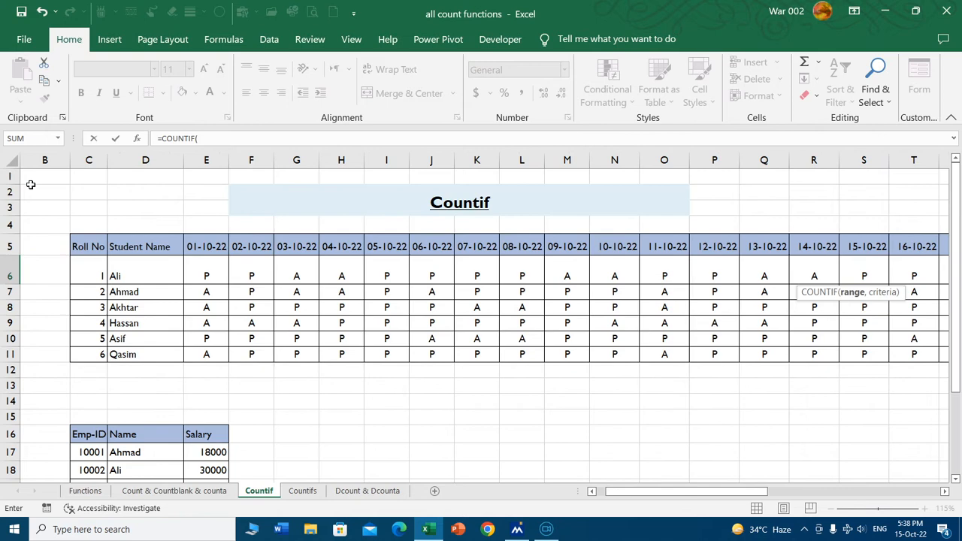
left_click(212, 277)
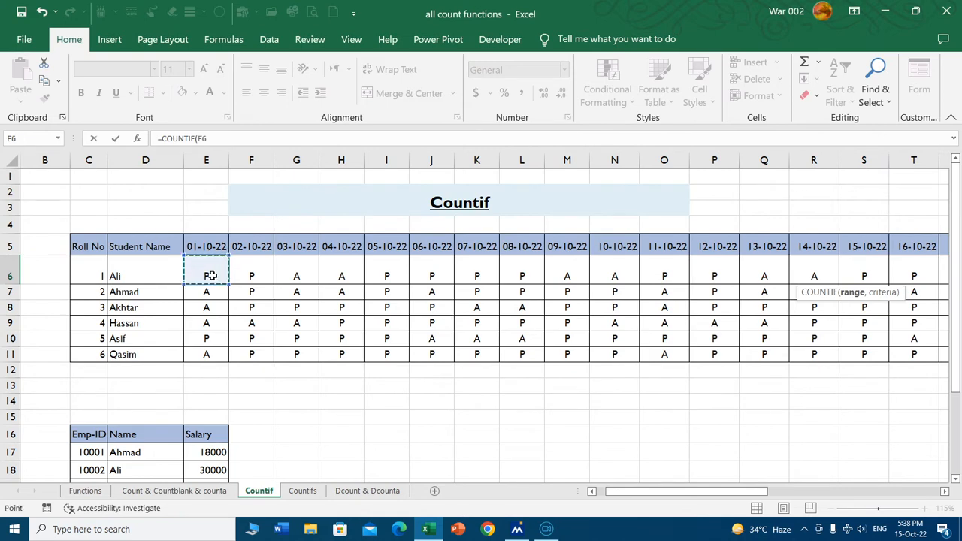
key("ctrl+shift+Right")
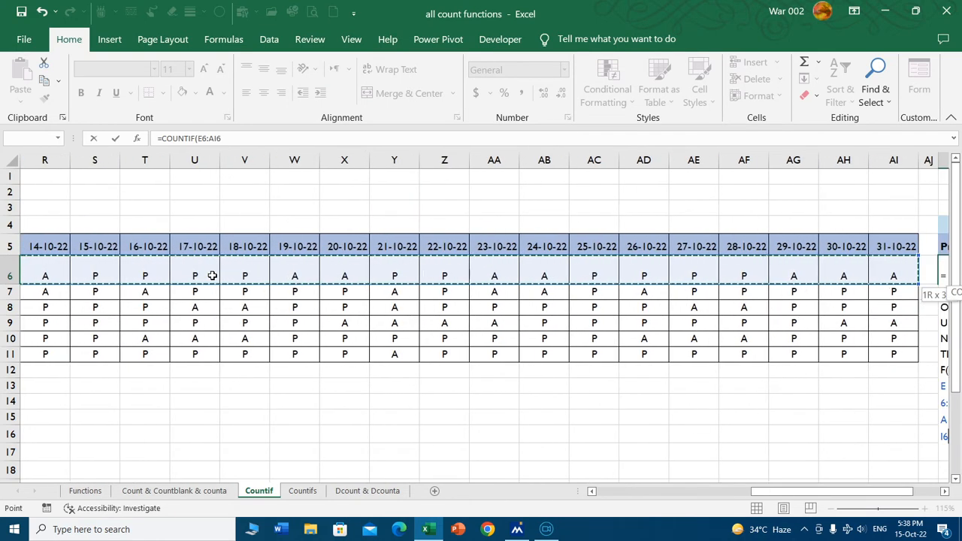
type(",")
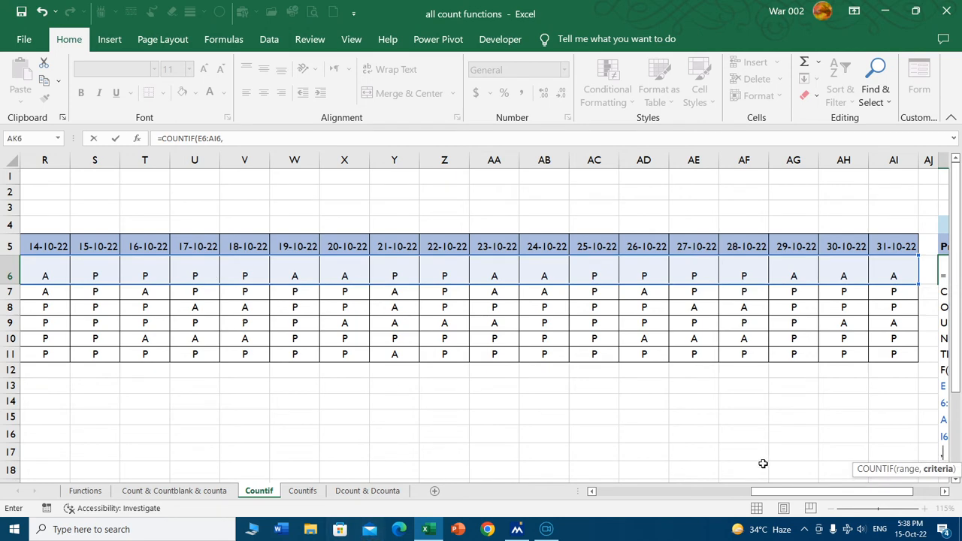
left_click_drag(776, 493, 901, 491)
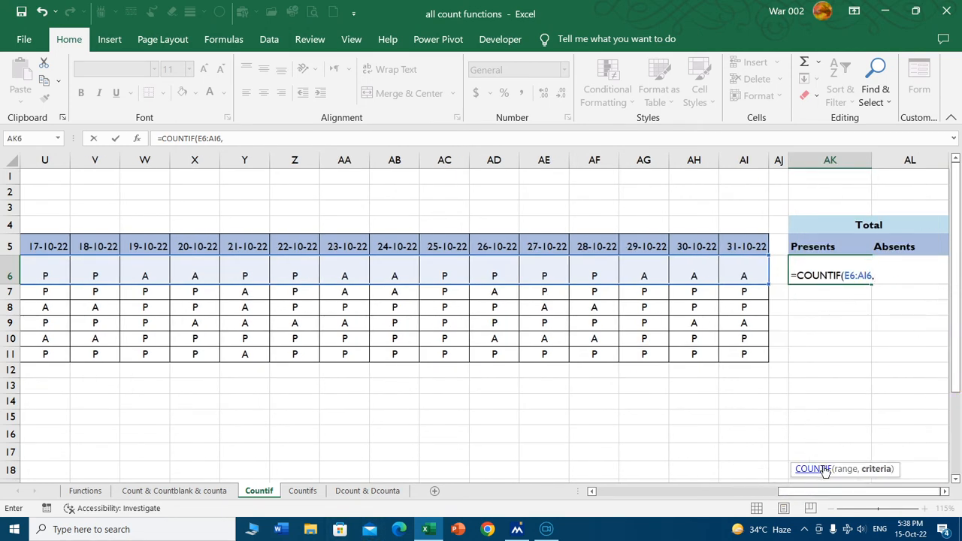
left_click_drag(845, 472, 848, 322)
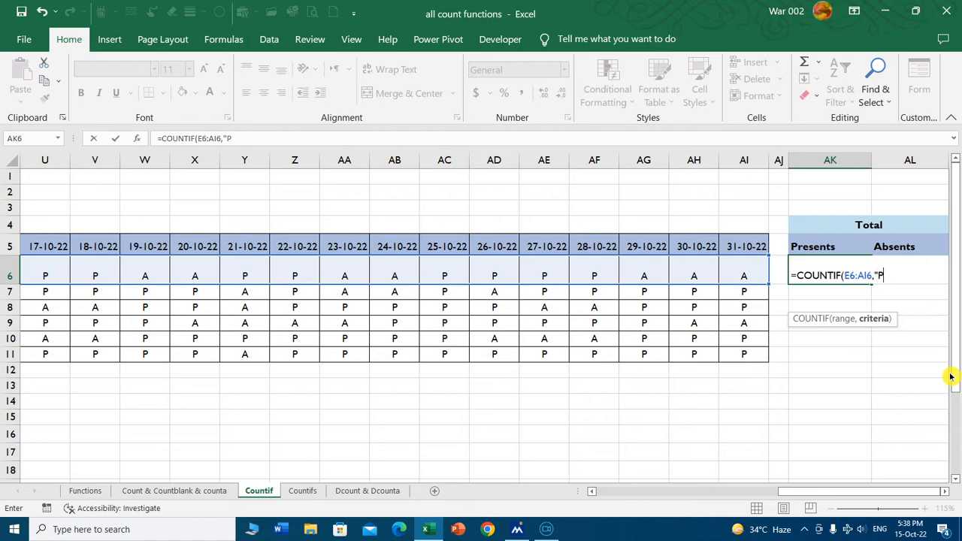
type(")")
key("Return")
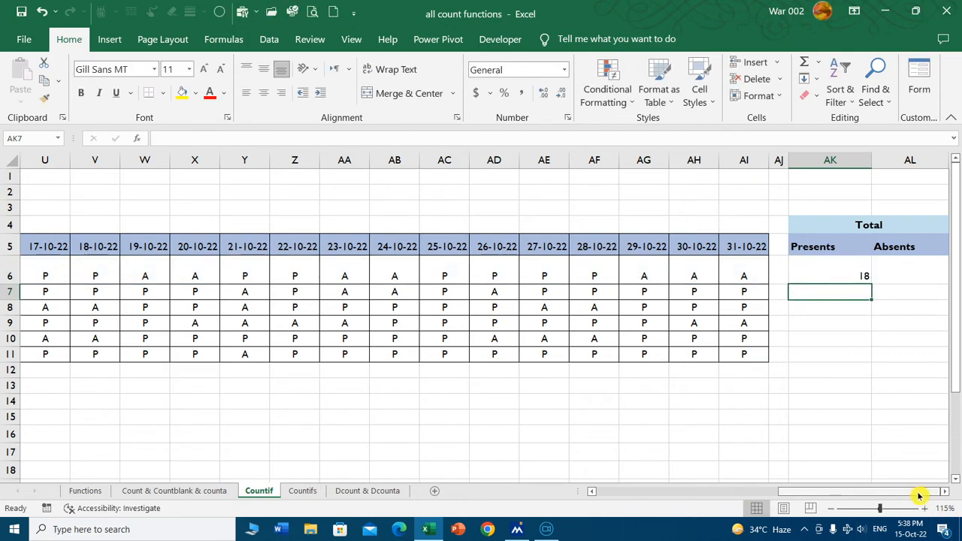
Count the absents for roll number 1 in AL6 with =COUNTIF(E6:AI6,"A") and return to that student's attendance row.
mouse_move(920, 493)
left_mouse_down()
mouse_move(746, 490)
mouse_move(937, 496)
left_mouse_up()
left_click(900, 275)
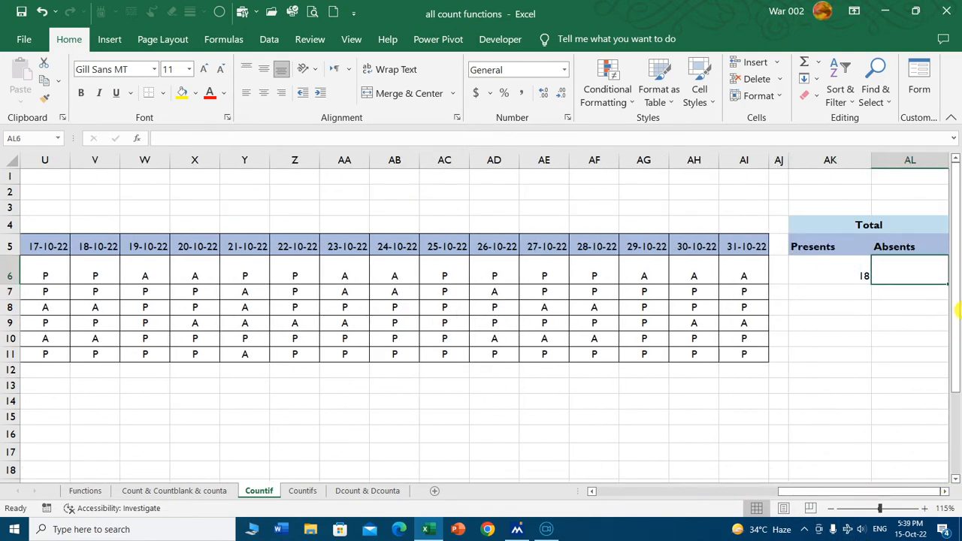
type("=countif")
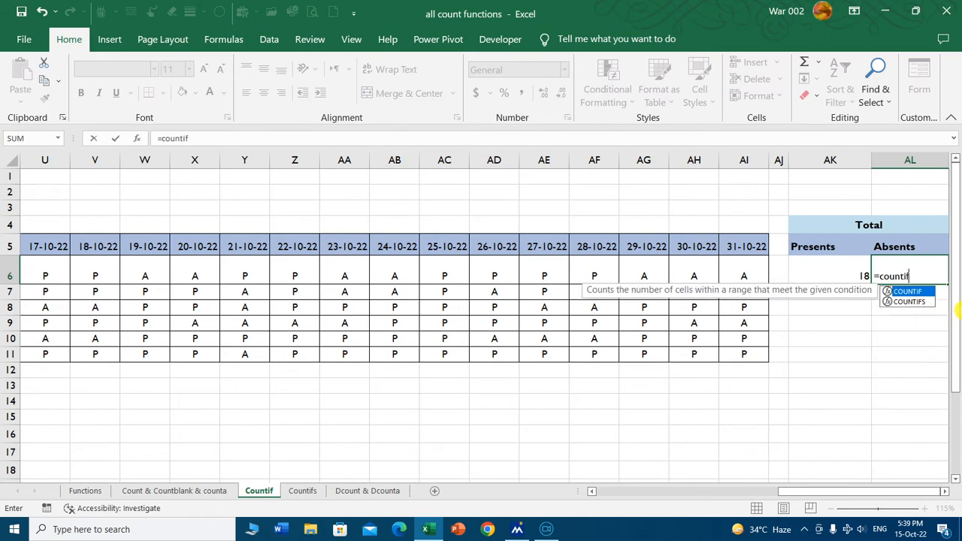
key("Tab")
left_click_drag(805, 490, 628, 491)
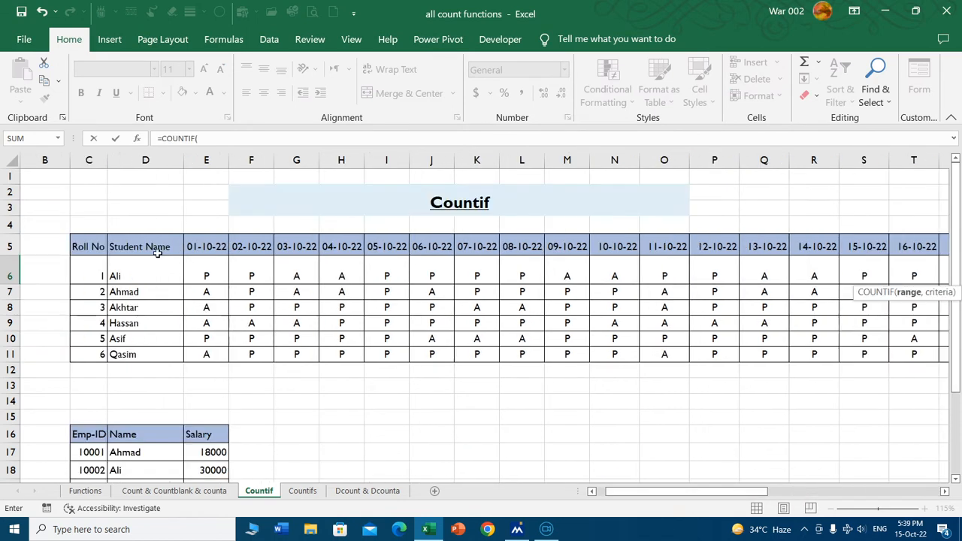
left_click(205, 273)
key("ctrl+shift+Right")
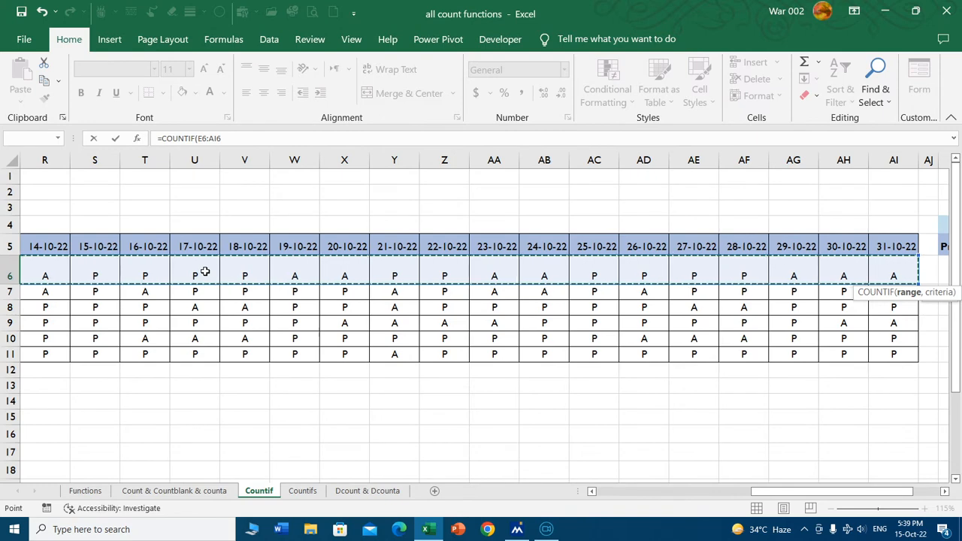
type(",")
scroll(248, 375, "down", 1)
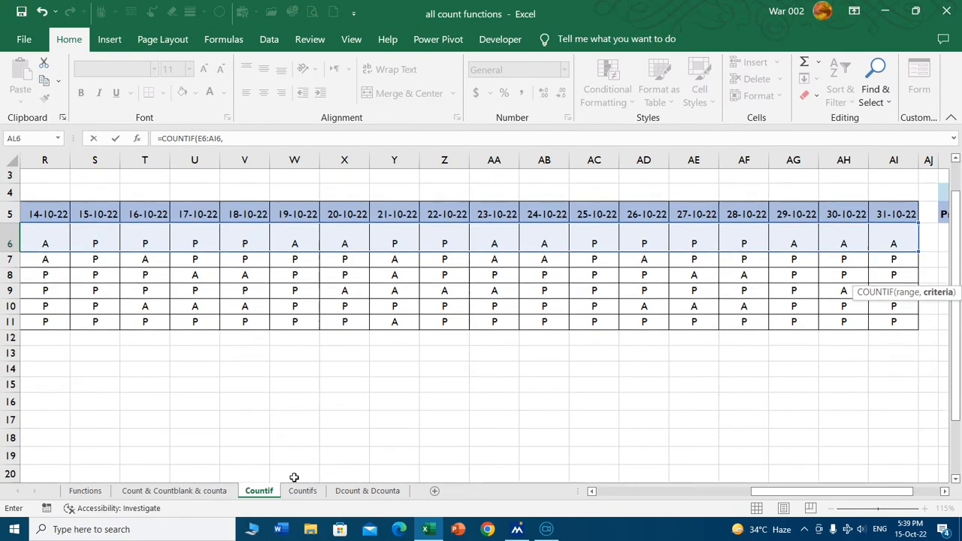
left_click_drag(886, 498, 913, 497)
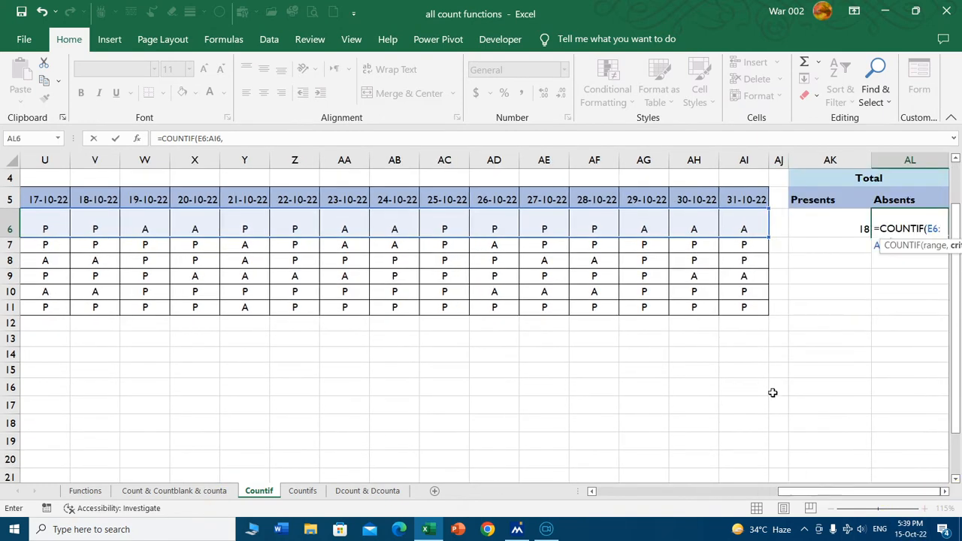
left_click(924, 254)
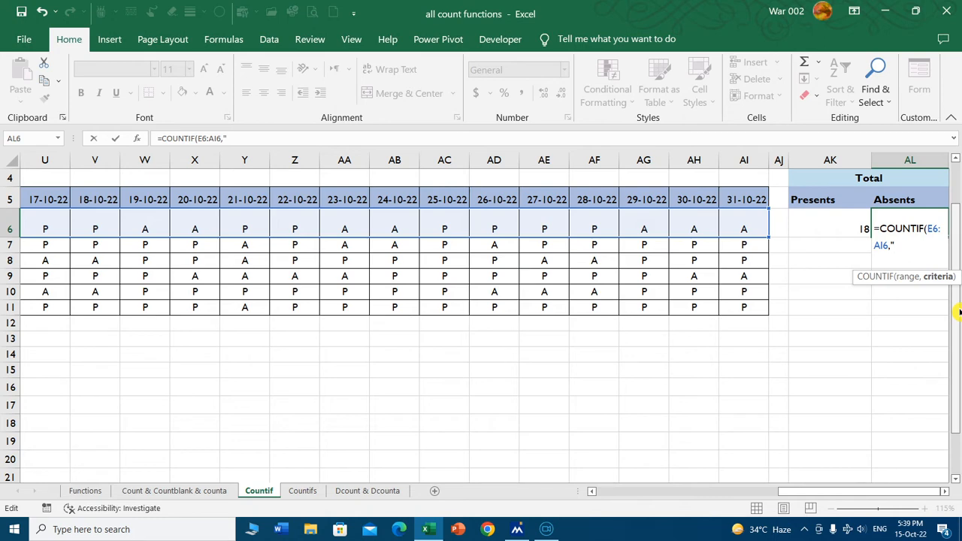
type("\"A\")")
key("Return")
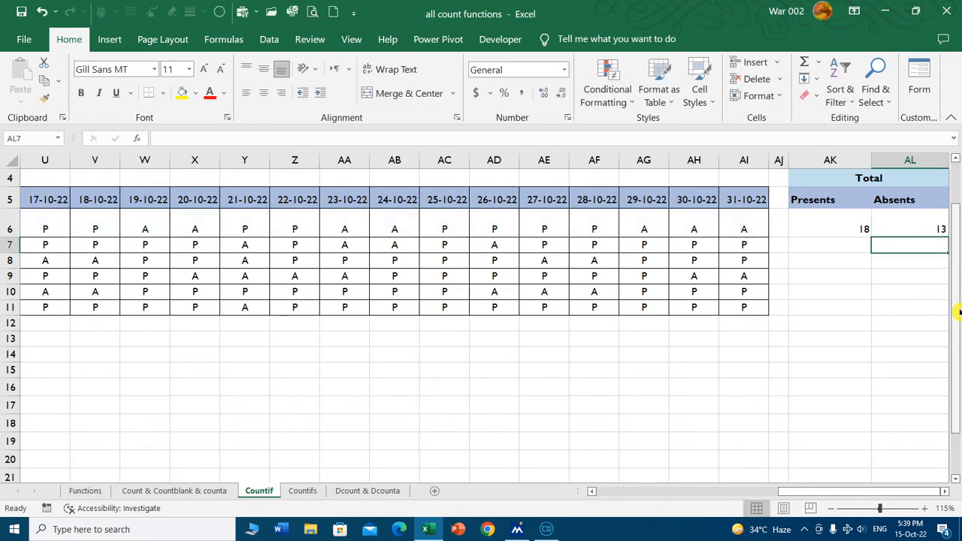
left_click_drag(875, 490, 540, 493)
left_click(137, 229)
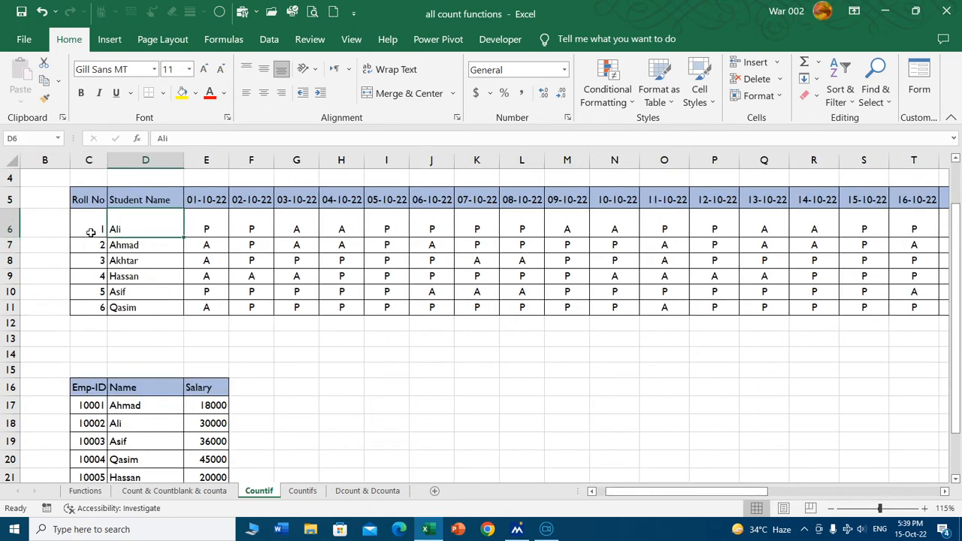
Add the header "Total" in AM5 beside the Absents column of the attendance table.
left_click_drag(728, 492, 920, 490)
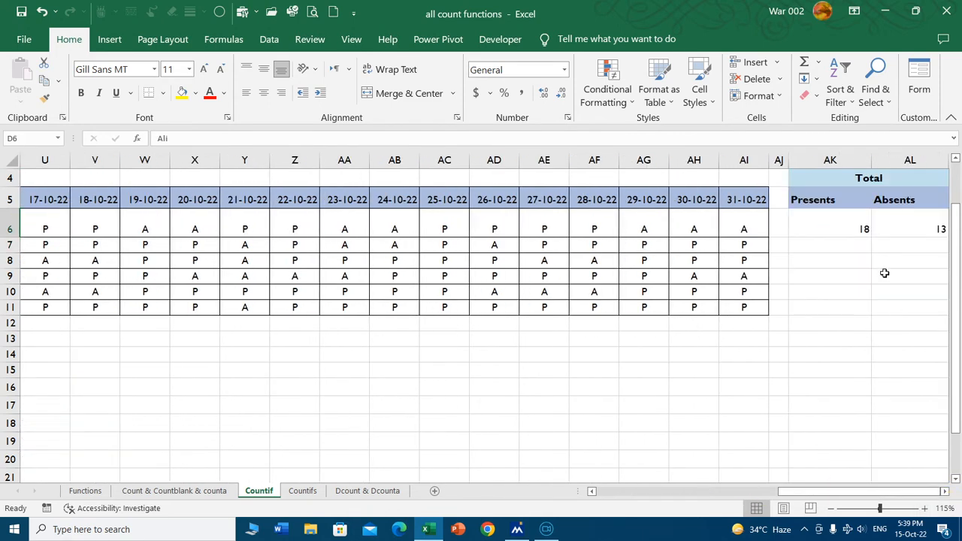
left_click(820, 229)
key("Right")
key("Right")
key("Right")
key("Right")
key("Right")
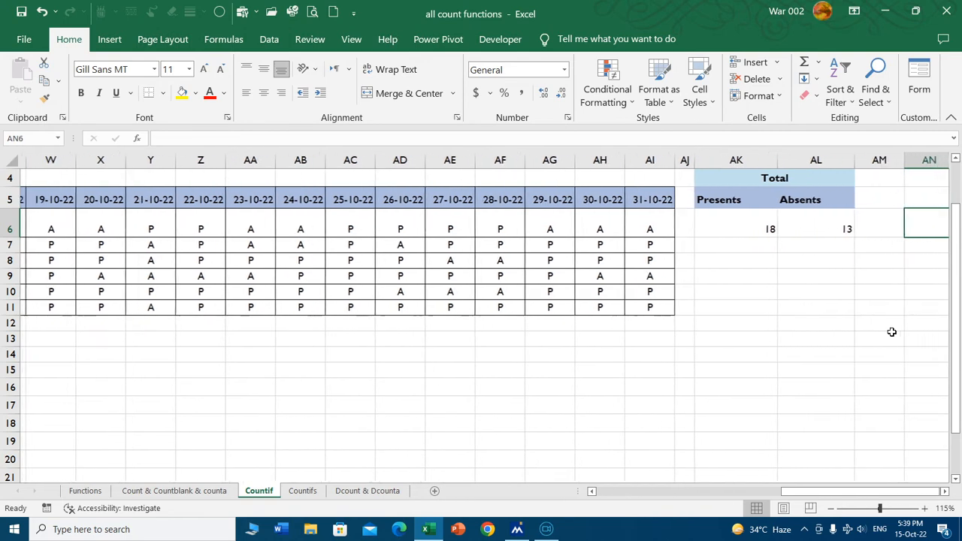
key("Left")
key("Left")
key("Left")
key("Left")
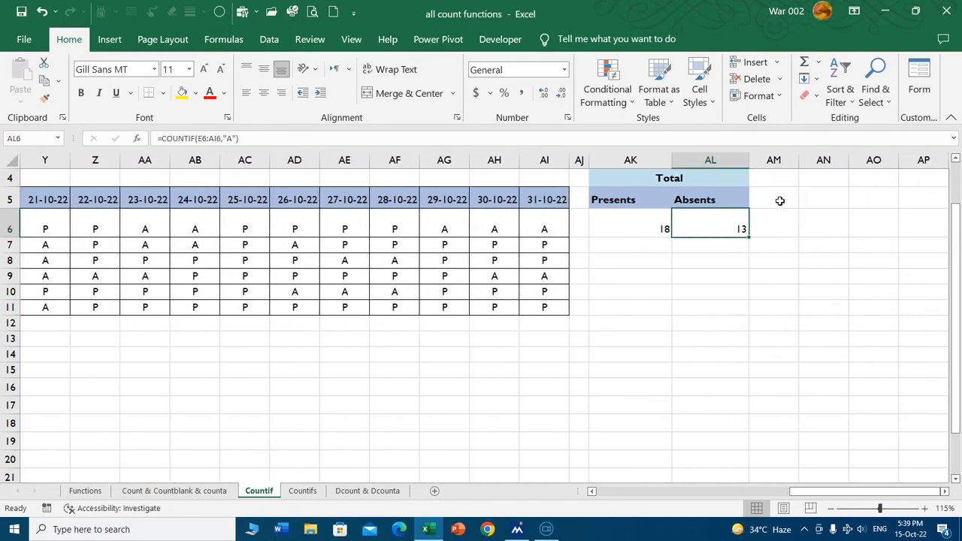
left_click_drag(780, 201, 781, 227)
key("shift+Up")
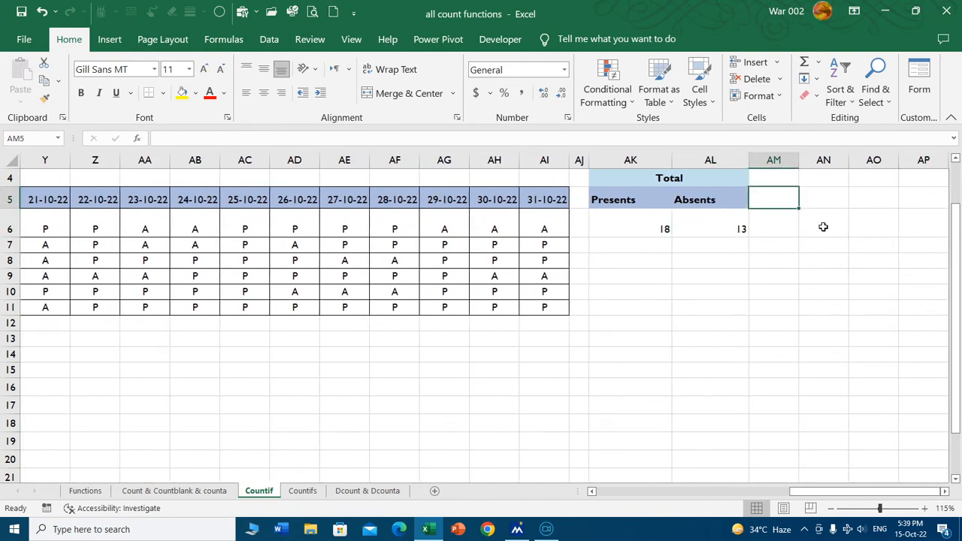
type("Total")
key("Return")
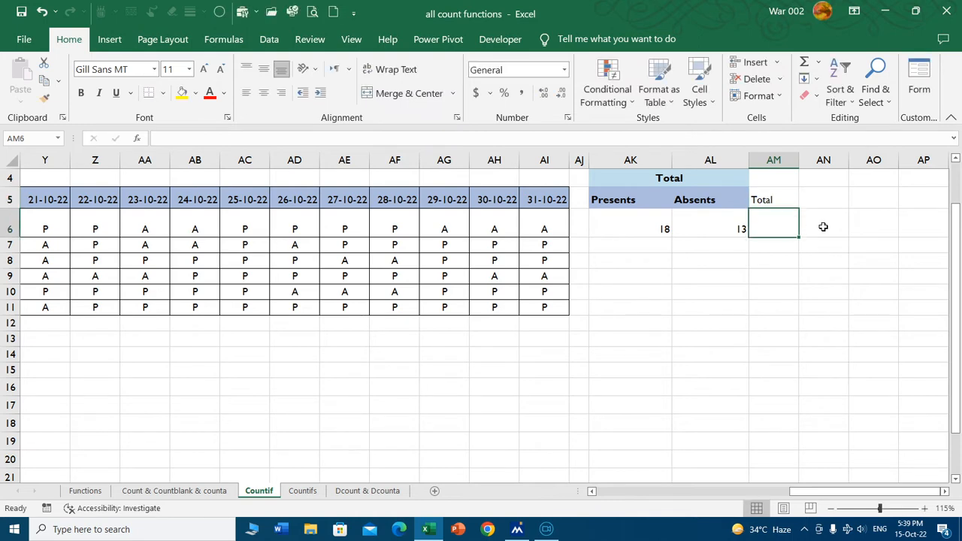
Sum the presents and absents of roll number 1 in AM6 with =SUM(AK6:AL6).
key("alt+equal")
key("Return")
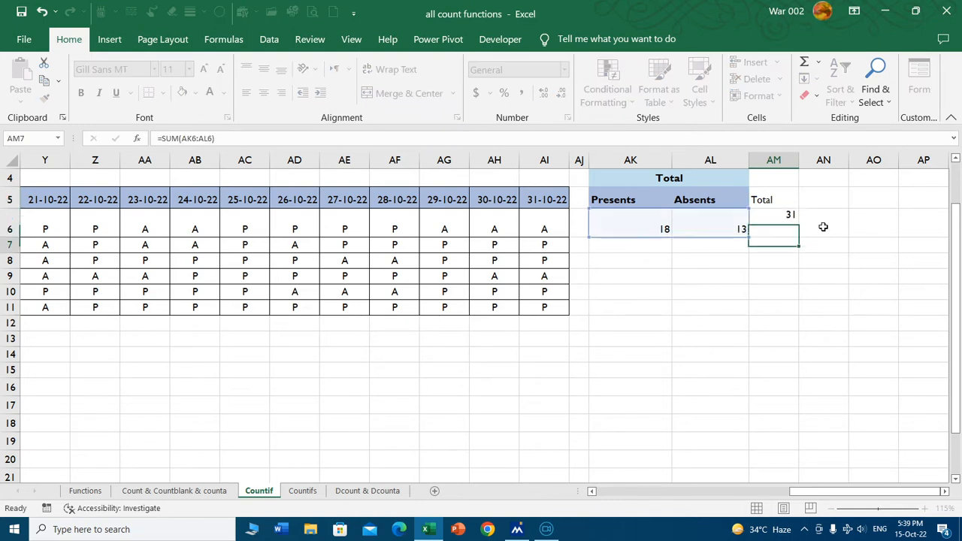
left_click(794, 219)
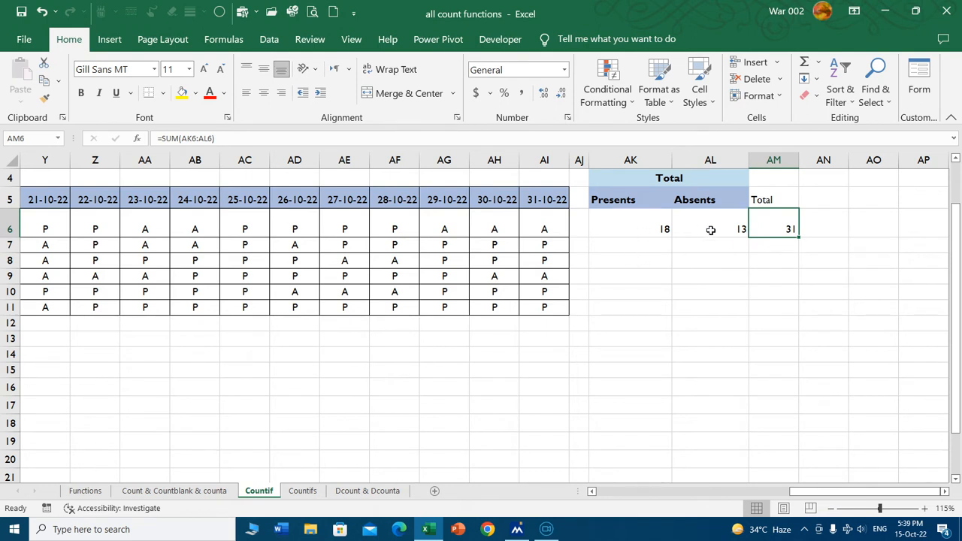
Copy the COUNTIF formulas in AK6:AL6 down to row 11 and check roll number 2's presents against the attendance row.
left_click(662, 235)
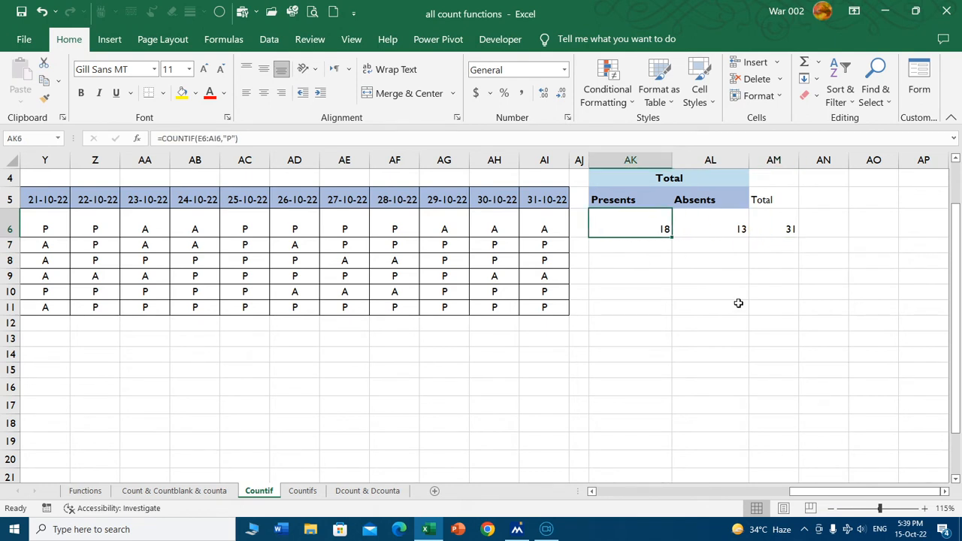
left_click_drag(642, 218, 736, 229)
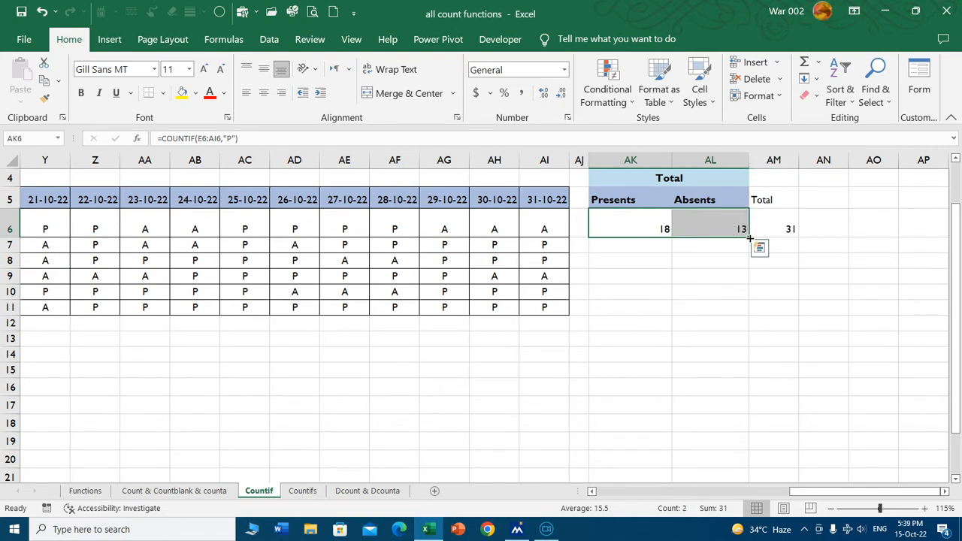
left_click_drag(749, 238, 750, 316)
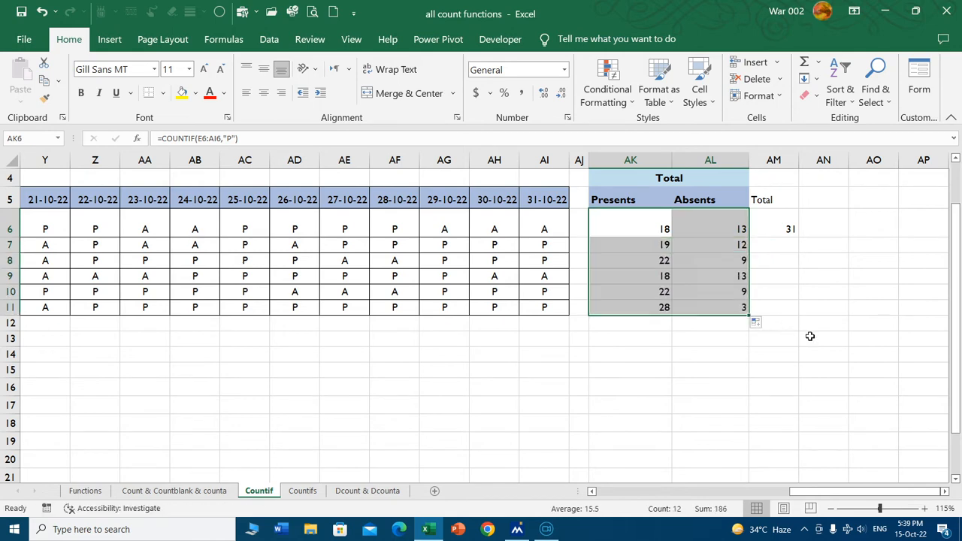
left_click(822, 291)
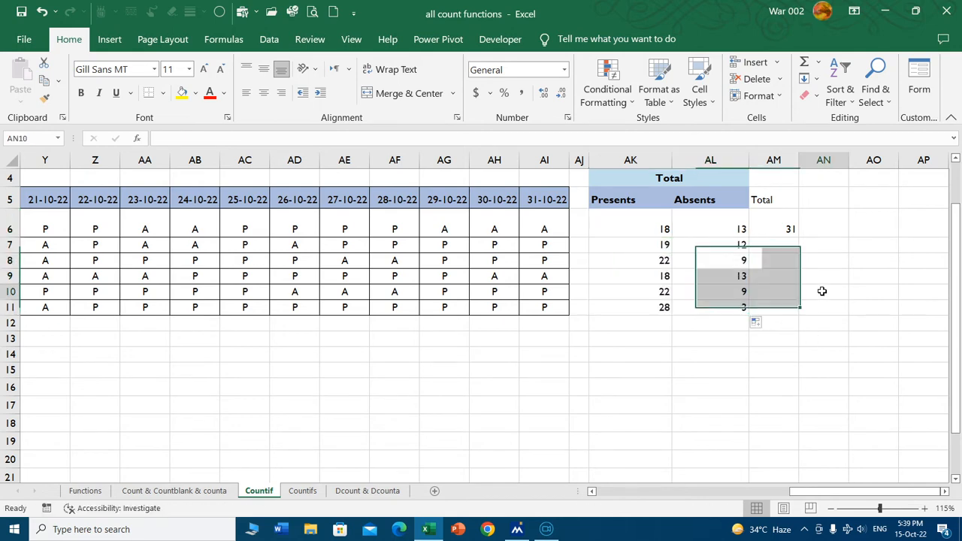
left_click(655, 244)
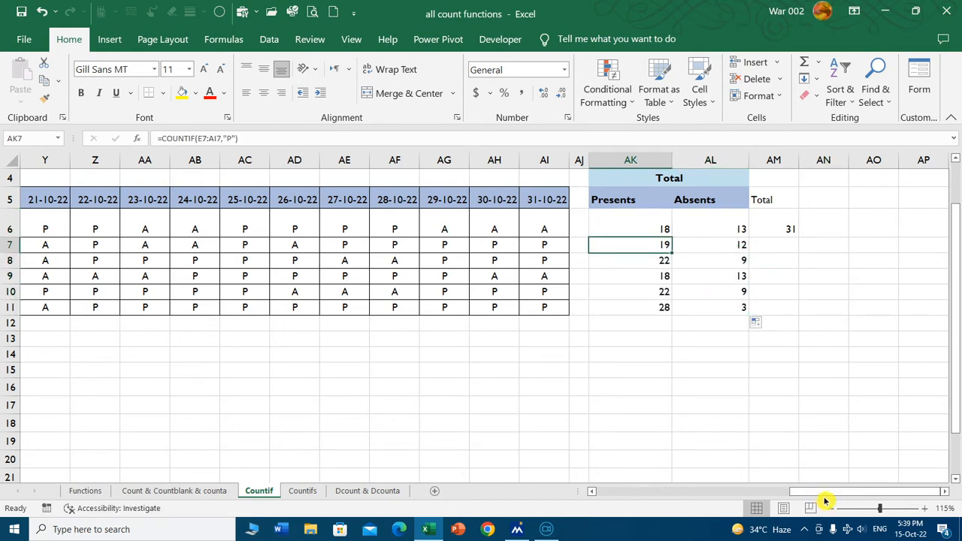
left_click_drag(826, 491, 646, 491)
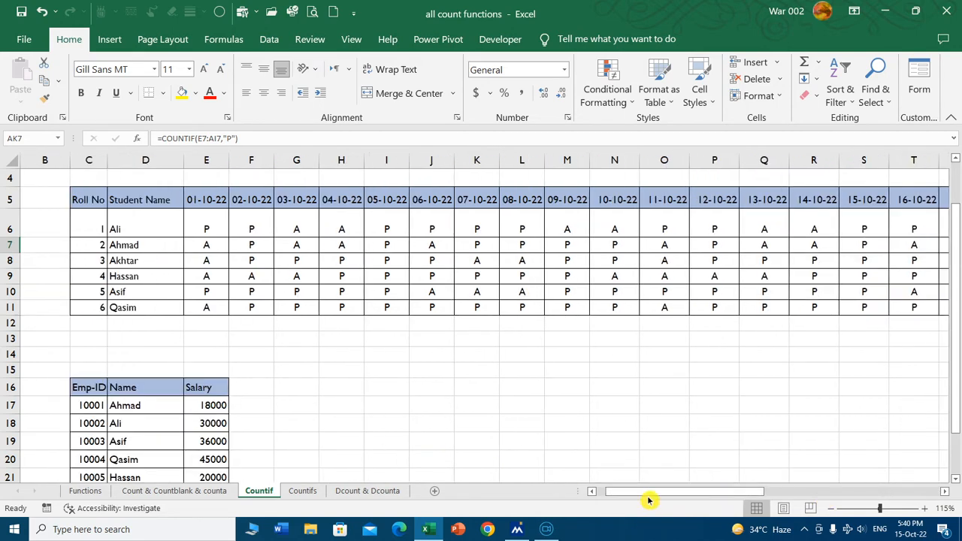
left_click(884, 492)
left_click(944, 492)
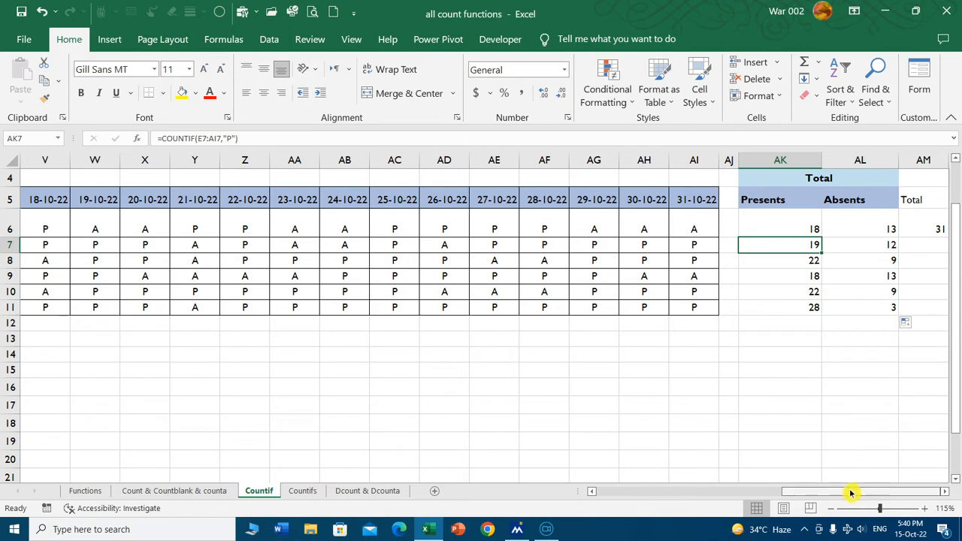
Copy the sum formula in AM6 down to AM11 for the remaining students.
left_click(933, 227)
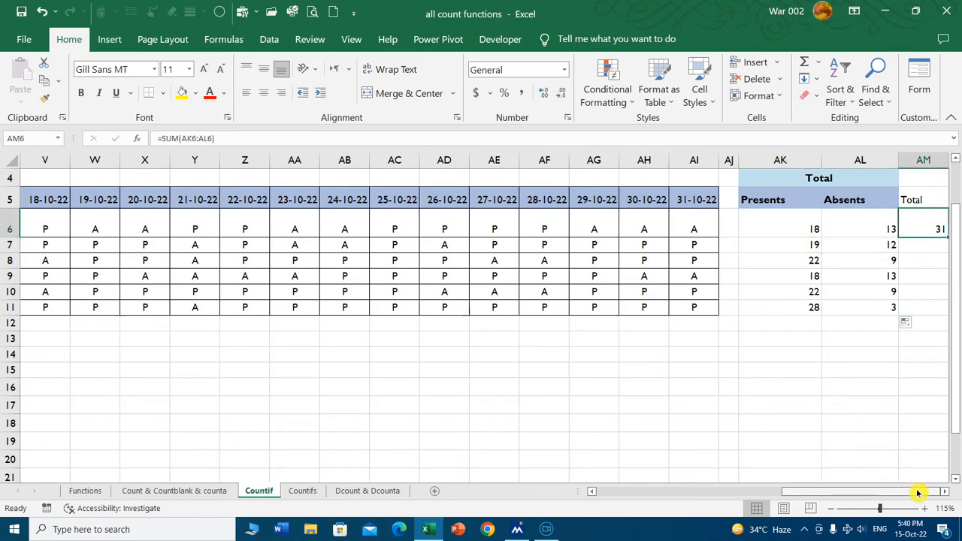
left_click(928, 245)
key("Right")
key("Right")
key("Right")
left_click(787, 229)
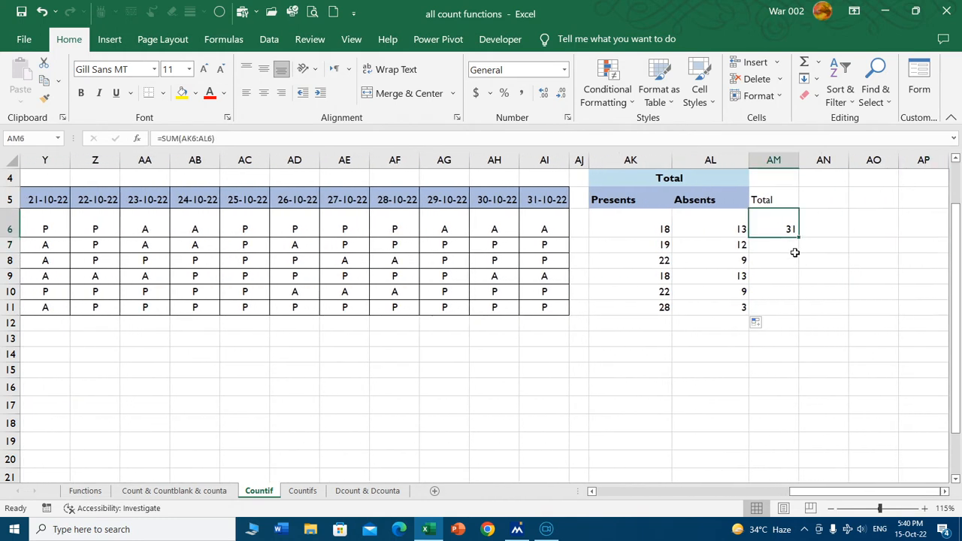
double_click(801, 237)
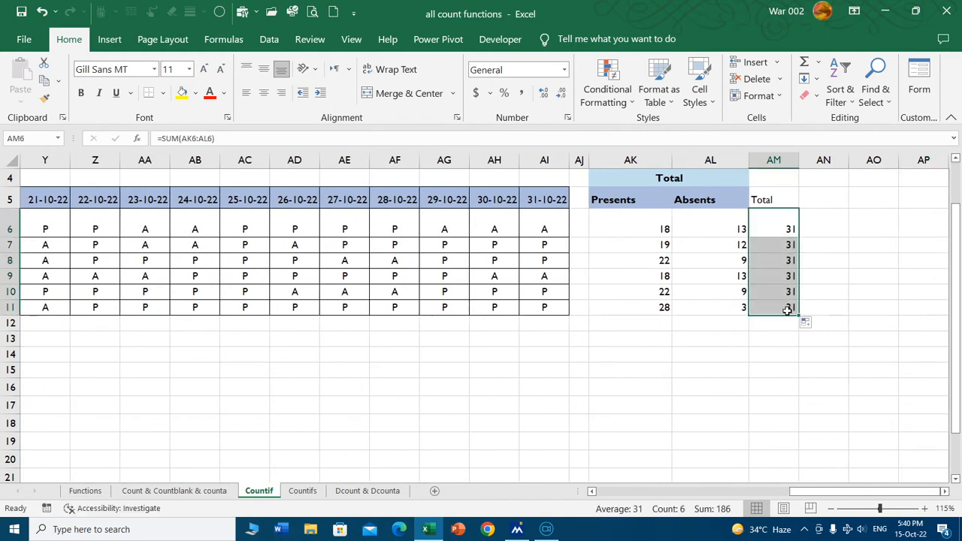
left_click(772, 275)
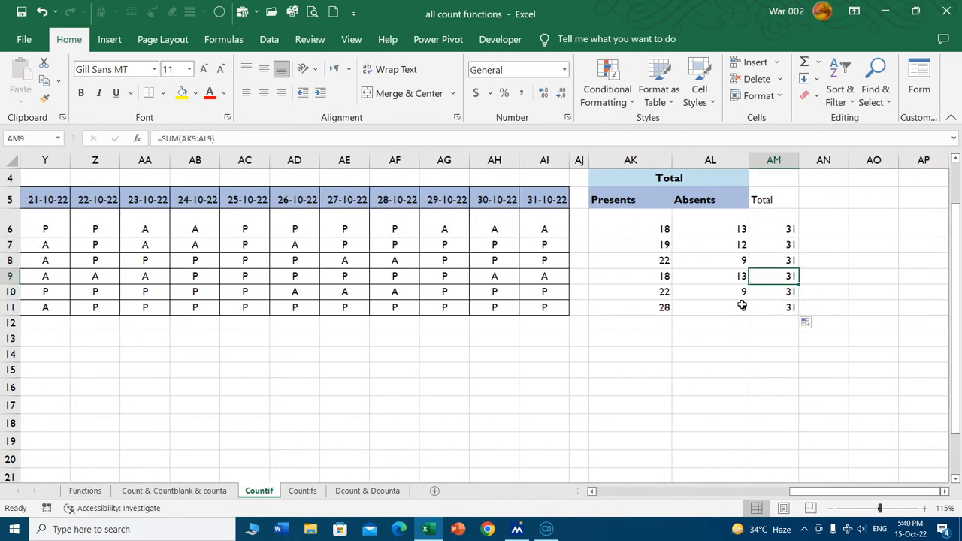
Widen column D at the employee salary table until the label in row 23 fits.
left_click(620, 494)
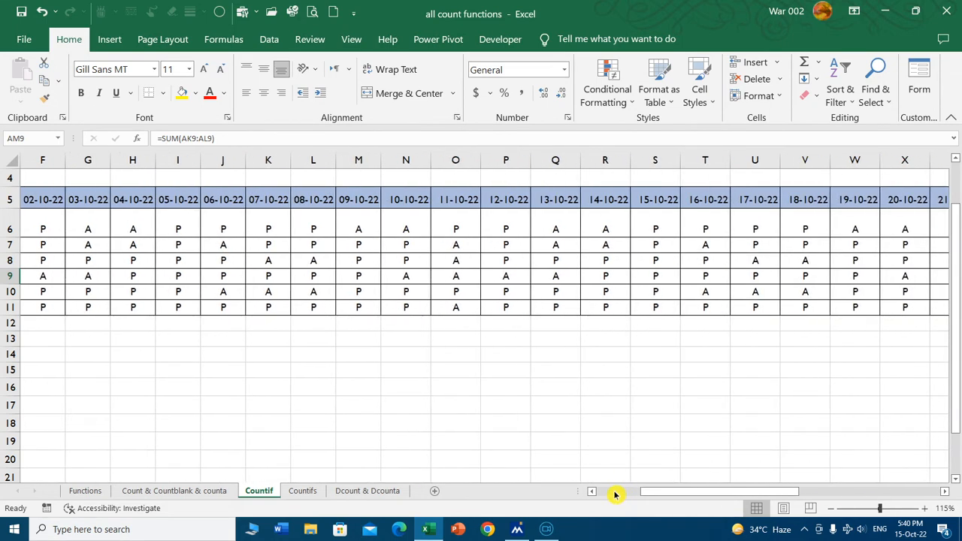
left_click(619, 495)
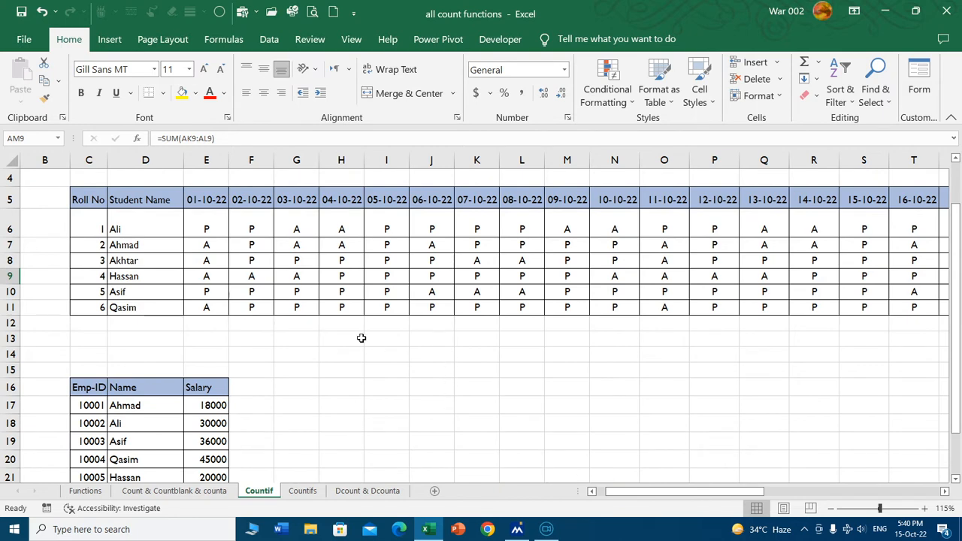
scroll(333, 338, "down", 2)
scroll(333, 338, "down", 1)
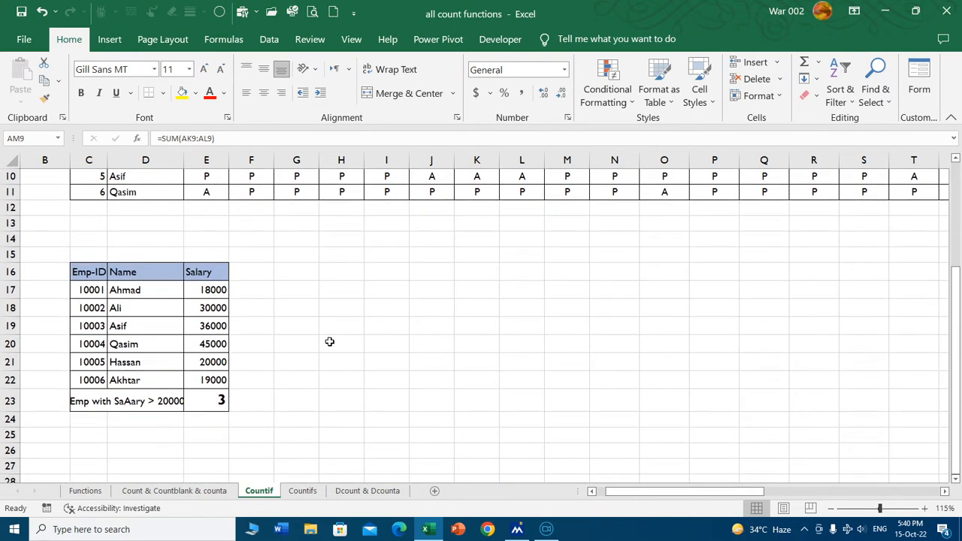
scroll(329, 342, "up", 2, "ctrl")
left_click_drag(626, 494, 610, 495)
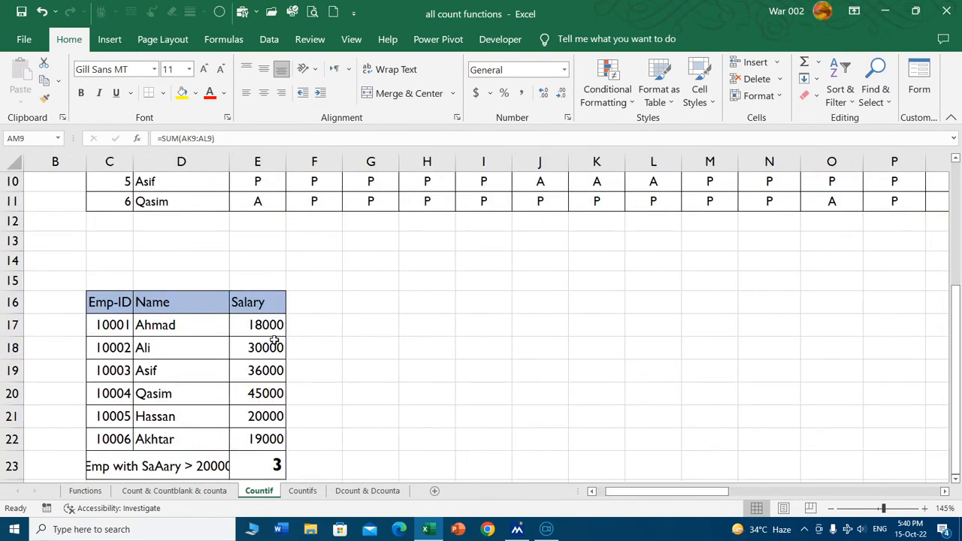
scroll(275, 342, "down", 1)
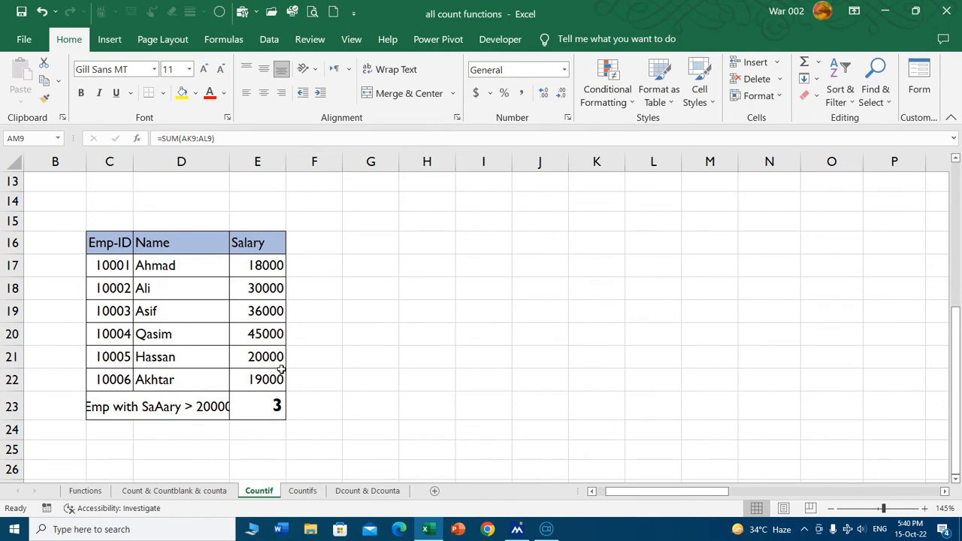
left_click_drag(230, 161, 362, 160)
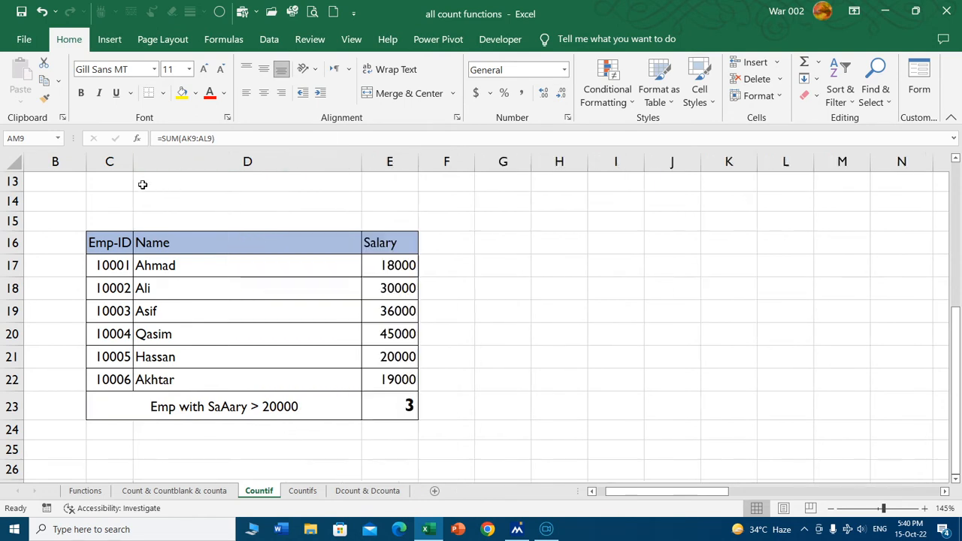
Correct the misspelled label in C23 to "Emp with Salary > 20000".
left_click(225, 407)
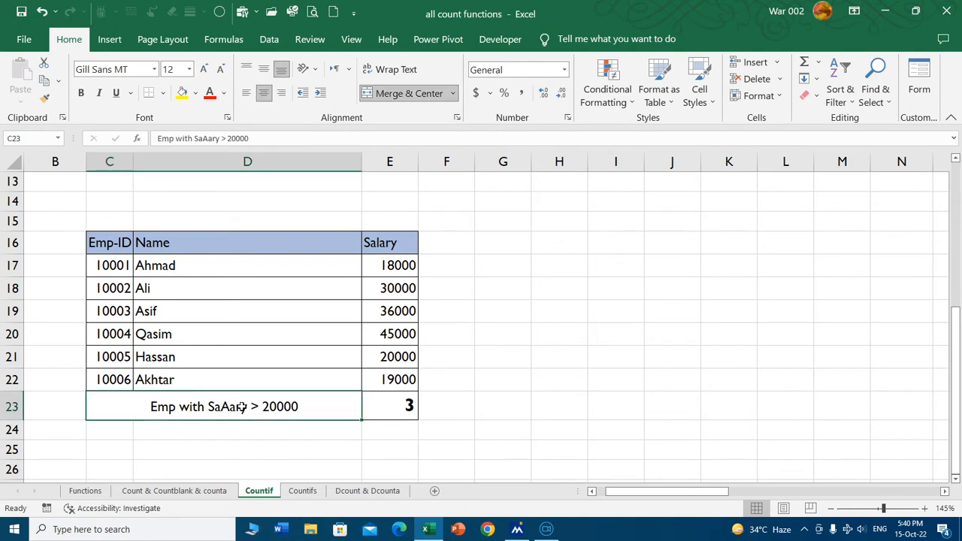
double_click(243, 407)
left_click_drag(238, 406, 248, 406)
key("BackSpace")
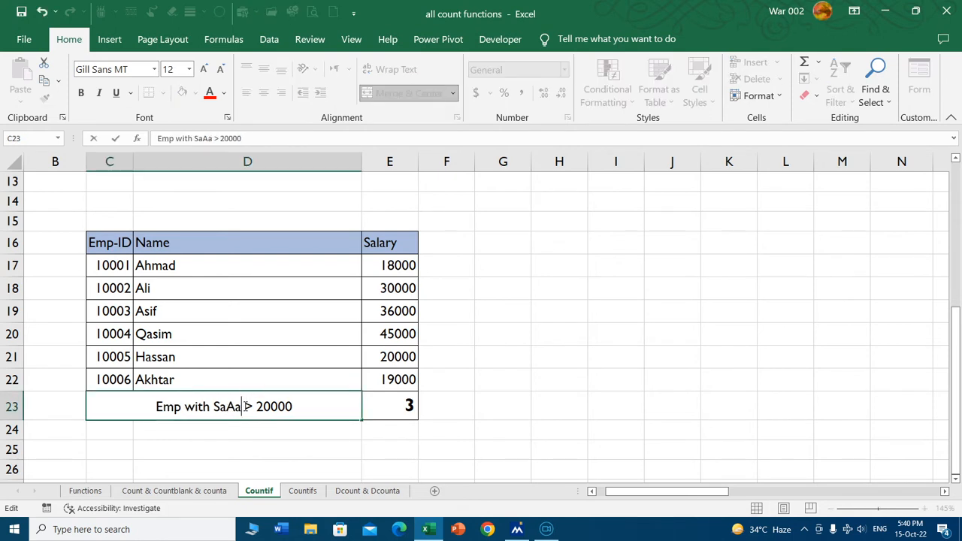
key("BackSpace")
key("BackSpace")
key("BackSpace")
type("alary")
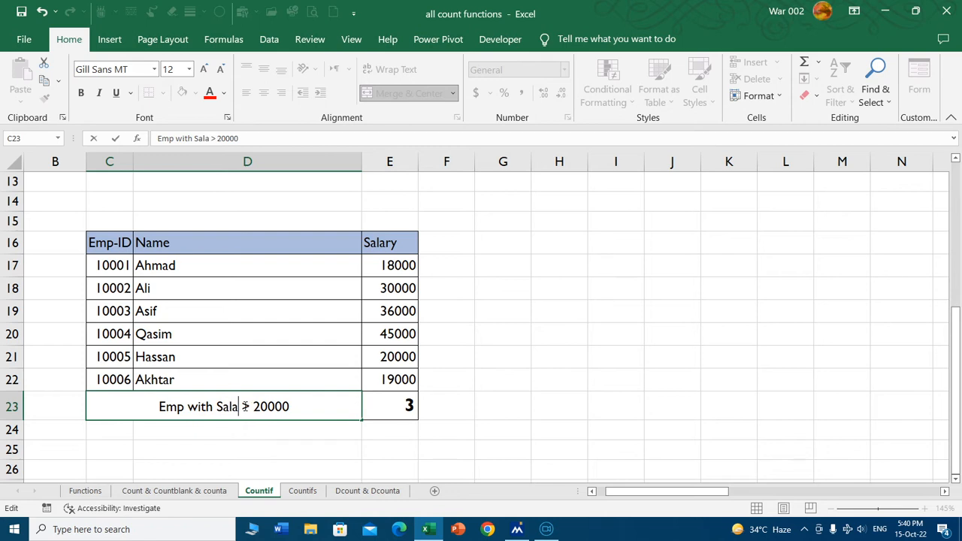
left_click(334, 454)
Replace the formula in E23 with =COUNTIF(E17:E22,">20000") to count employees earning more than 20000.
left_click(390, 407)
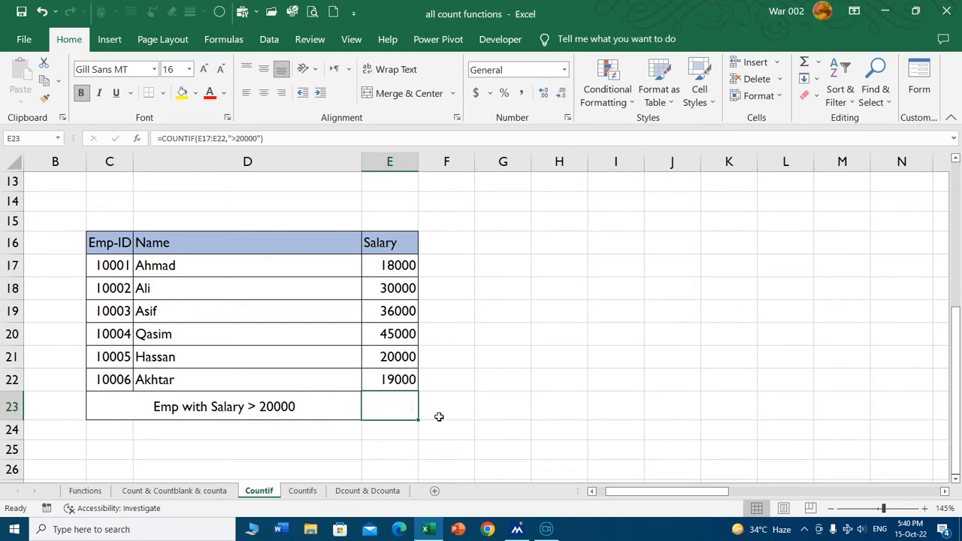
key("Delete")
type("=")
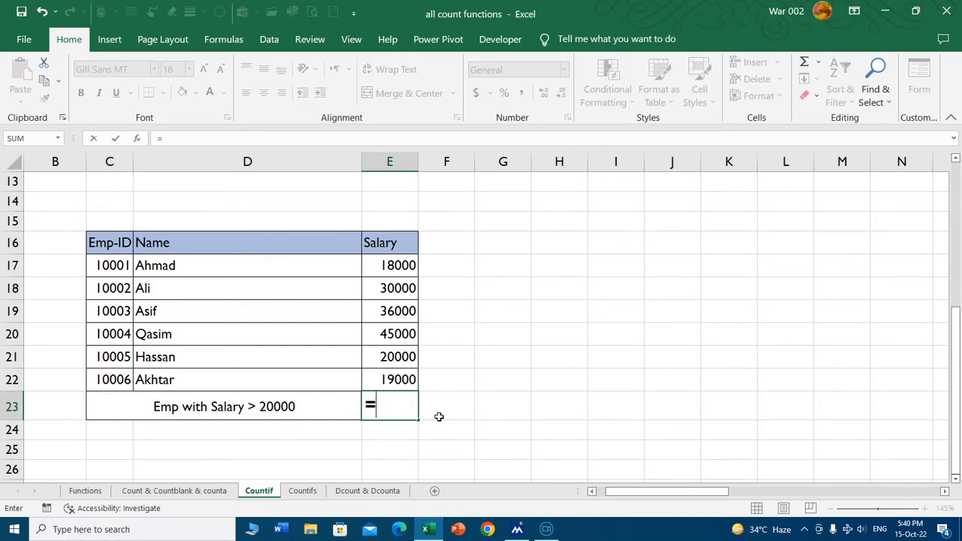
type("countif")
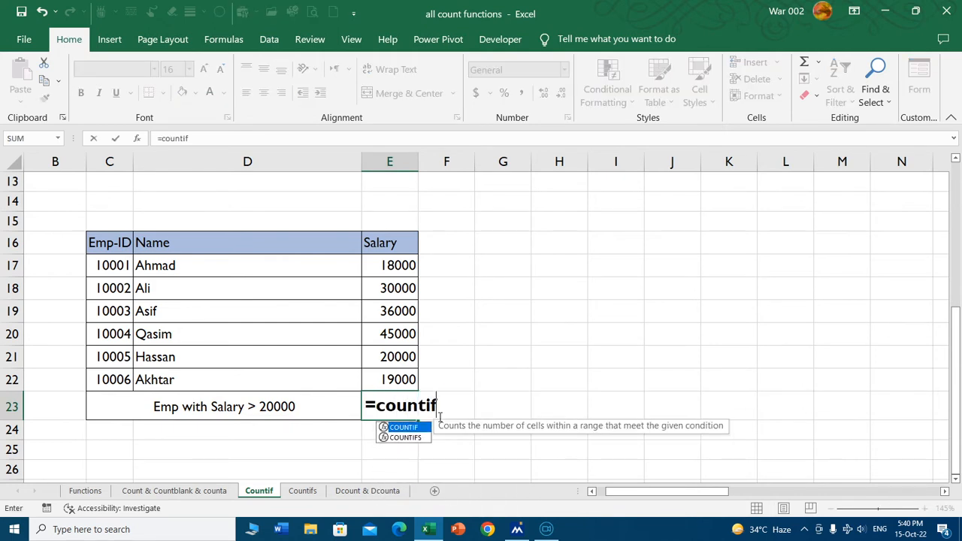
key("Tab")
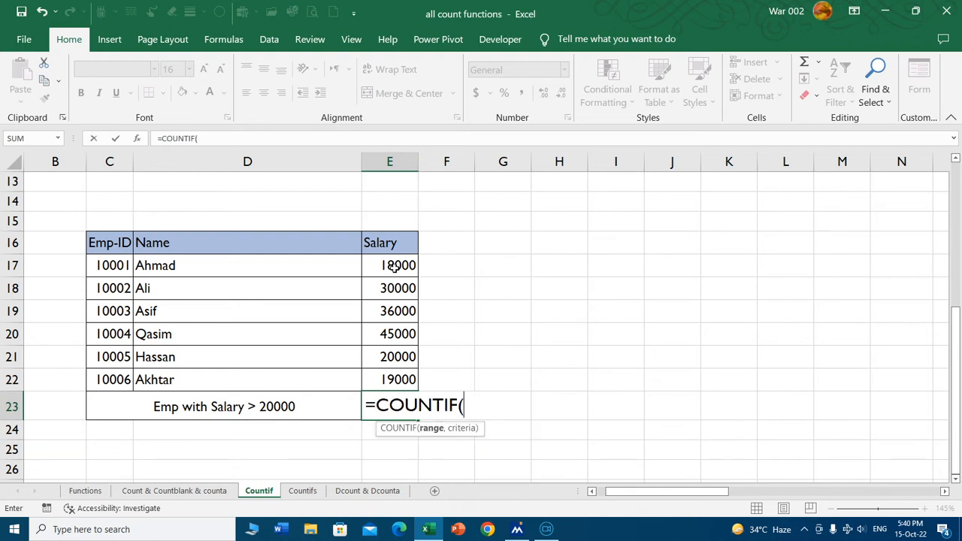
left_click_drag(394, 266, 391, 379)
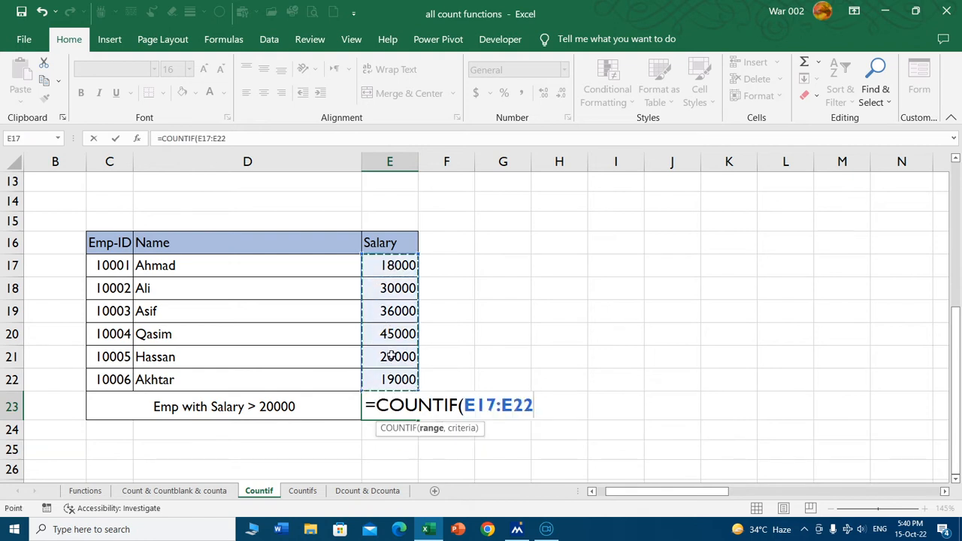
type(",")
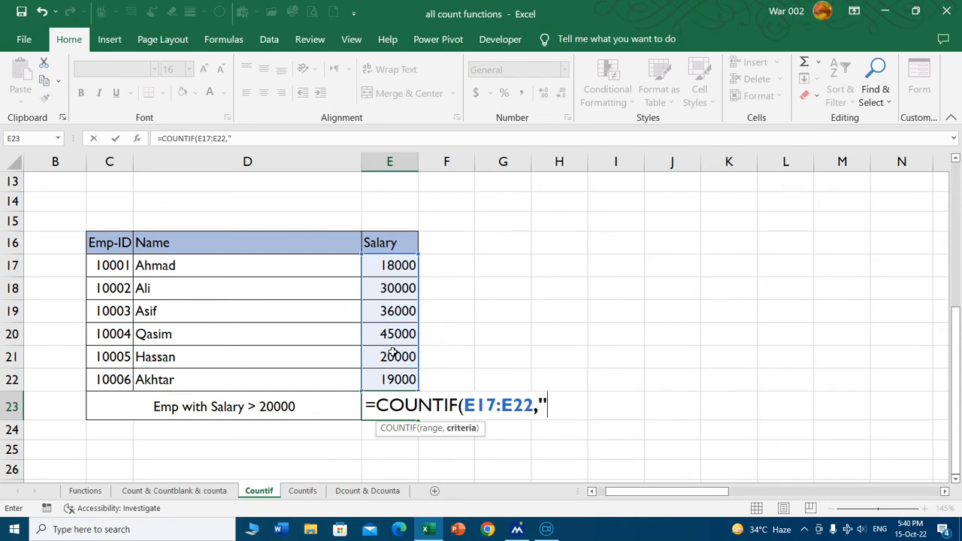
type("\">20000")
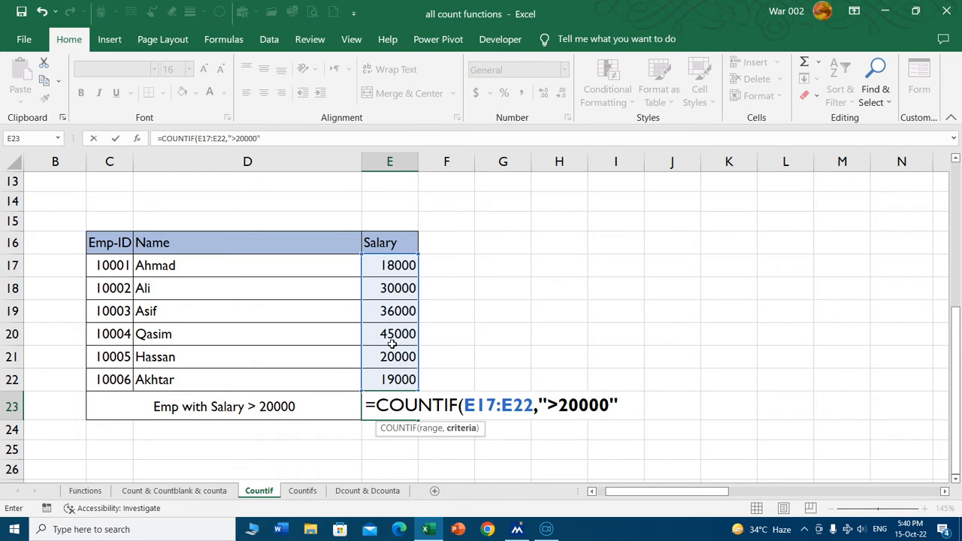
type("\")")
key("Return")
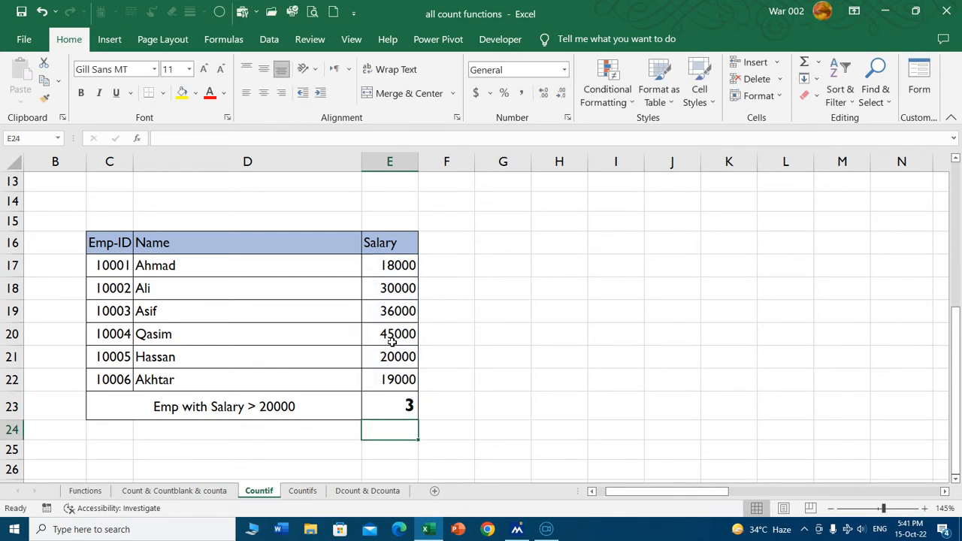
Check the count in E23 against the salaries above 20000 in E18:E20 of the employee table.
left_click(390, 406)
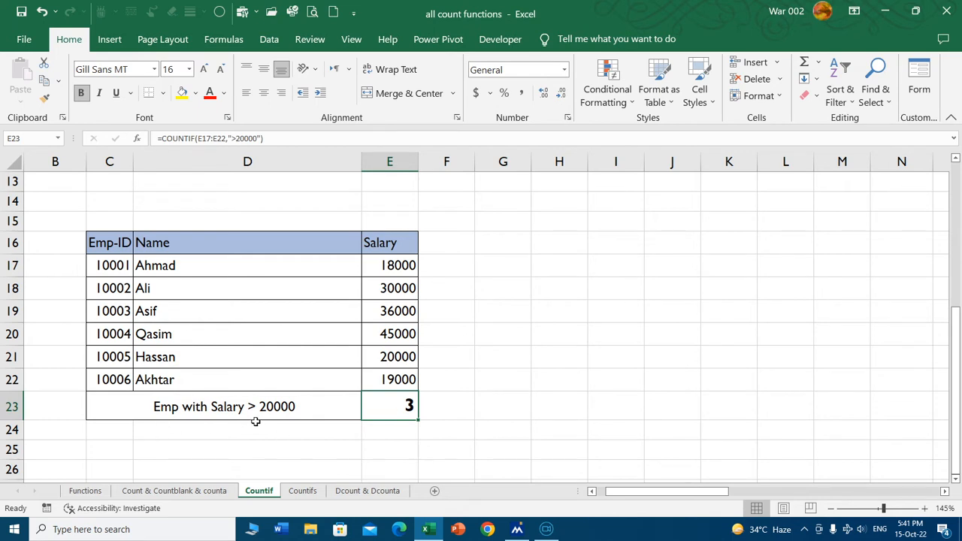
left_click(408, 314)
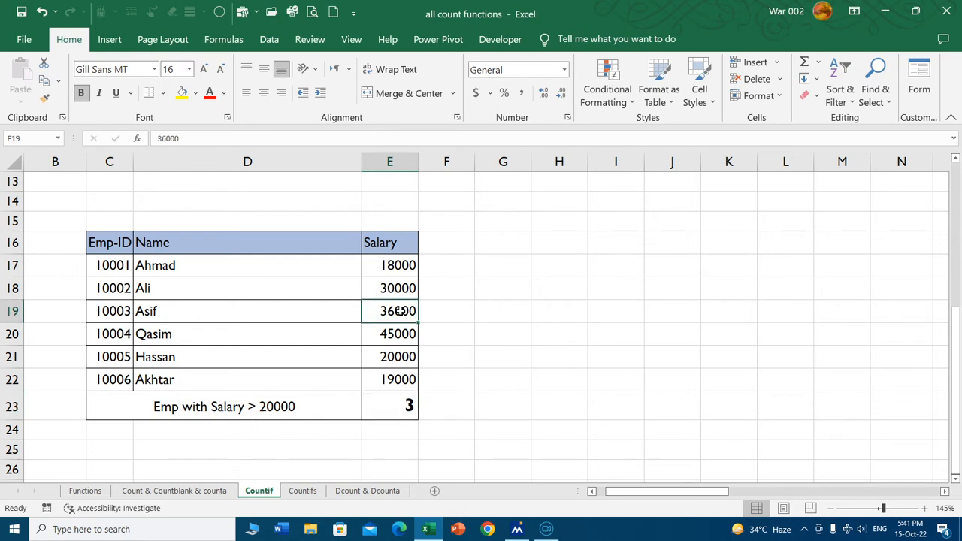
left_click(407, 288, "ctrl")
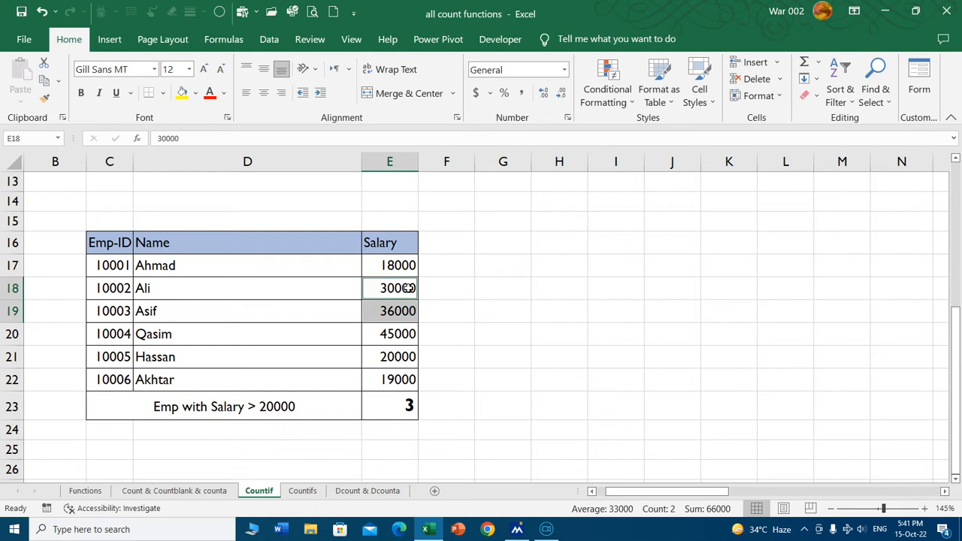
left_click(391, 333, "ctrl")
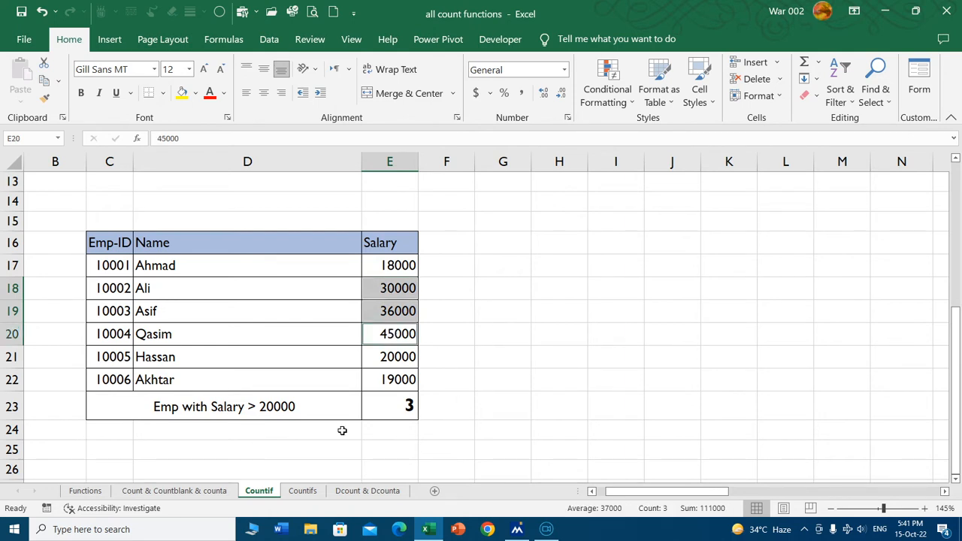
left_click(374, 405)
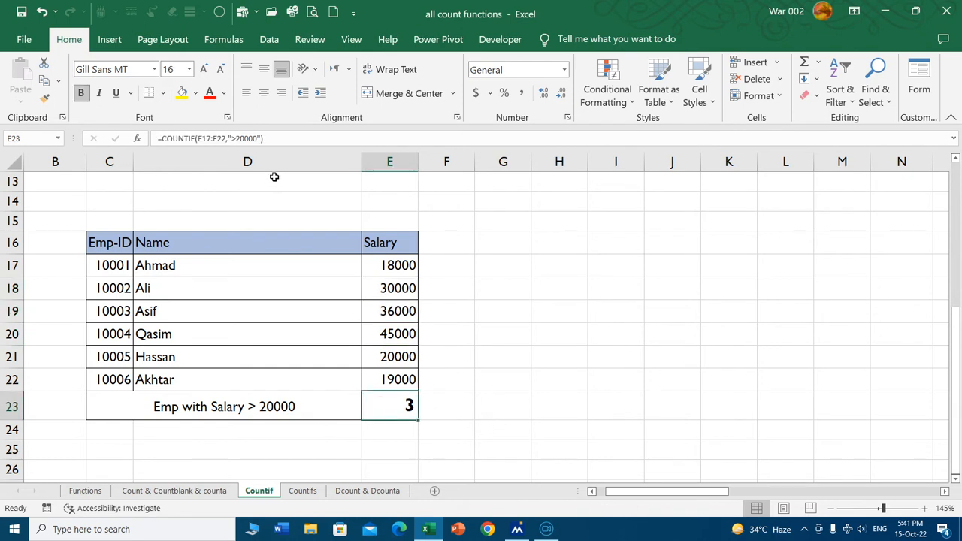
Change the criterion of the COUNTIF formula in E23 to ">=20000" so that salaries equal to 20000 also count.
double_click(401, 405)
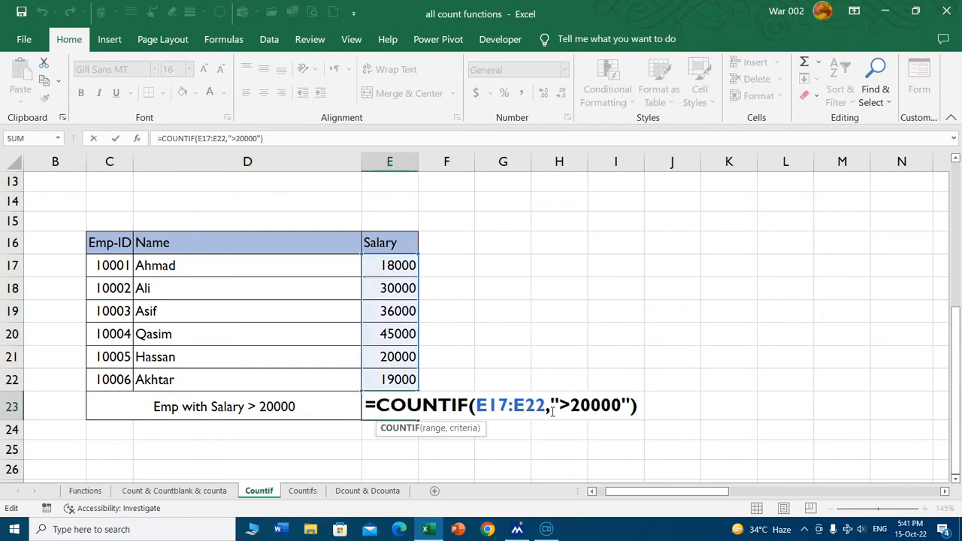
left_click(569, 405)
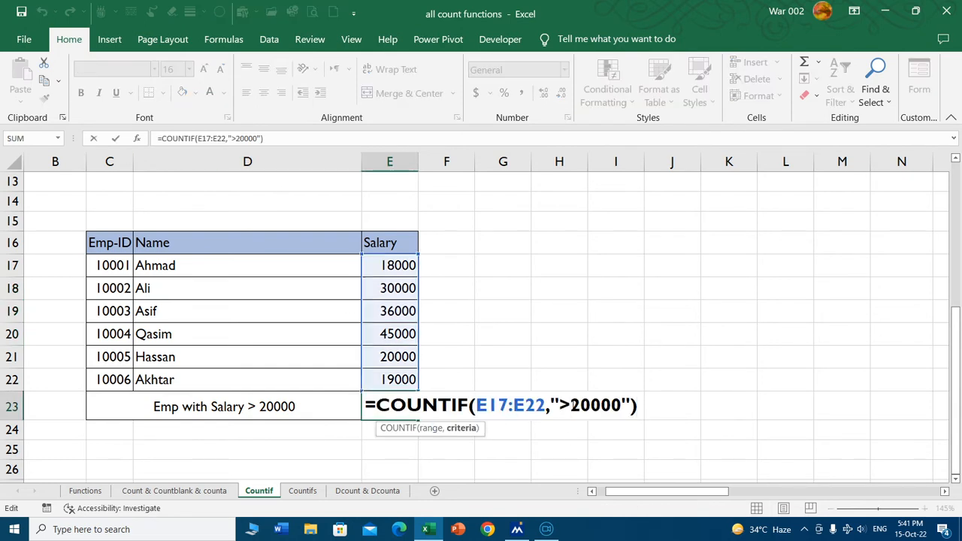
type("=")
key("Return")
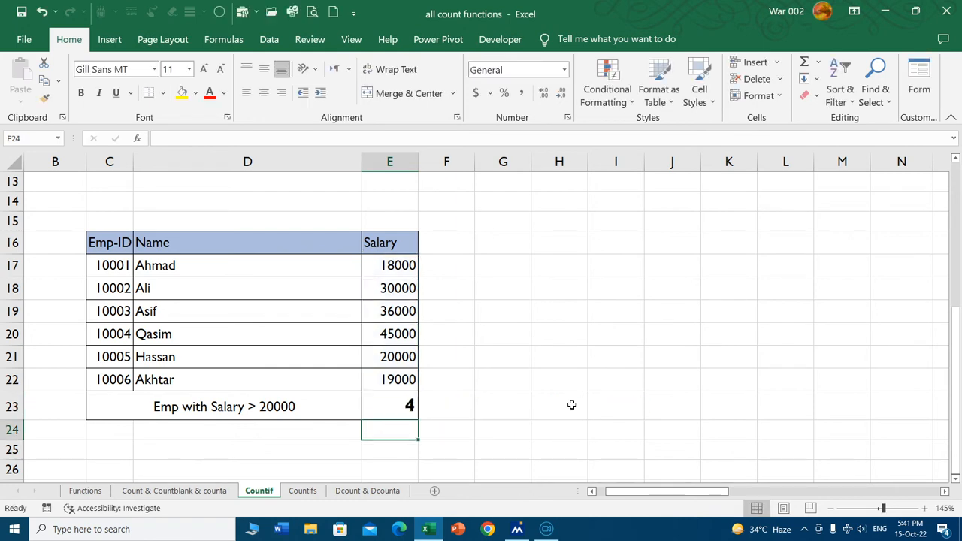
left_click(403, 357)
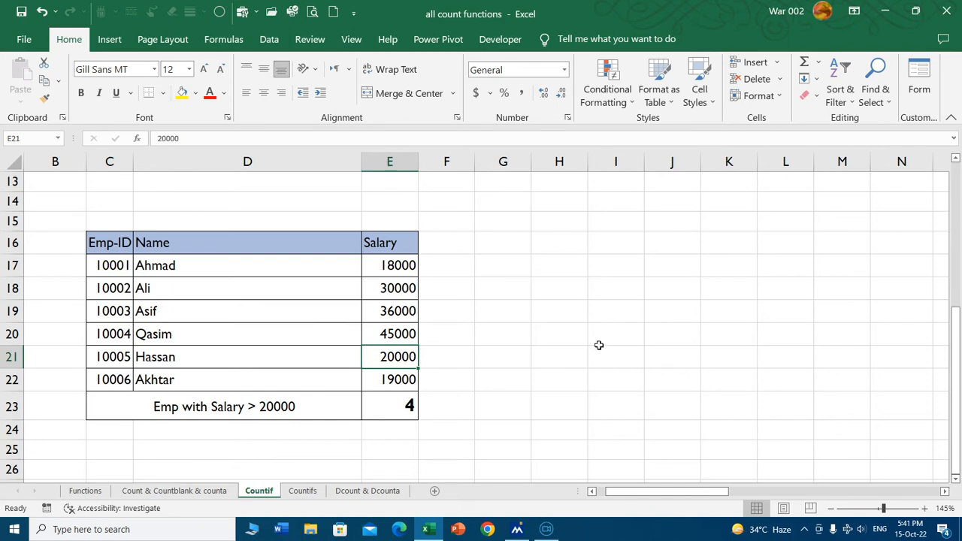
scroll(518, 339, "up", 4)
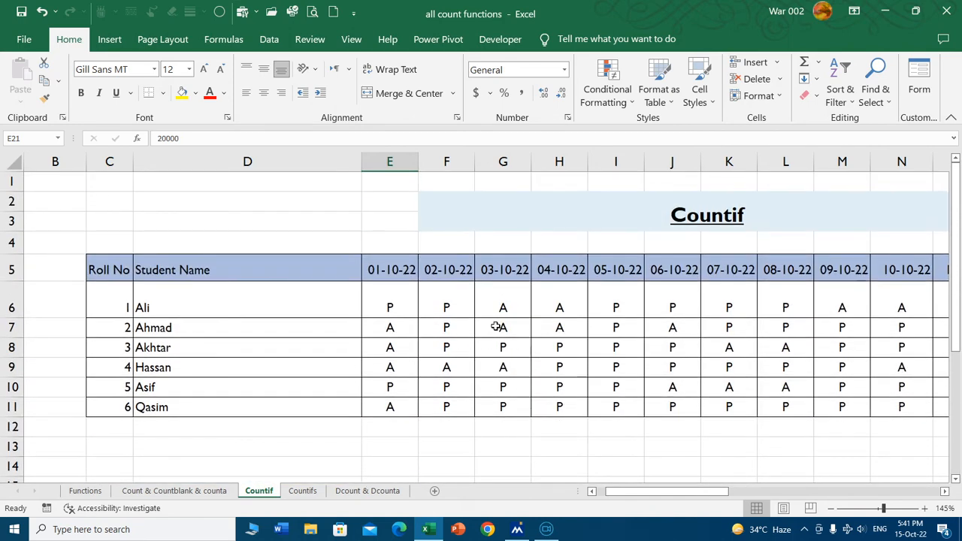
scroll(504, 331, "down", 5)
scroll(537, 317, "down", 1)
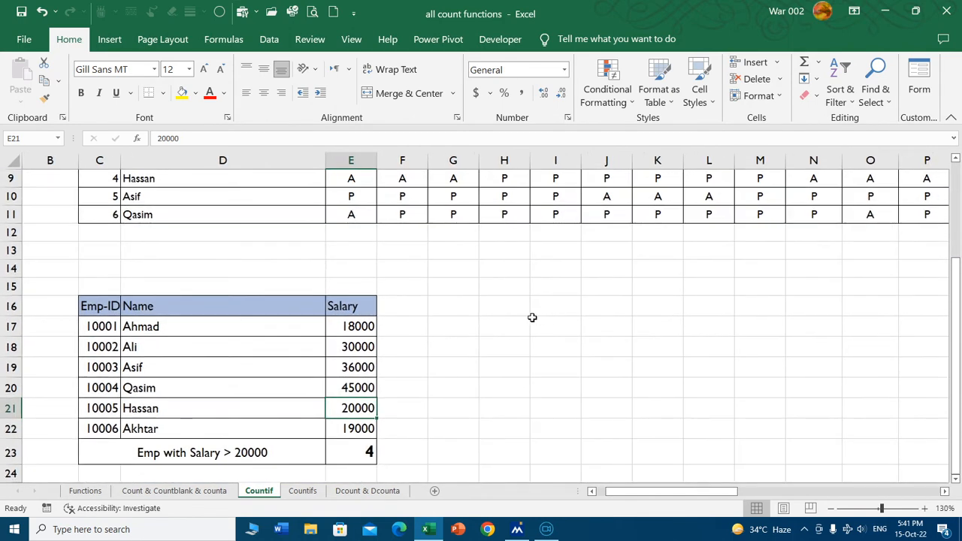
scroll(529, 317, "up", 2)
scroll(526, 322, "up", 3)
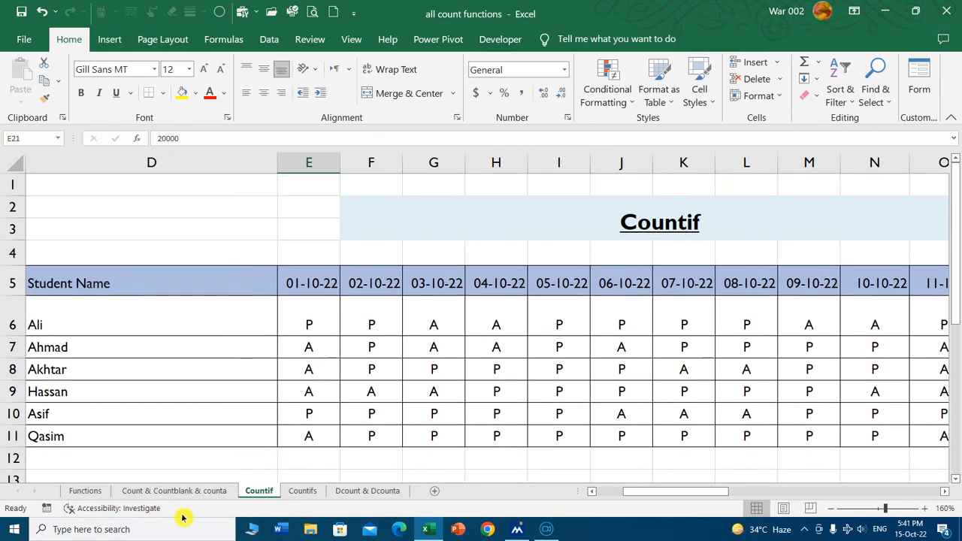
Highlight the COUNTIFS row of the function list on the Functions sheet with yellow fill.
left_click(96, 492)
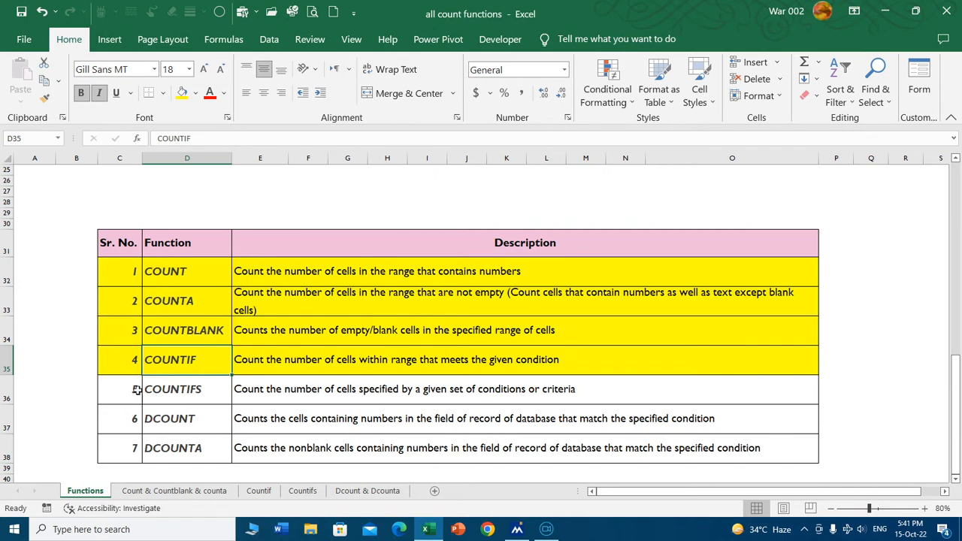
left_click_drag(131, 389, 481, 391)
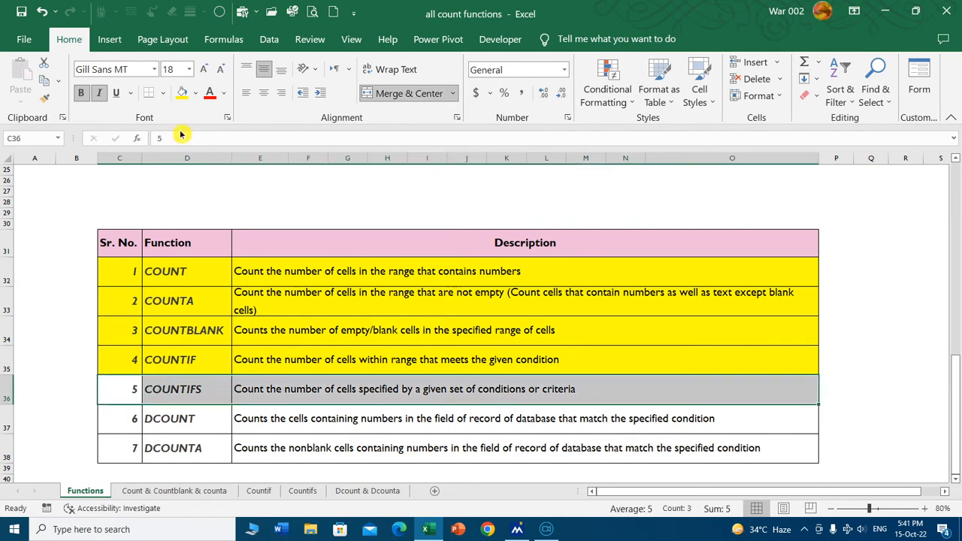
left_click(183, 95)
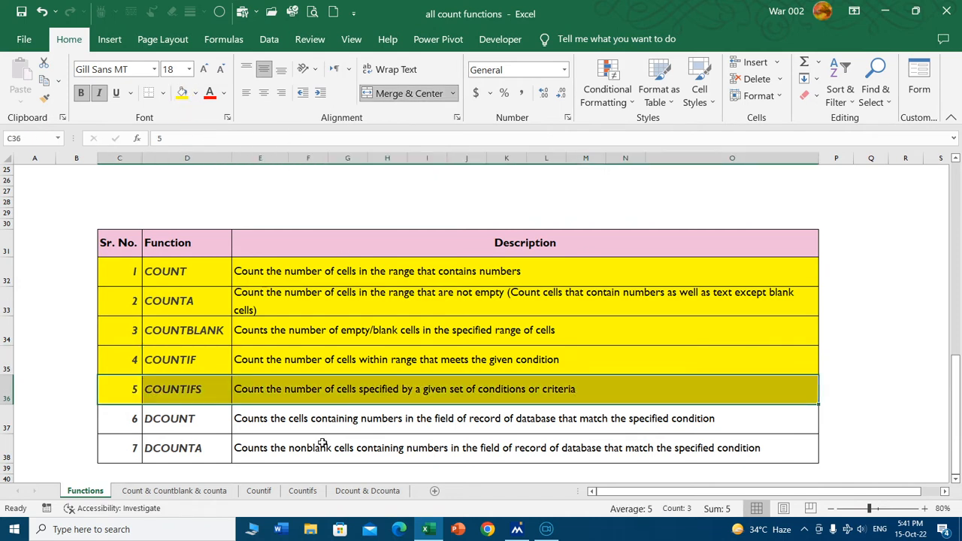
left_click(208, 359)
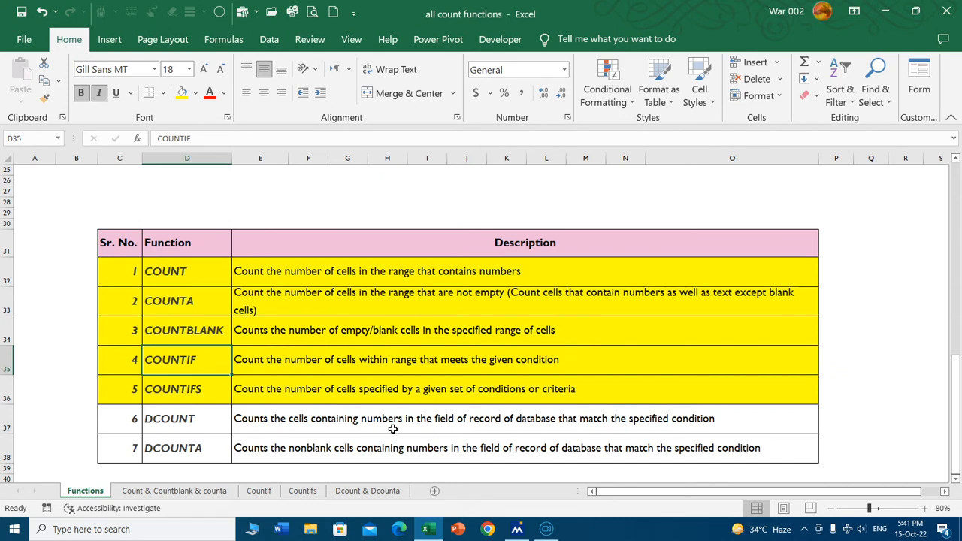
left_click(213, 385)
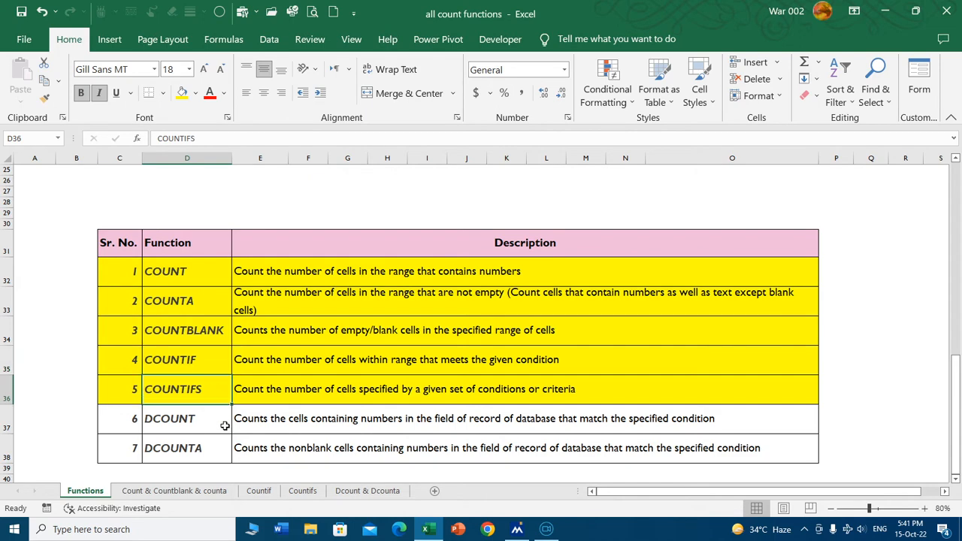
Examine the criteria ranges of the existing COUNTIFS formula under Qty Sold in K6 on the Countifs sheet.
left_click(305, 492)
scroll(510, 307, "up", 1, "ctrl")
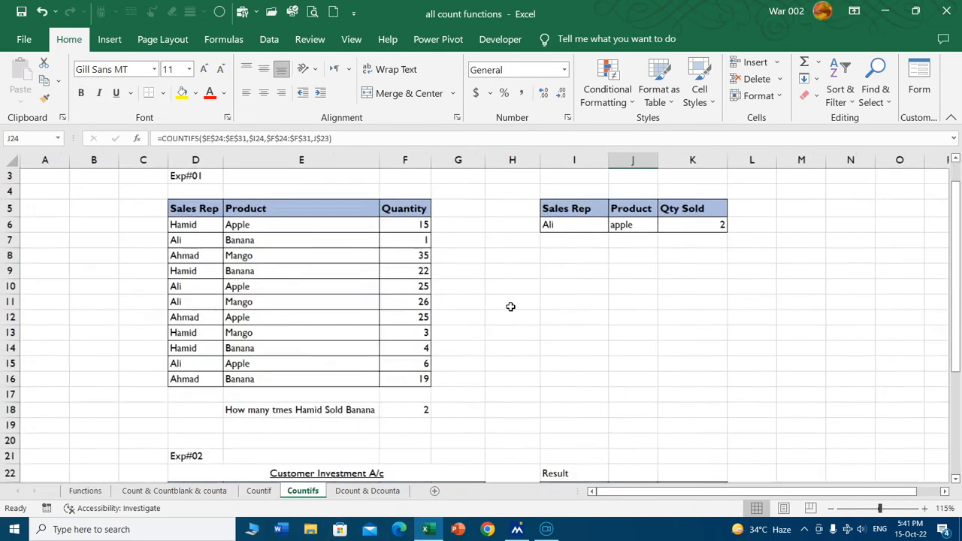
scroll(584, 335, "up", 1)
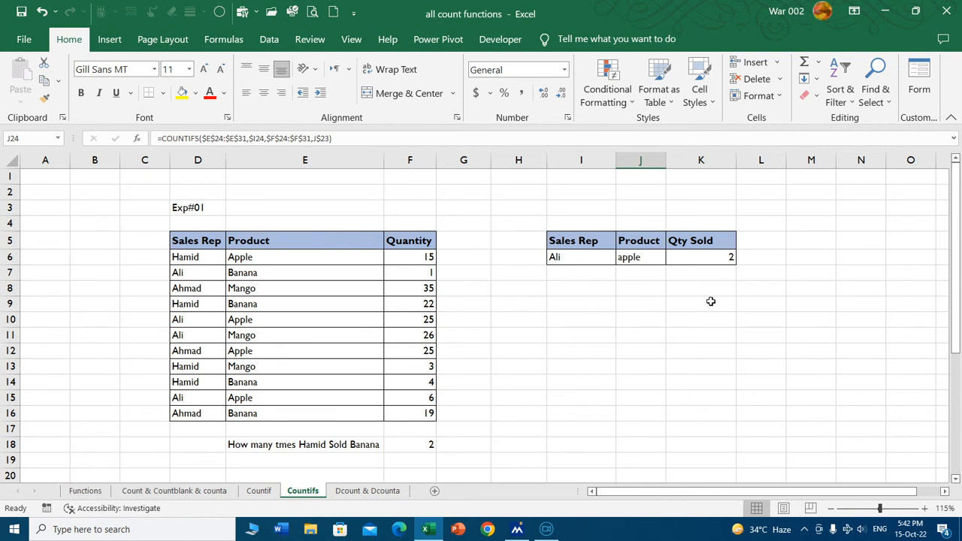
left_click(726, 259)
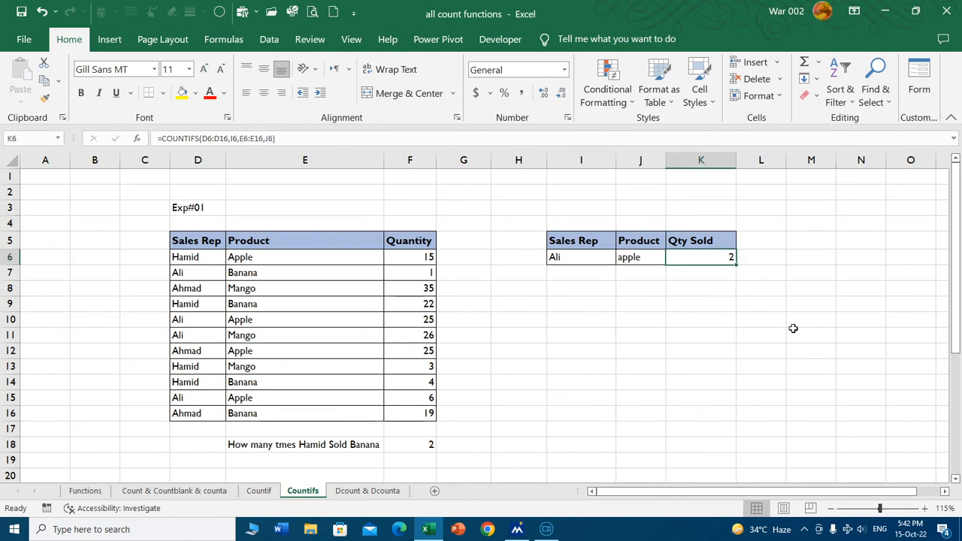
double_click(726, 256)
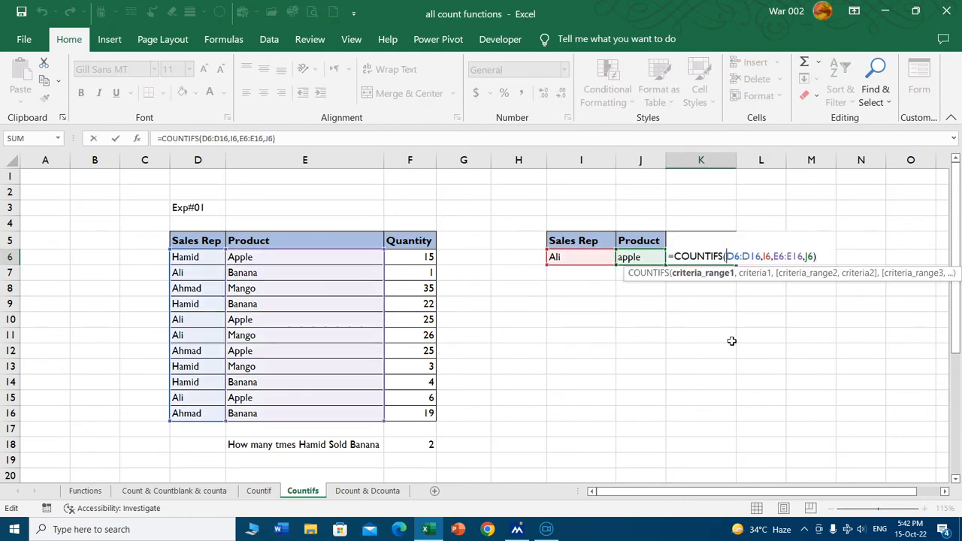
left_click(705, 273)
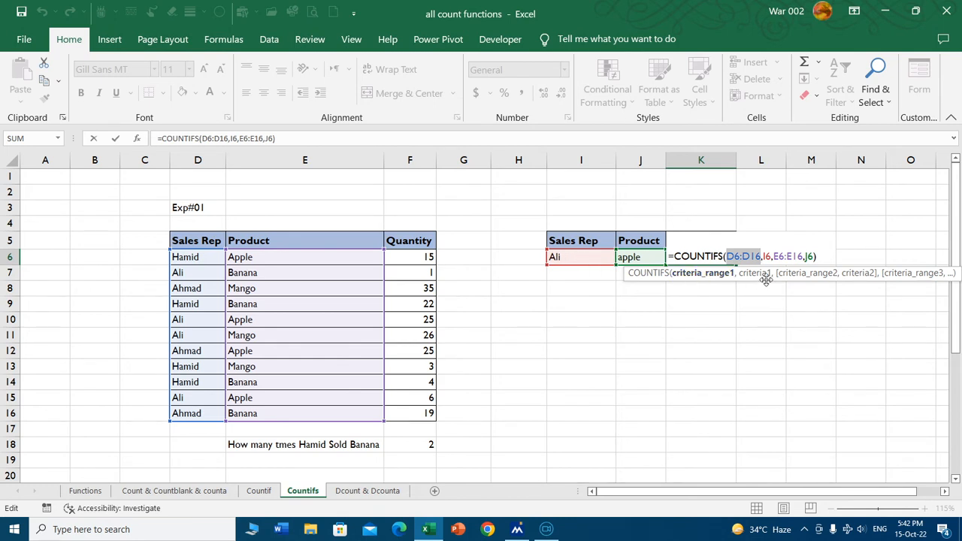
left_click(816, 275)
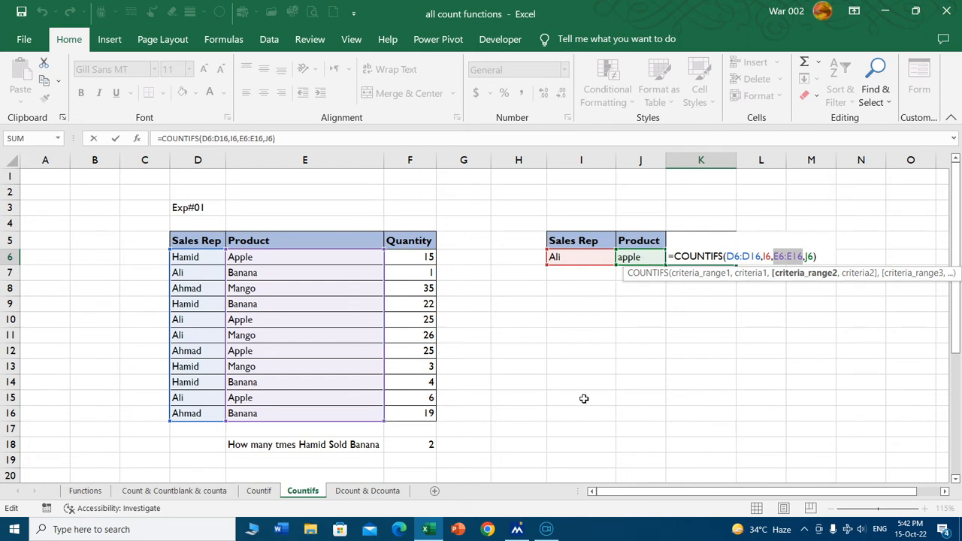
key("ctrl+Return")
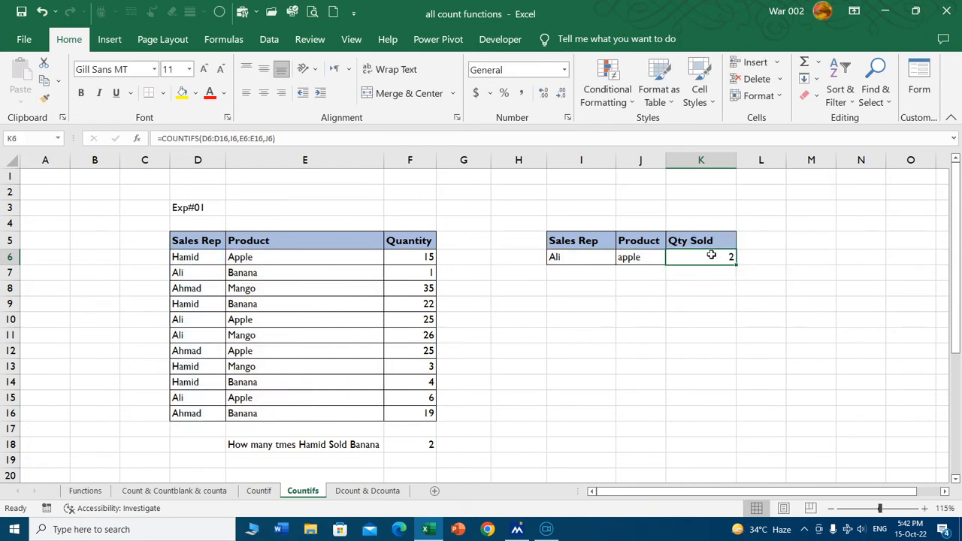
Clear the existing Qty Sold formula from K6.
key("Delete")
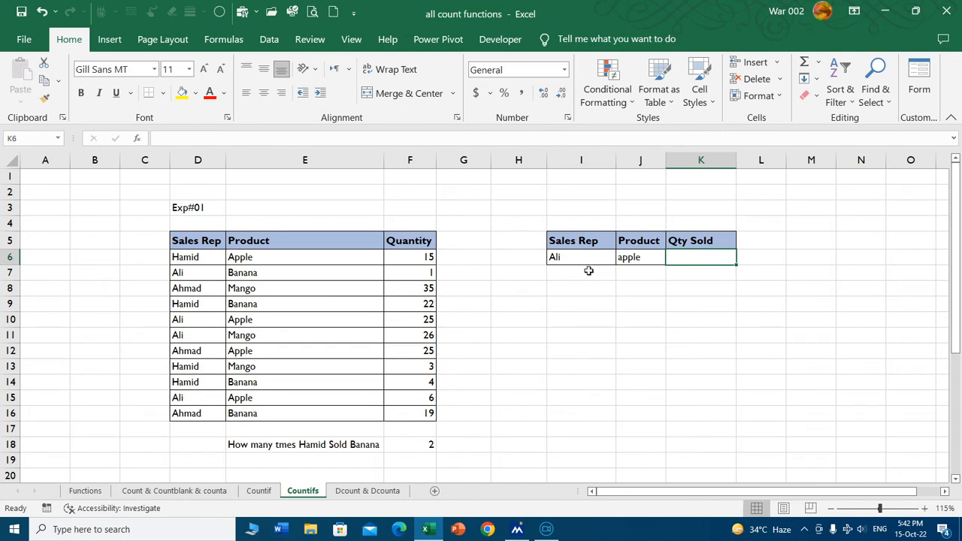
left_click(584, 247)
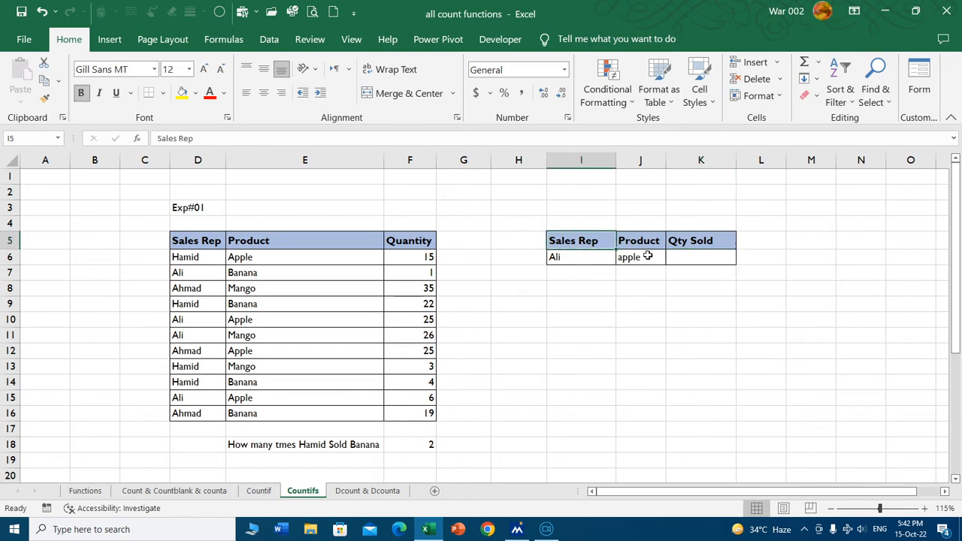
left_click(638, 243)
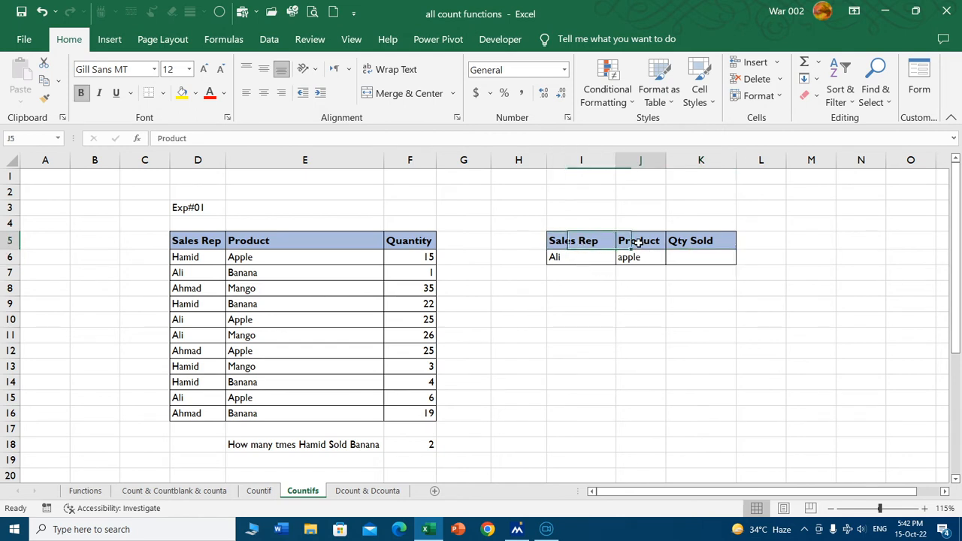
Begin a COUNTIFS formula in K6 with D6:D16 as the first criteria range and the sales rep in I6 as its criterion.
left_click(706, 258)
type("=")
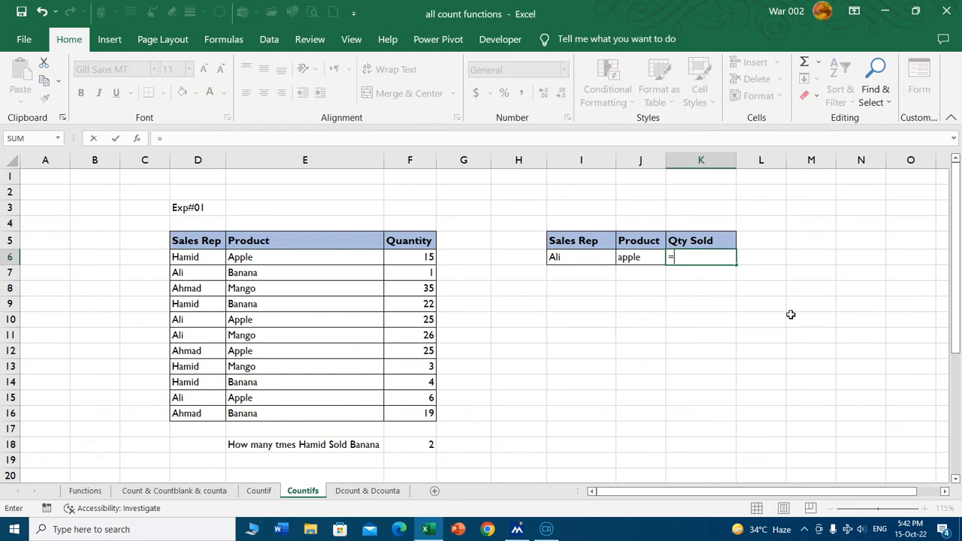
type("countif")
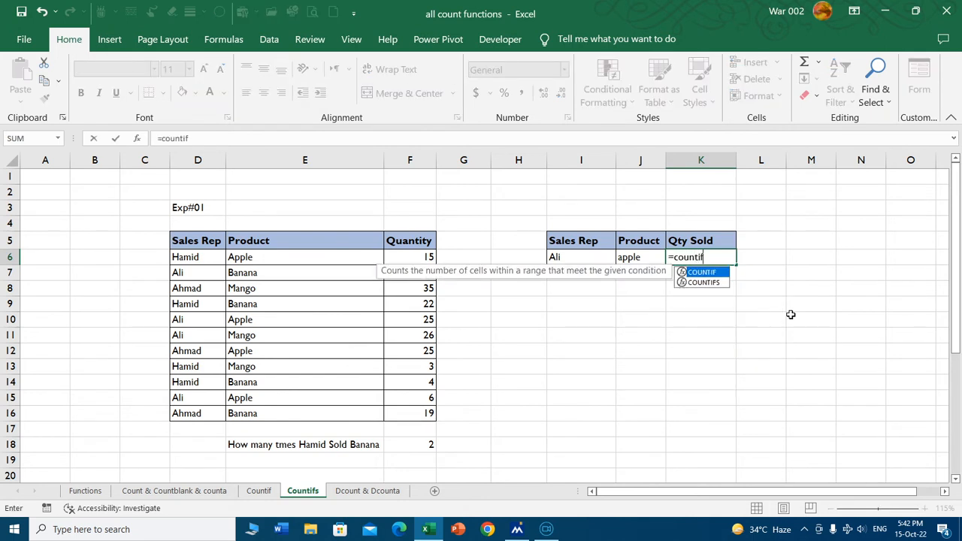
type("s")
key("Tab")
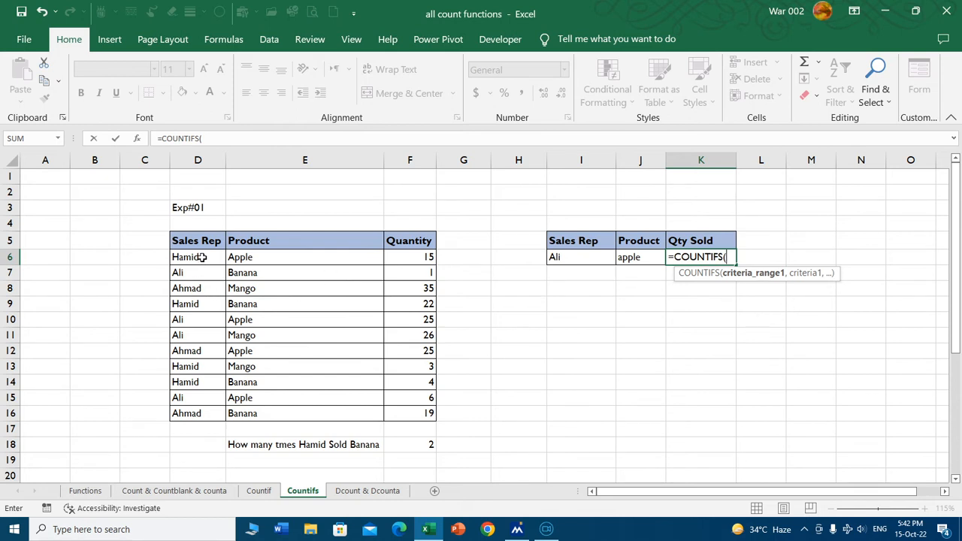
left_click_drag(201, 257, 193, 413)
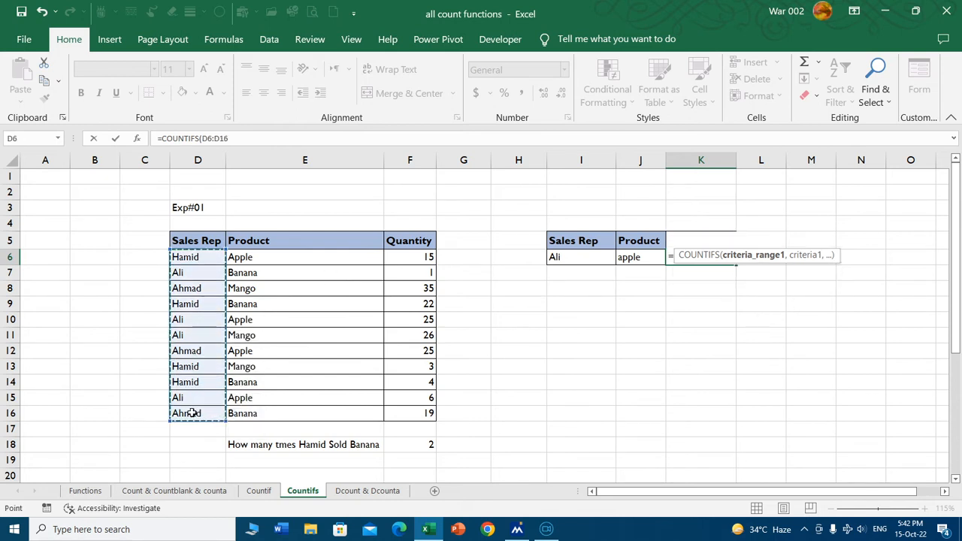
type(",")
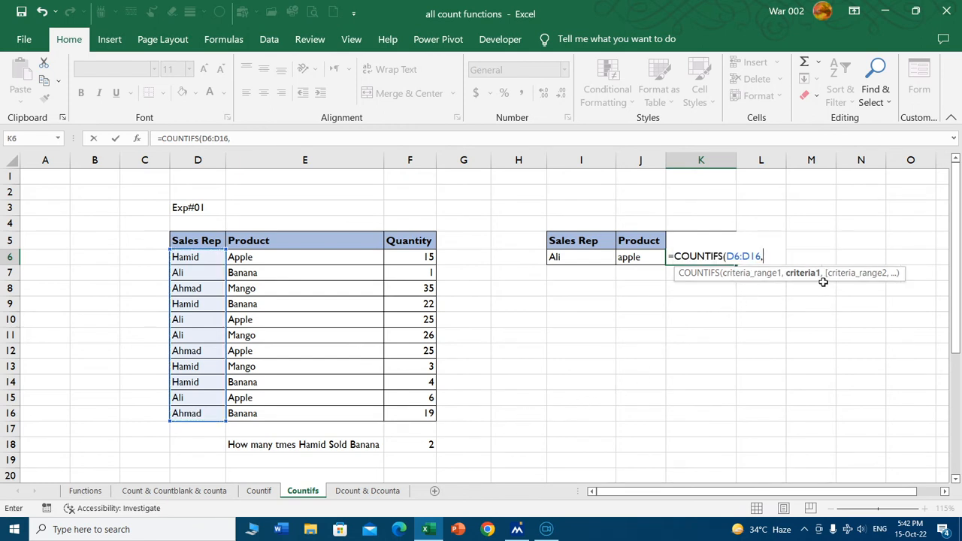
left_click(577, 260)
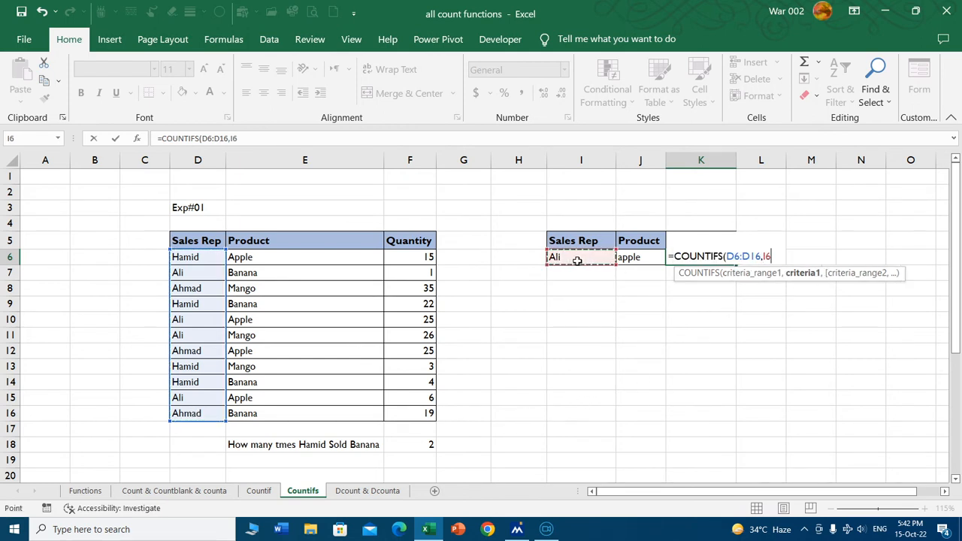
type(",")
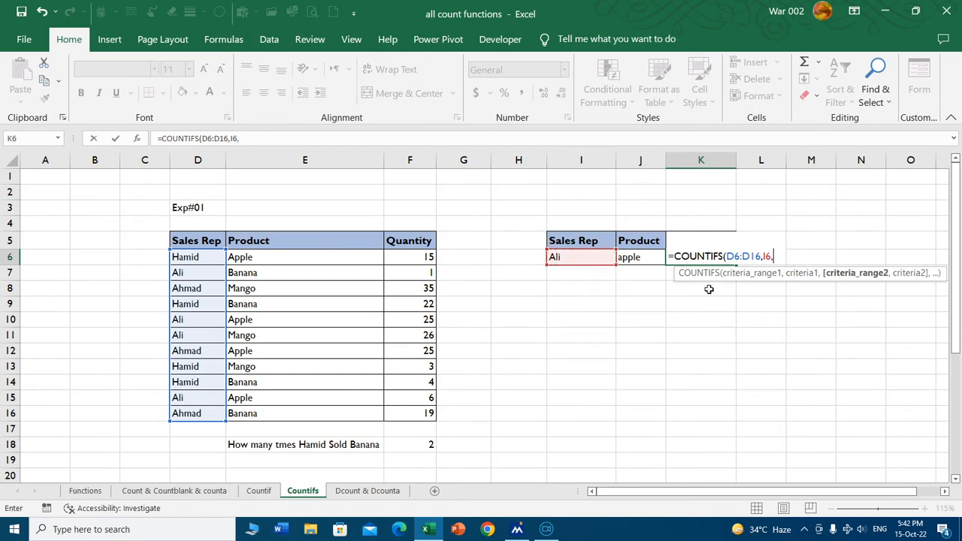
Complete the COUNTIFS formula with E6:E16 as the second criteria range and the product in J6 as its criterion.
left_click_drag(283, 259, 278, 421)
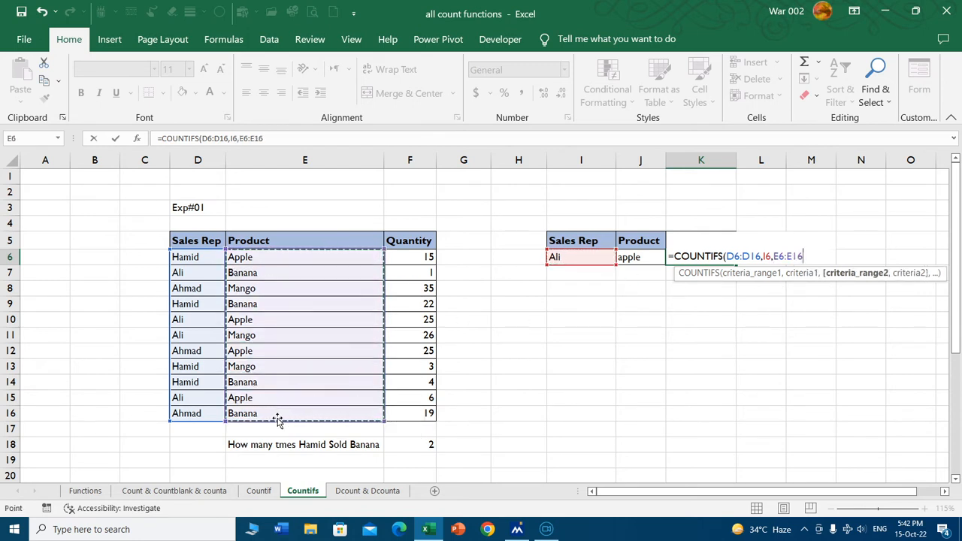
type(",")
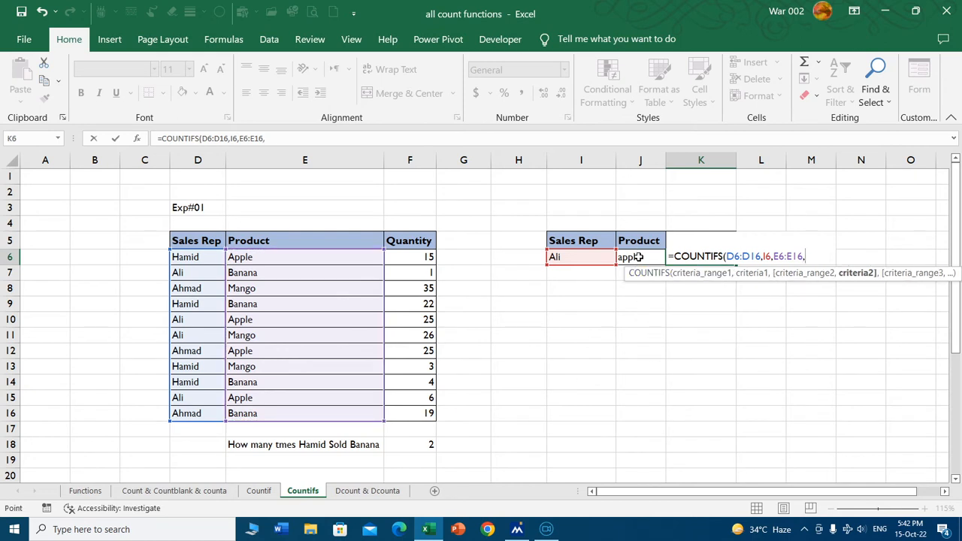
left_click(637, 257)
type(")")
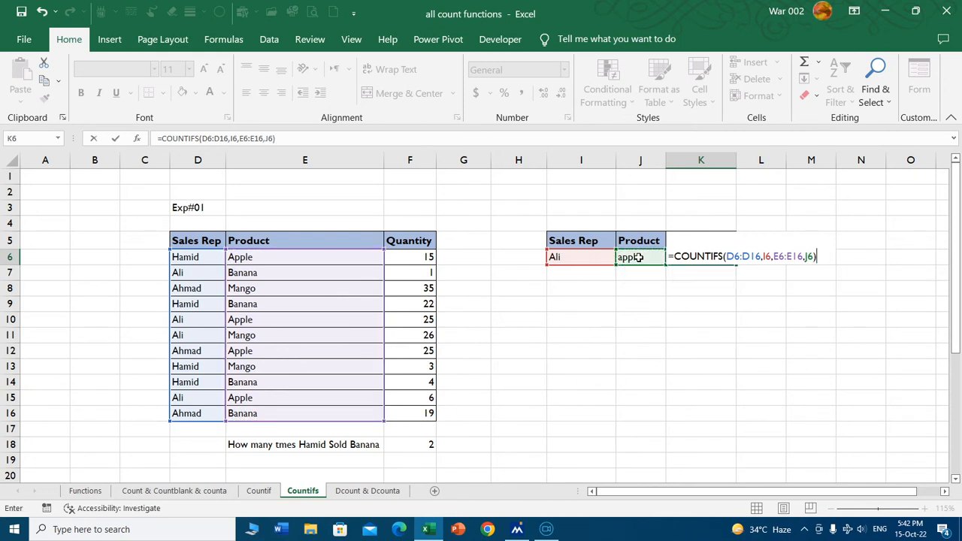
key("Return")
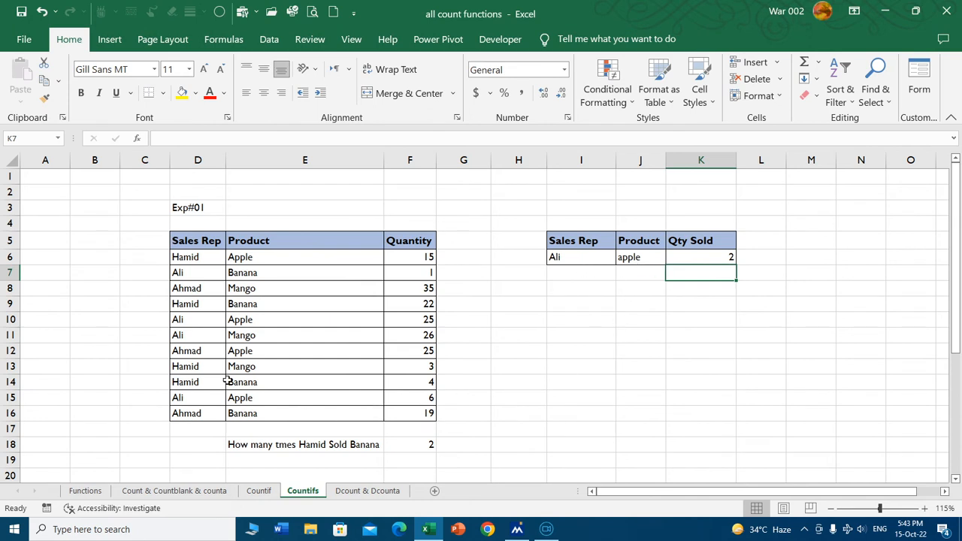
Highlight the two sales matching the chosen rep and apple, D10:F10 and D15:F15, with yellow fill.
left_click_drag(183, 318, 409, 321)
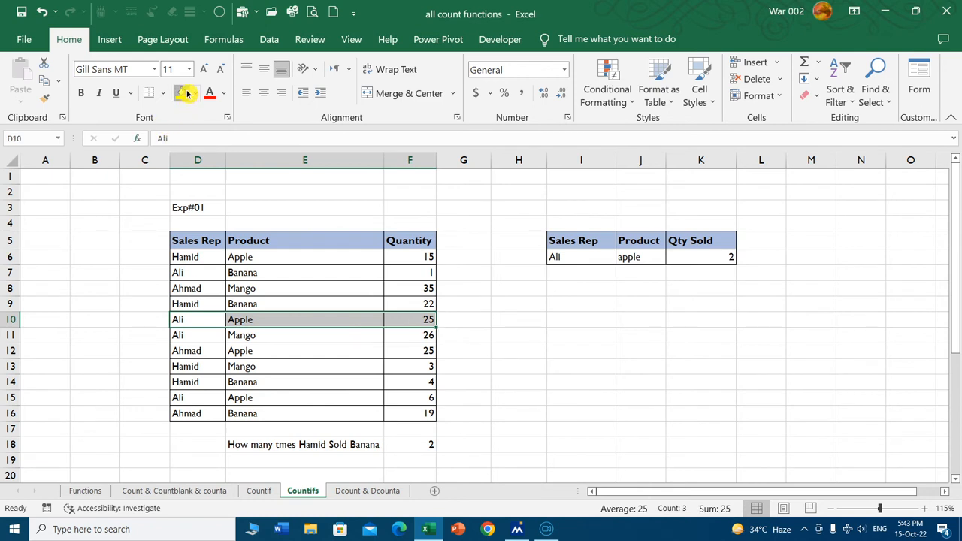
left_click(183, 93)
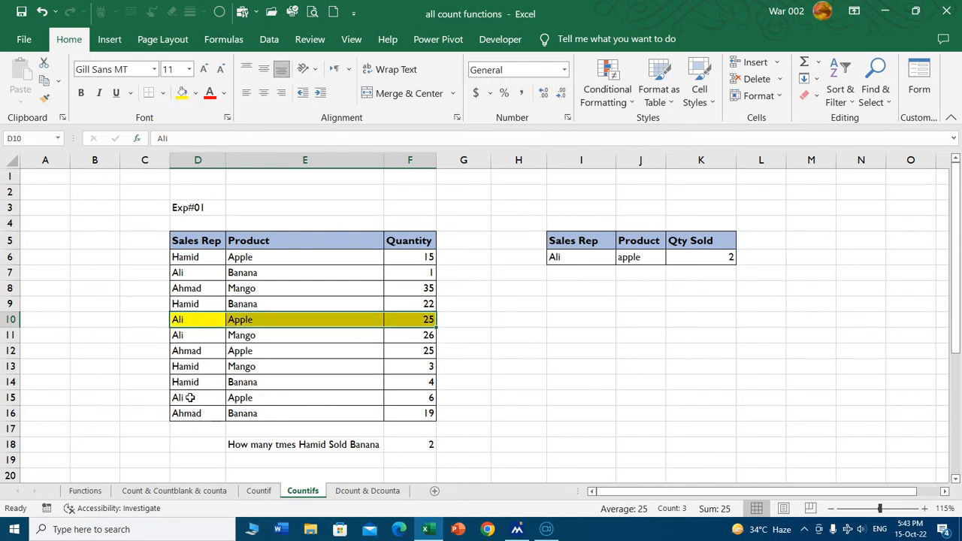
left_click_drag(187, 395, 403, 396)
left_click(183, 93)
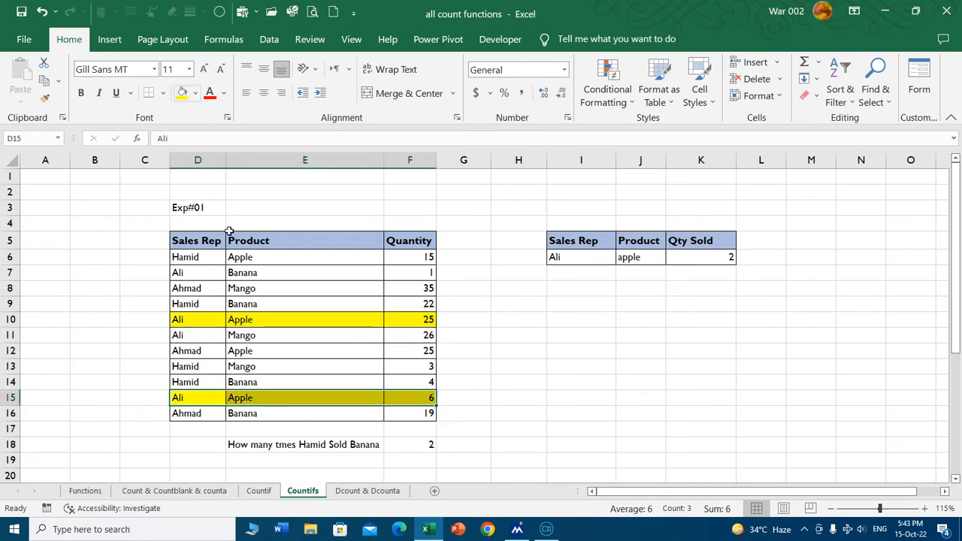
Change the product criterion in J6 to mango and check the matching sale in row 11.
left_click(628, 262)
type("mango")
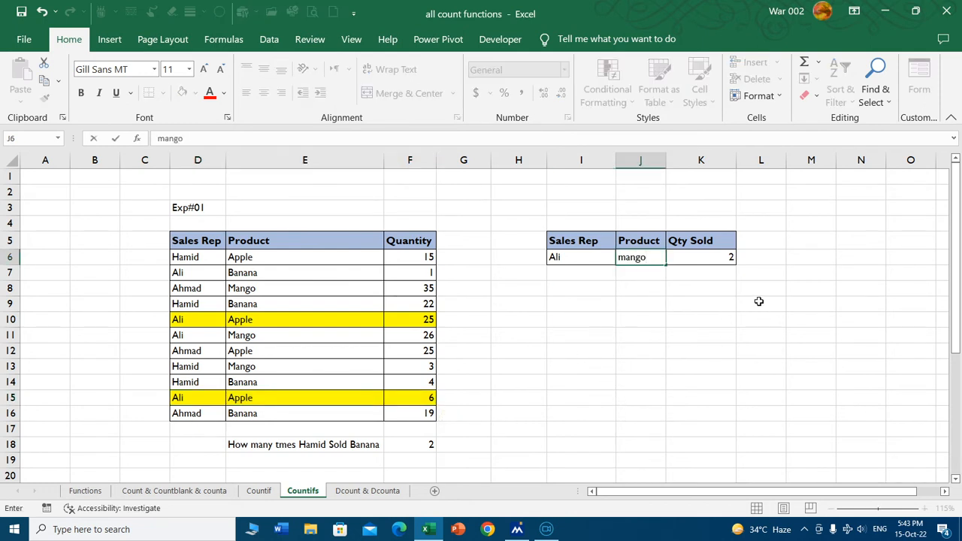
key("Return")
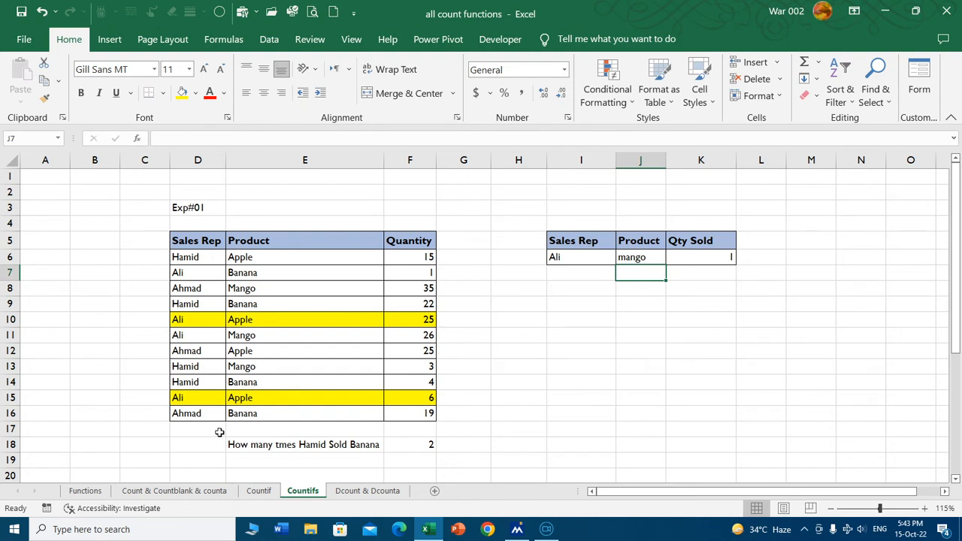
left_click_drag(203, 339, 393, 339)
left_click(587, 349)
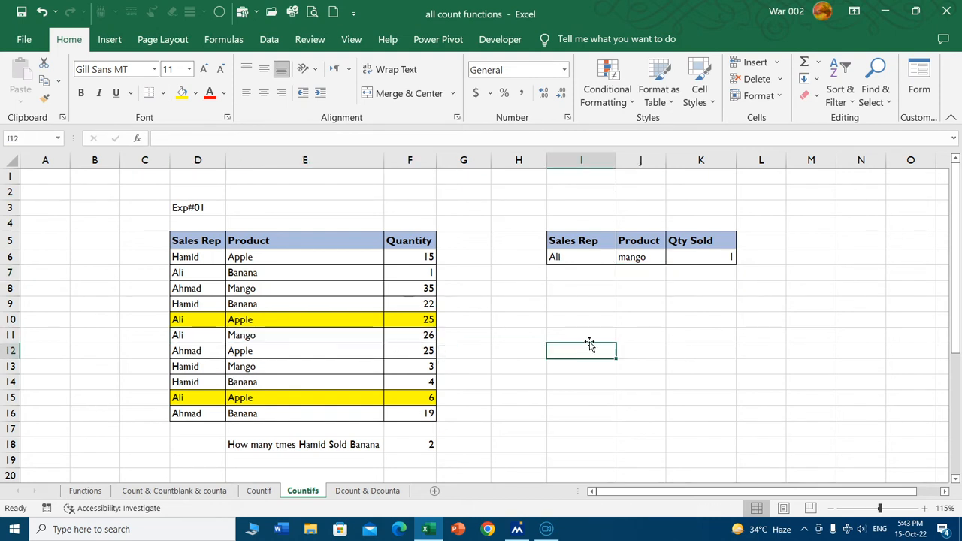
Set the sales rep in I6 to the one in D6 and the product in J6 to banana, then check rows 14 and 9.
left_click(584, 257)
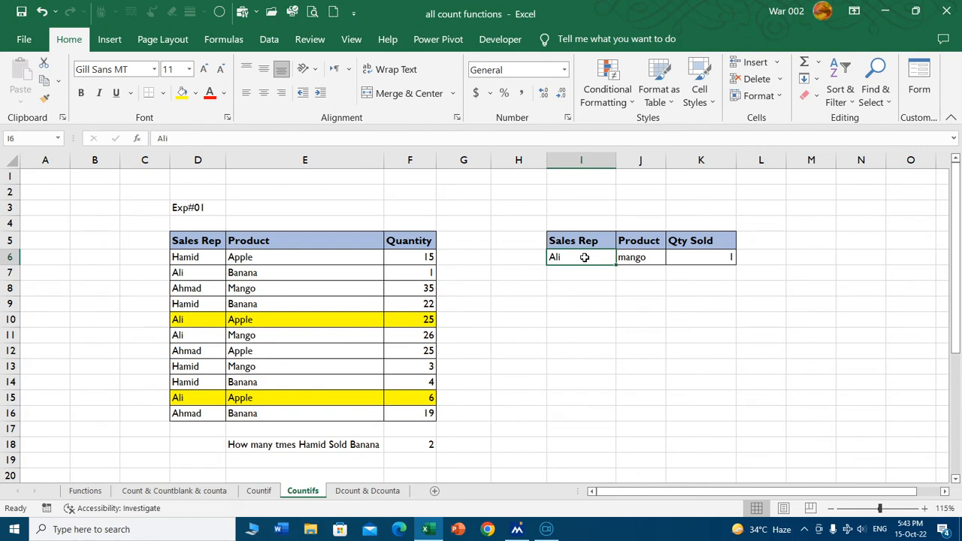
key("Tab")
left_click(584, 257)
type("Hamid")
key("Tab")
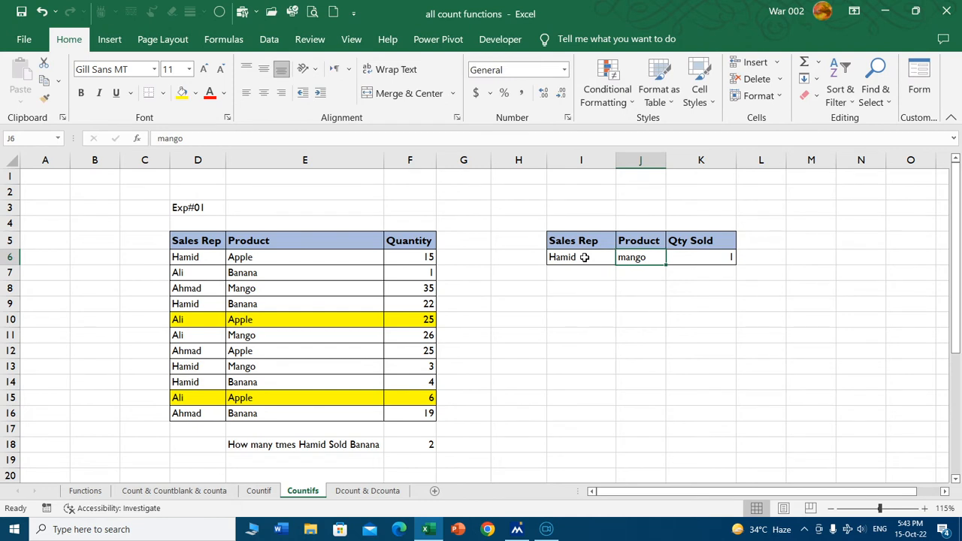
type("banana")
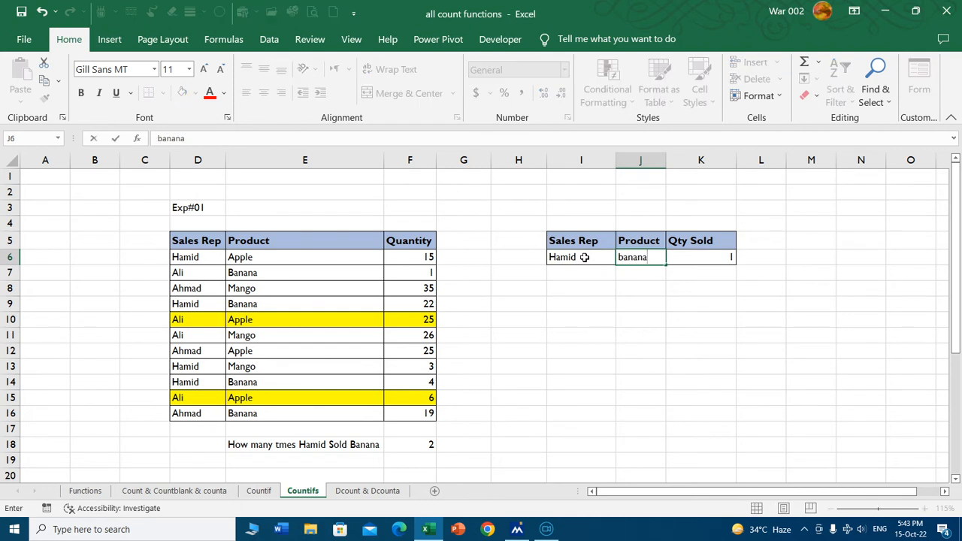
key("Return")
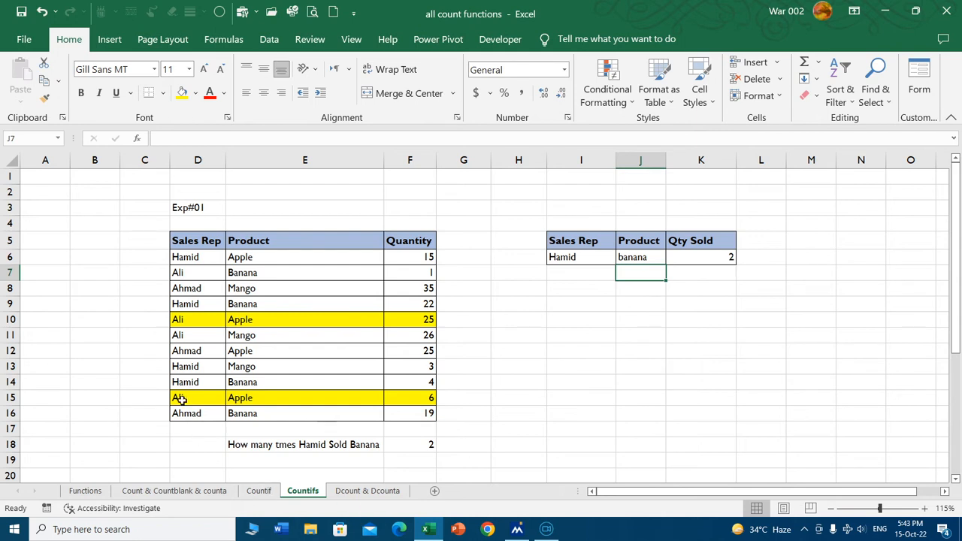
left_click_drag(180, 383, 285, 386)
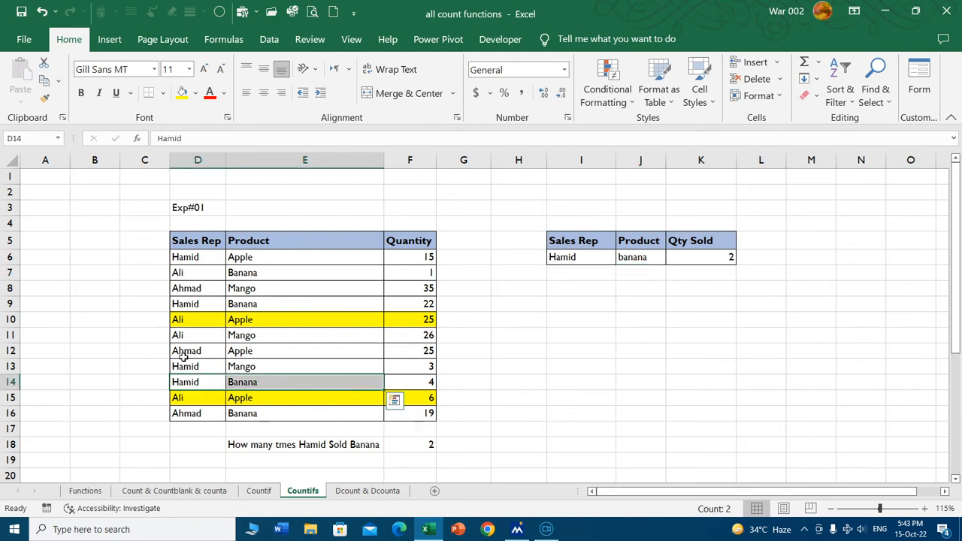
left_click_drag(197, 307, 408, 305)
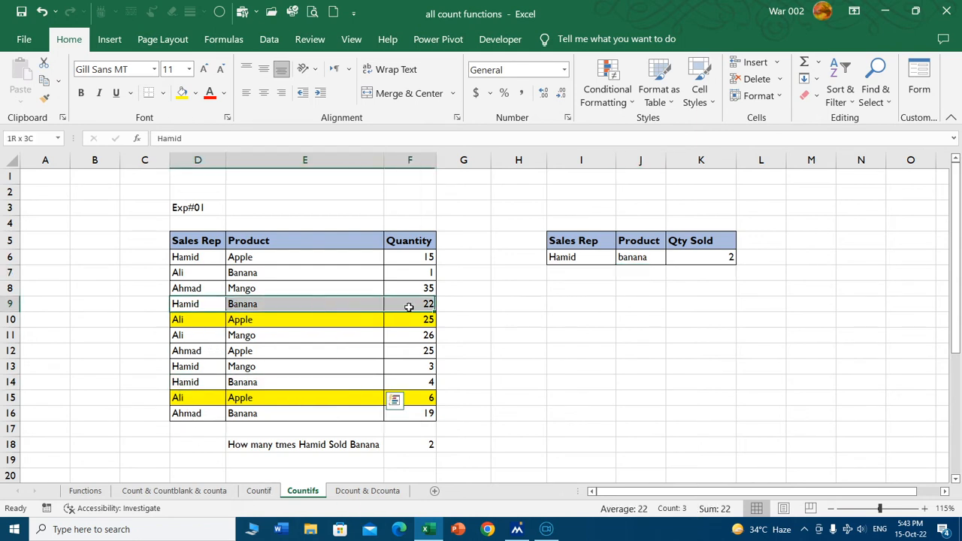
left_click(560, 363)
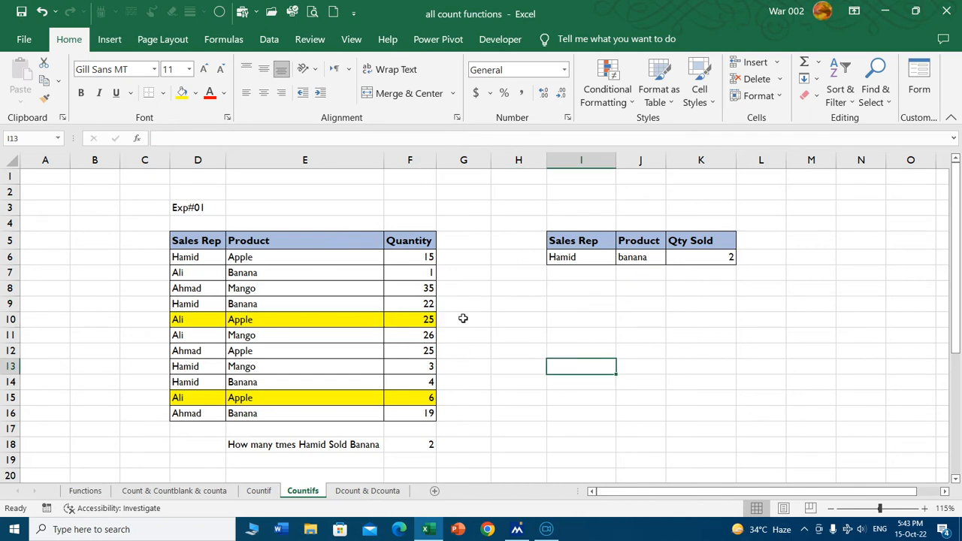
Examine each criteria range and criterion of the COUNTIFS formula in J24 of the Exp#02 Result table.
scroll(518, 291, "down", 5)
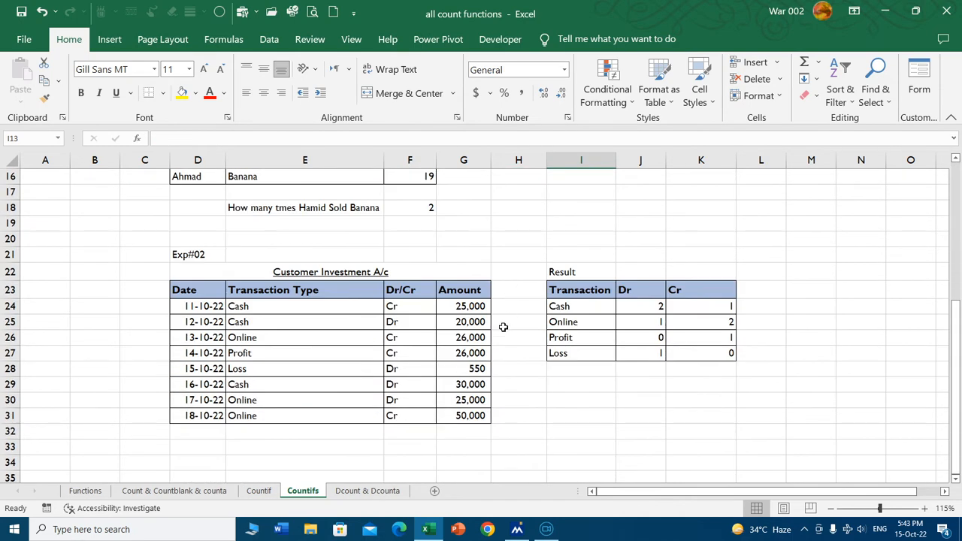
scroll(504, 327, "up", 1)
scroll(580, 302, "down", 1)
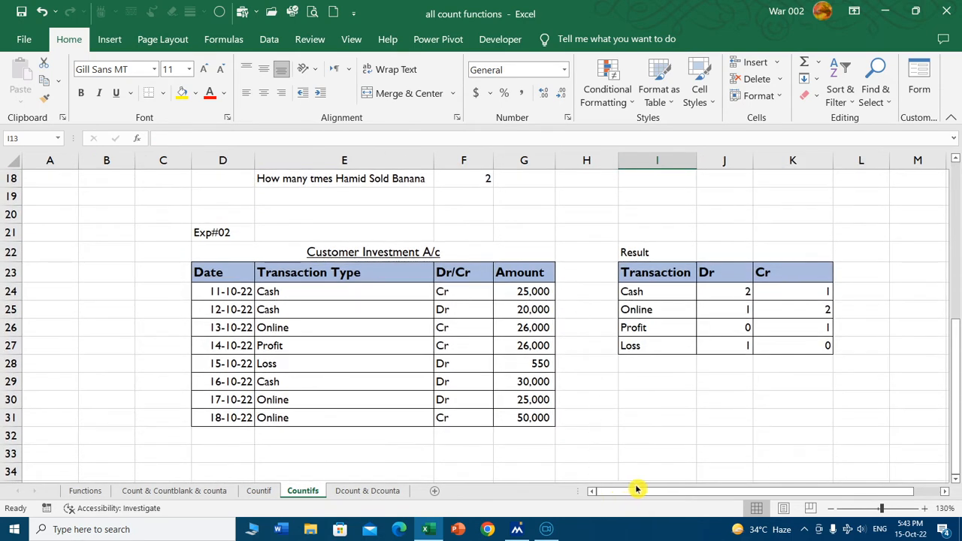
left_click_drag(636, 490, 686, 474)
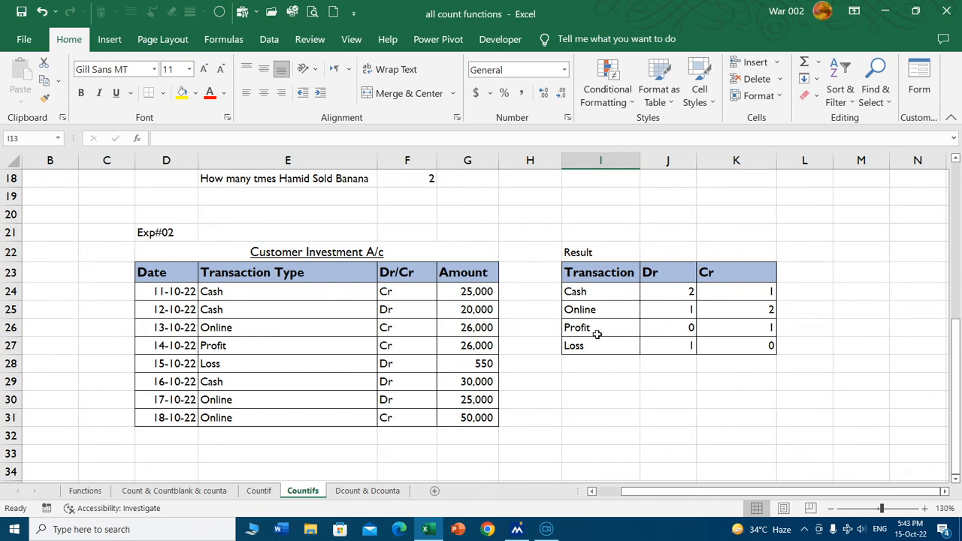
double_click(670, 293)
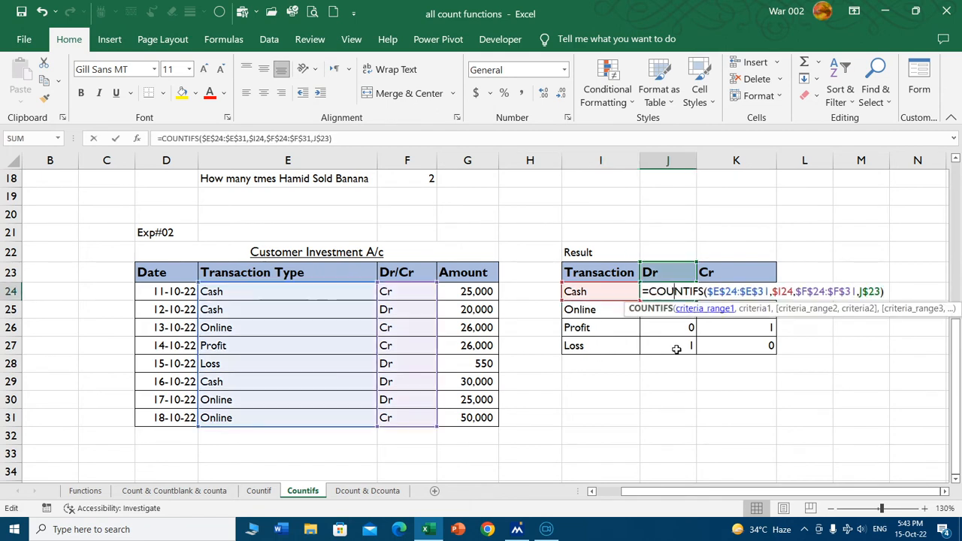
left_click(726, 291)
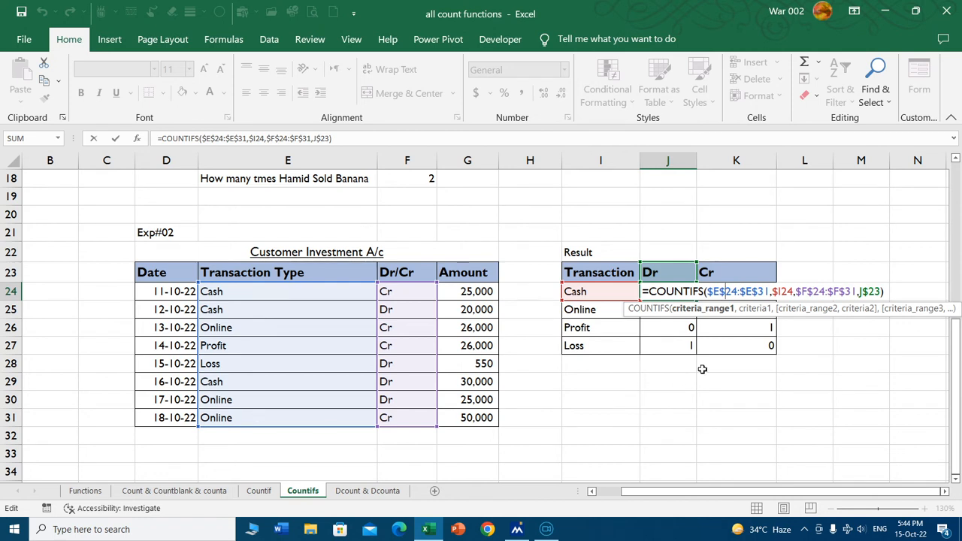
left_click(786, 292)
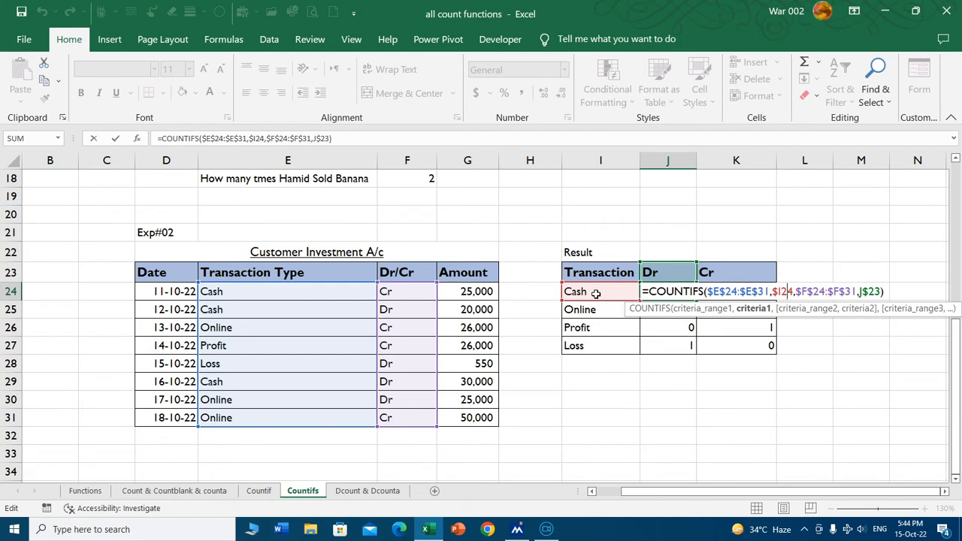
left_click(819, 291)
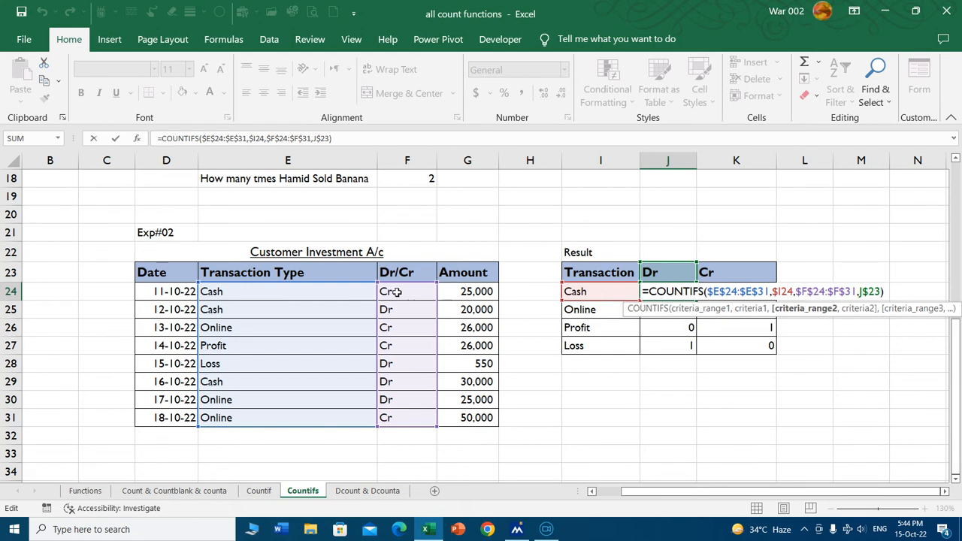
left_click(851, 310)
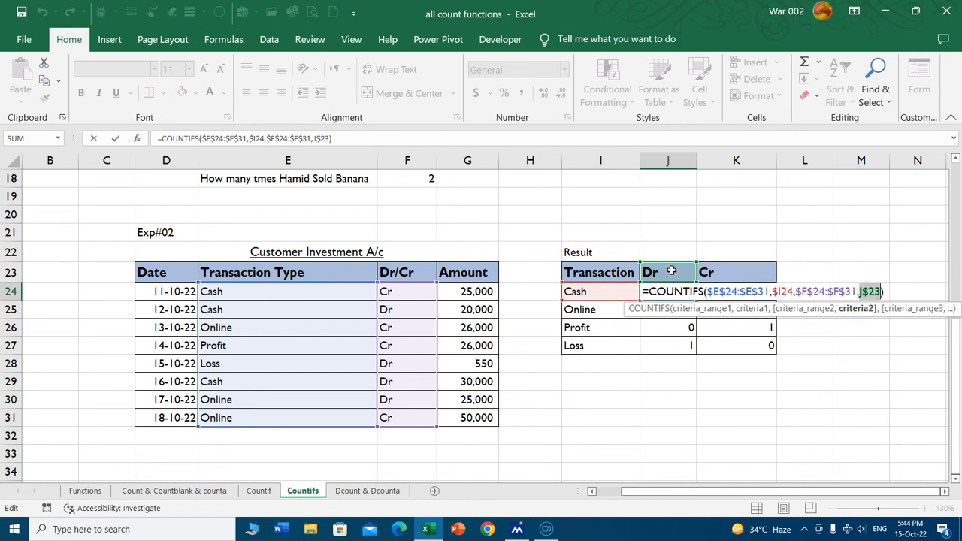
key("Return")
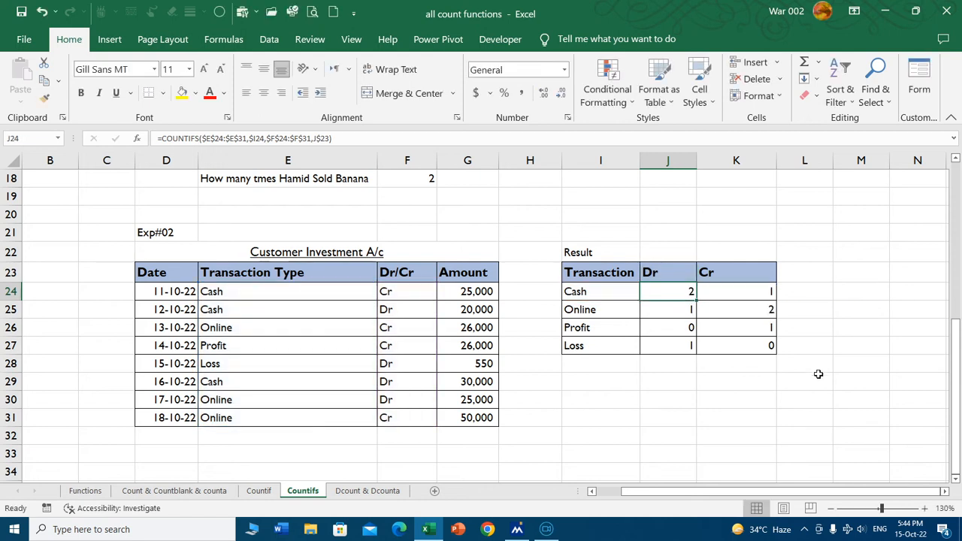
Clear the Dr and Cr counts in J24:K27 of the Result table and widen column J.
left_click_drag(676, 295, 723, 340)
key("Delete")
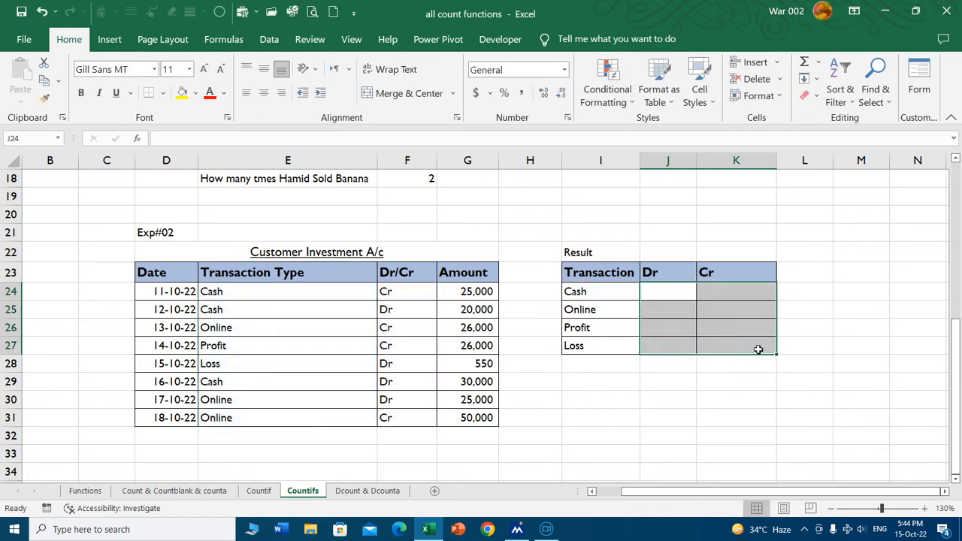
left_click_drag(692, 162, 730, 161)
Start a COUNTIFS formula in J24 with the transaction types E24:E31 as the first criteria range and I24 as its criterion.
left_click(685, 295)
type("=")
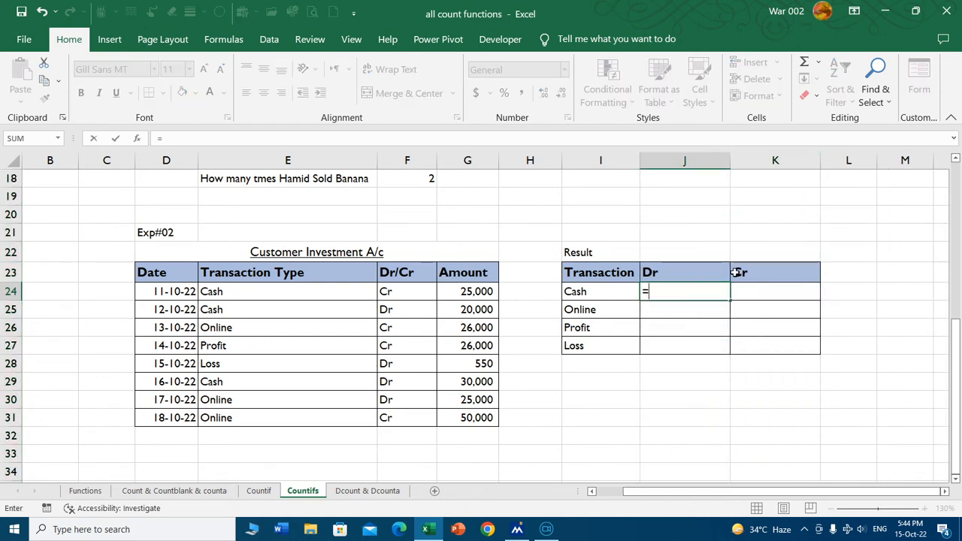
type("countifs")
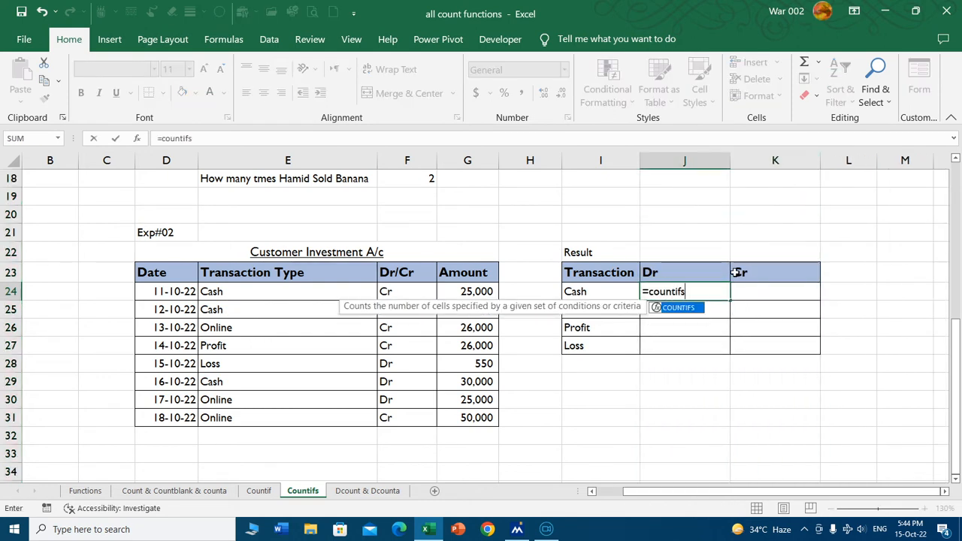
key("Tab")
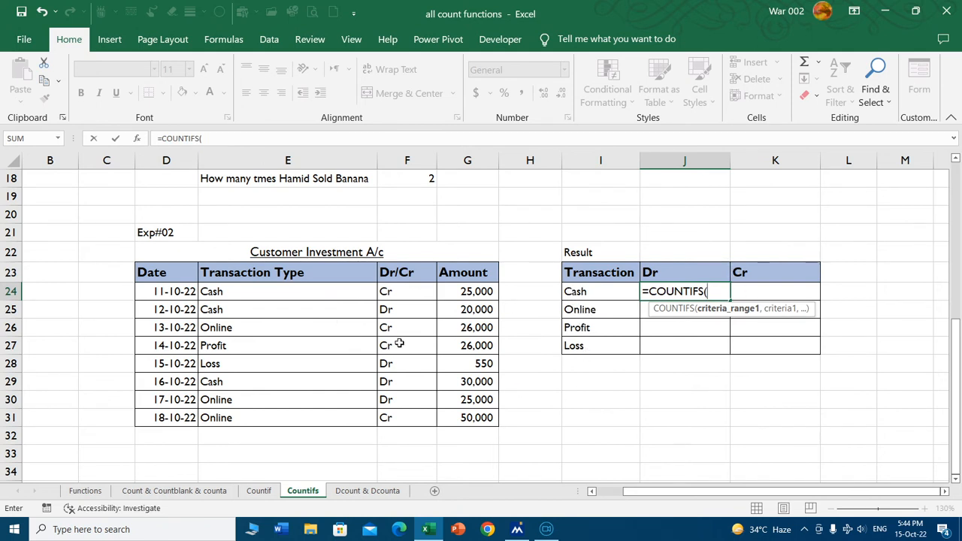
left_click_drag(278, 294, 267, 414)
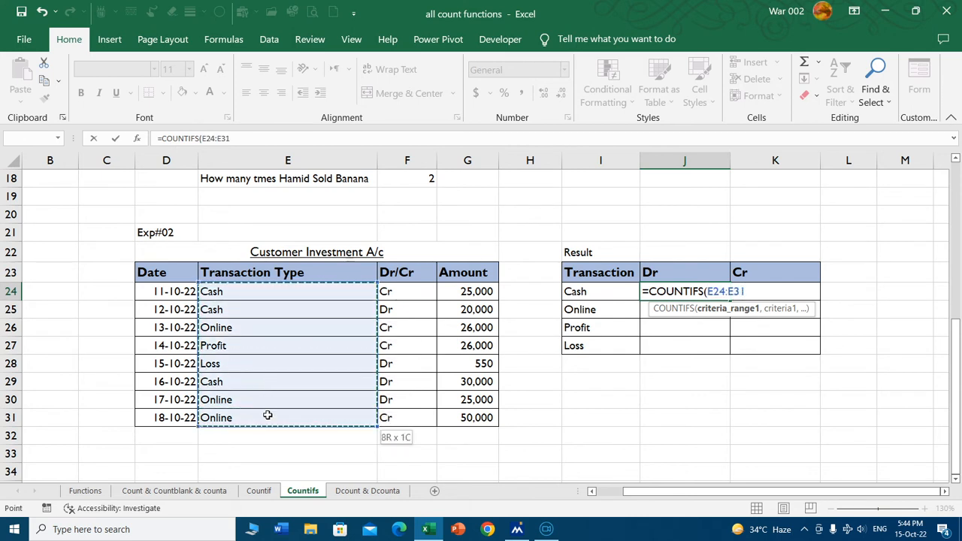
type(",")
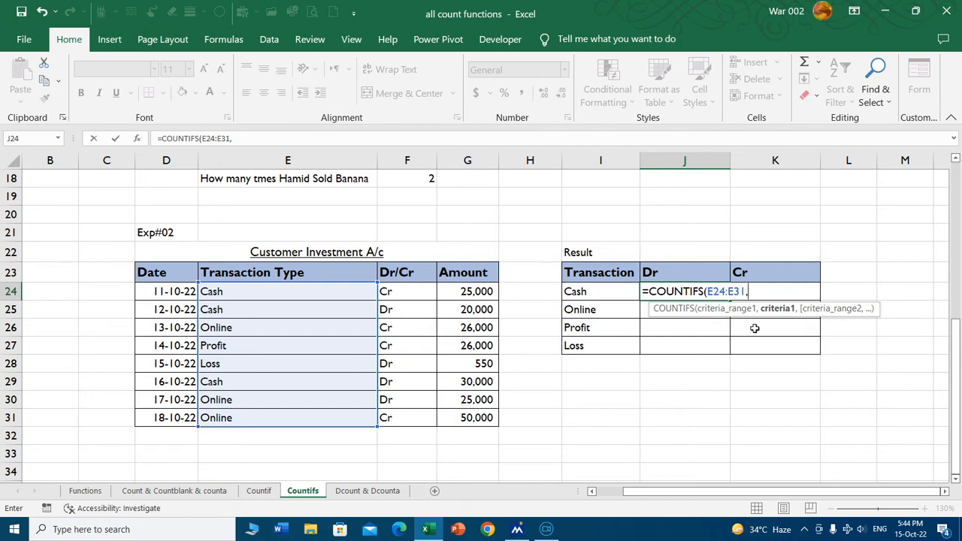
left_click(593, 289)
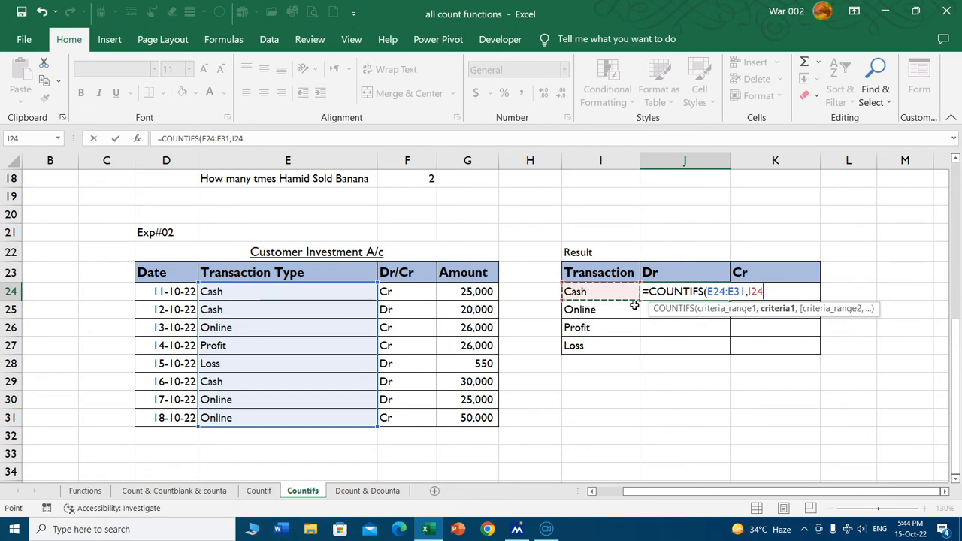
Make the first criteria range in the J24 formula absolute as $E$24:$E$31.
left_click_drag(739, 293, 708, 293)
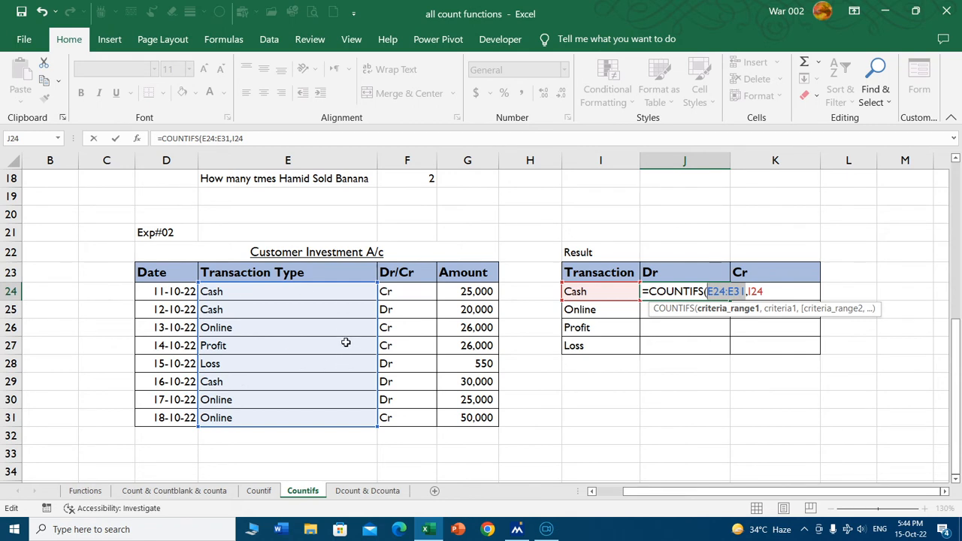
key("F4")
left_click(778, 292)
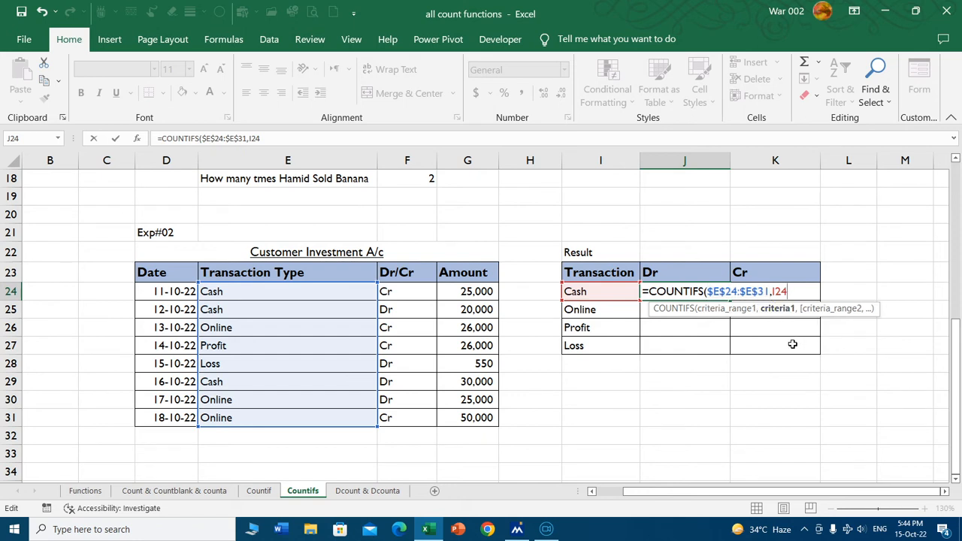
Add the absolute Dr/Cr range $F$24:$F$31 with criterion J23 to the COUNTIFS formula in J24 and close its parenthesis.
type(",")
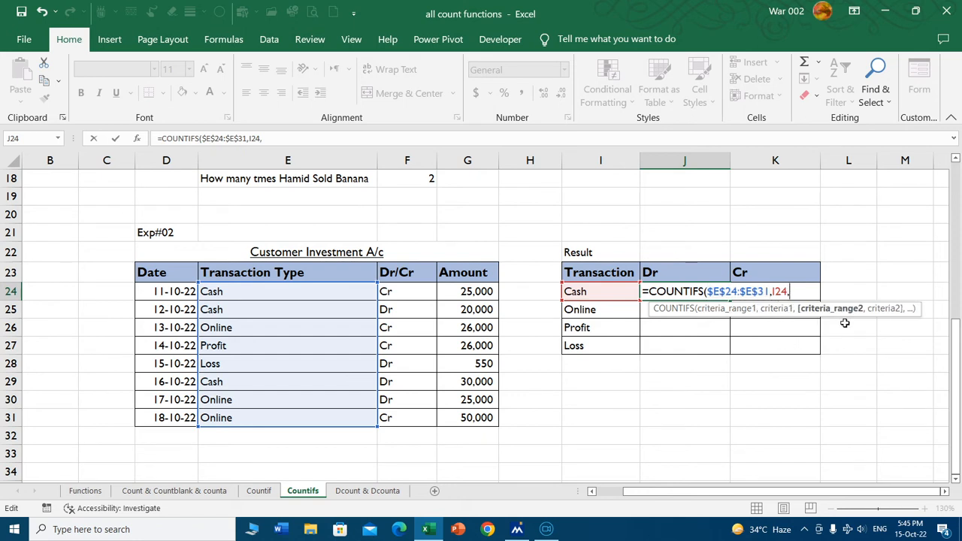
left_click_drag(409, 296, 408, 417)
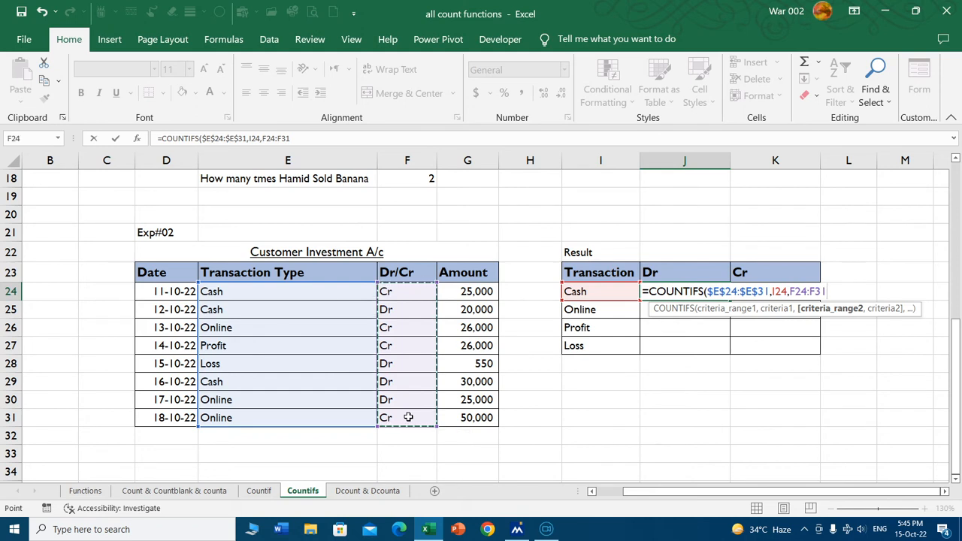
key("F4")
type(",")
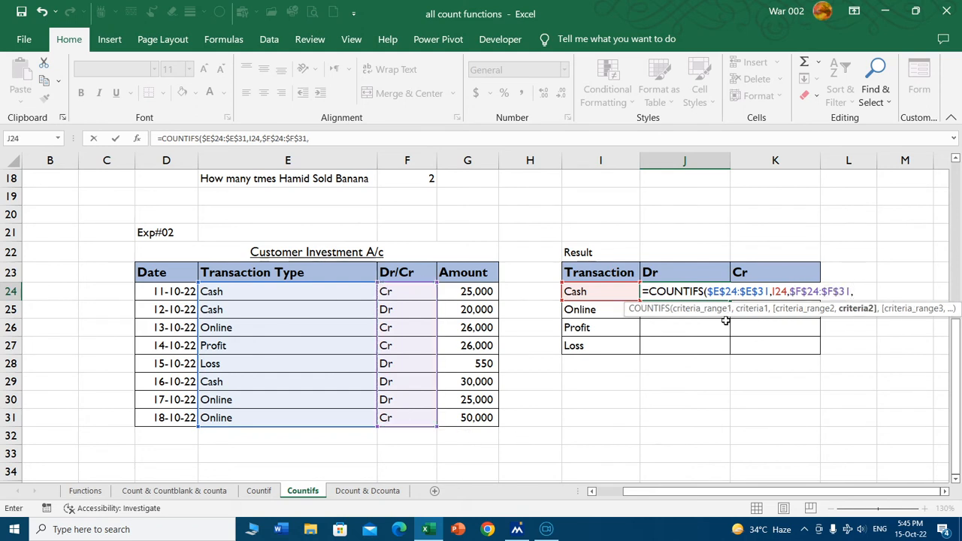
left_click(675, 271)
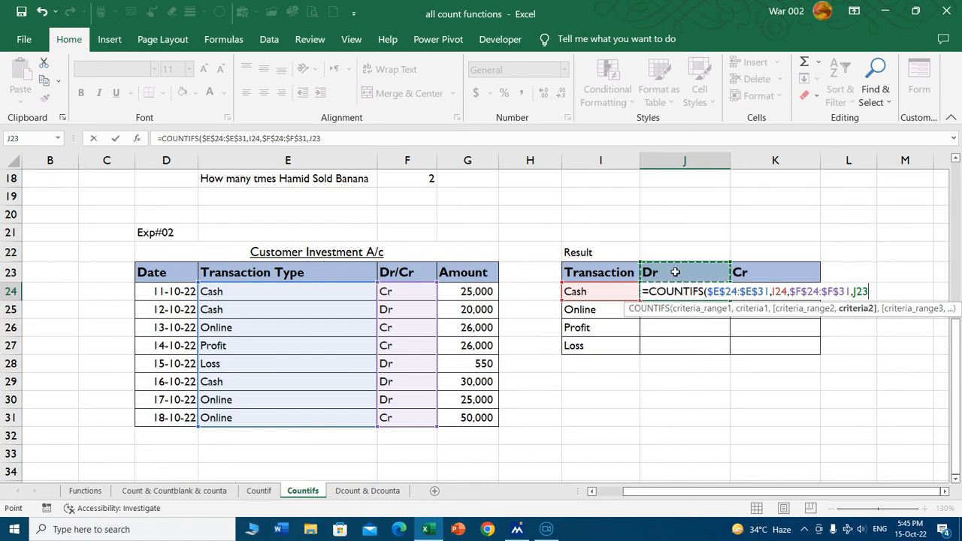
type(")")
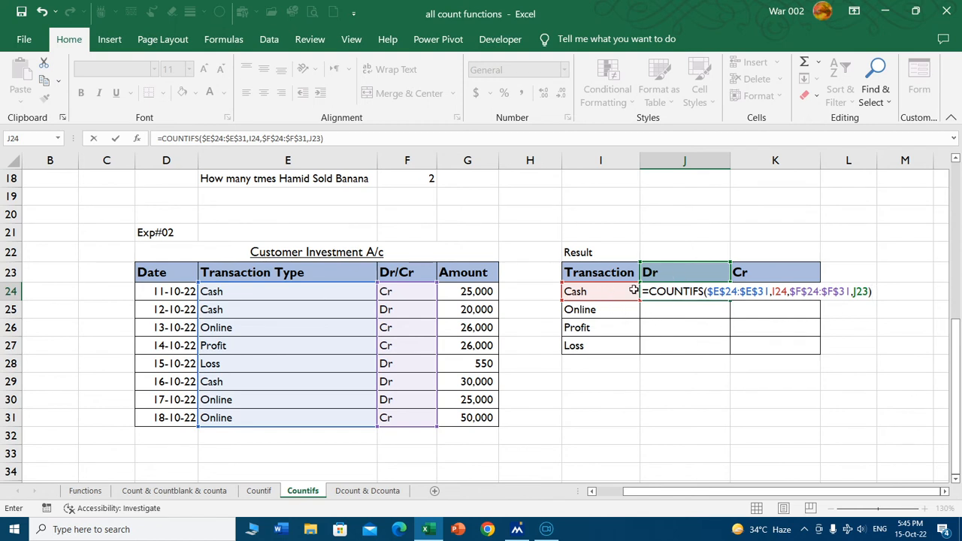
Open the I24 criterion reference inside the J24 COUNTIFS formula for editing.
left_click(775, 292)
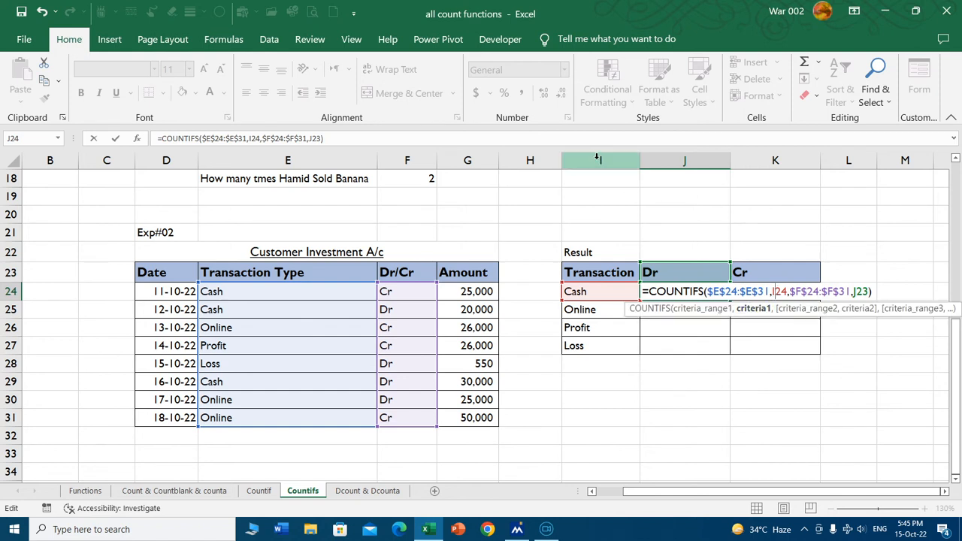
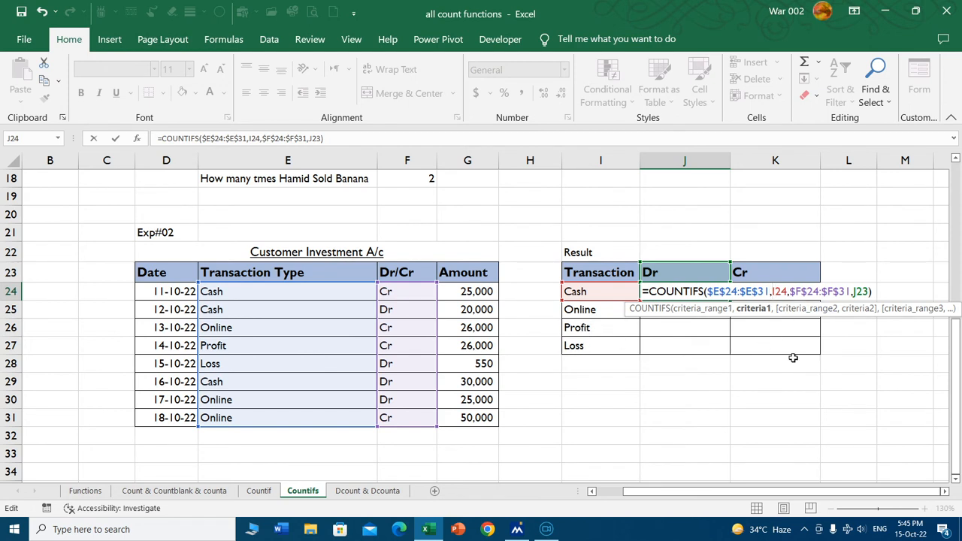
Lock the criteria references in the J24 COUNTIFS formula as $I24 and J$23, and enter the formula.
type("$")
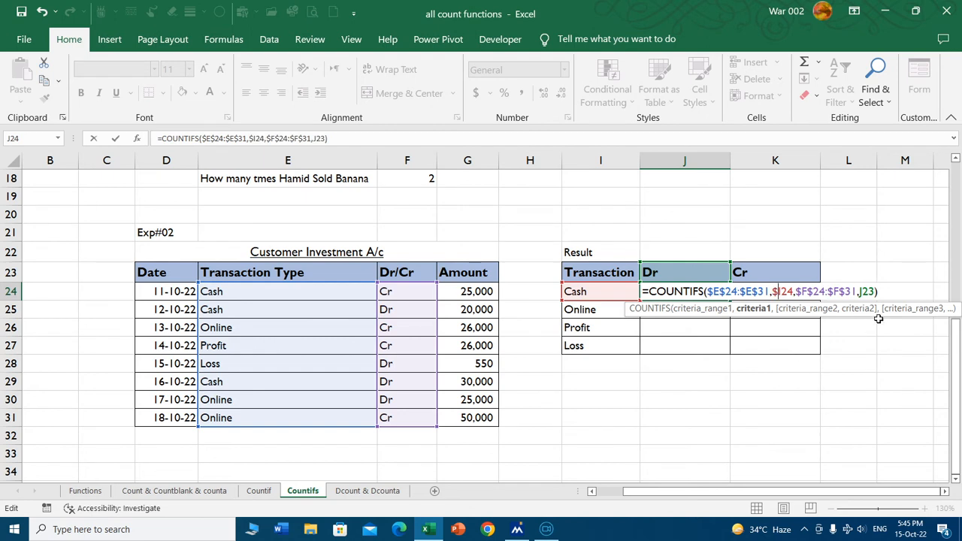
left_click(864, 291)
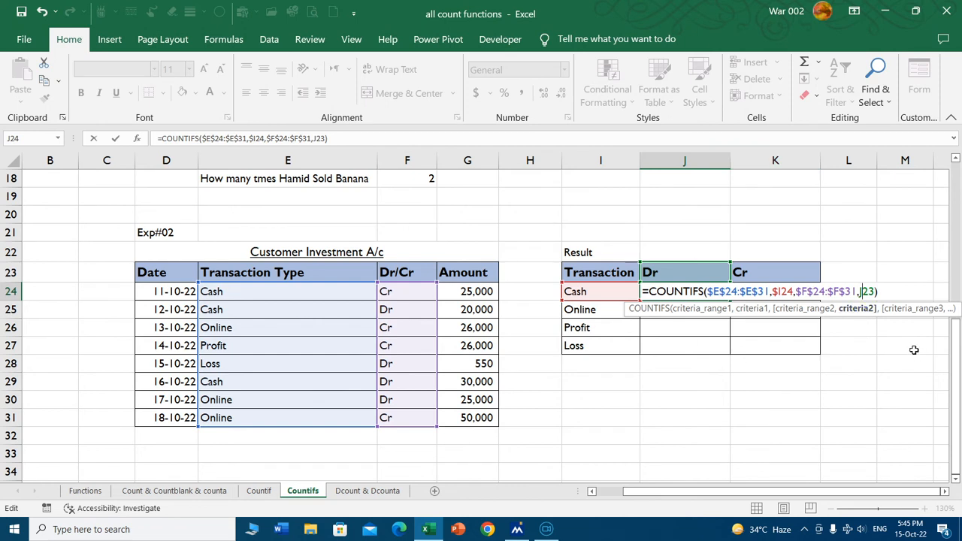
type("&")
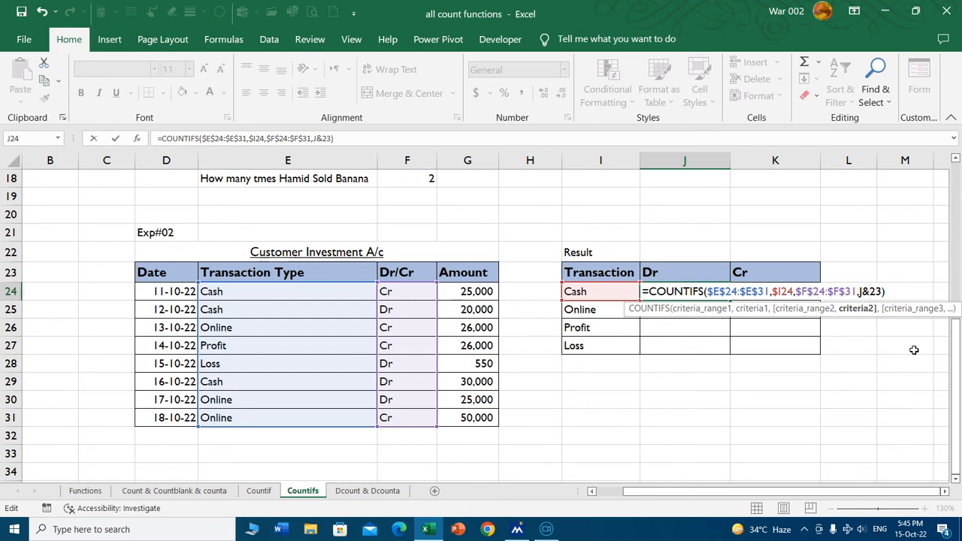
key("BackSpace")
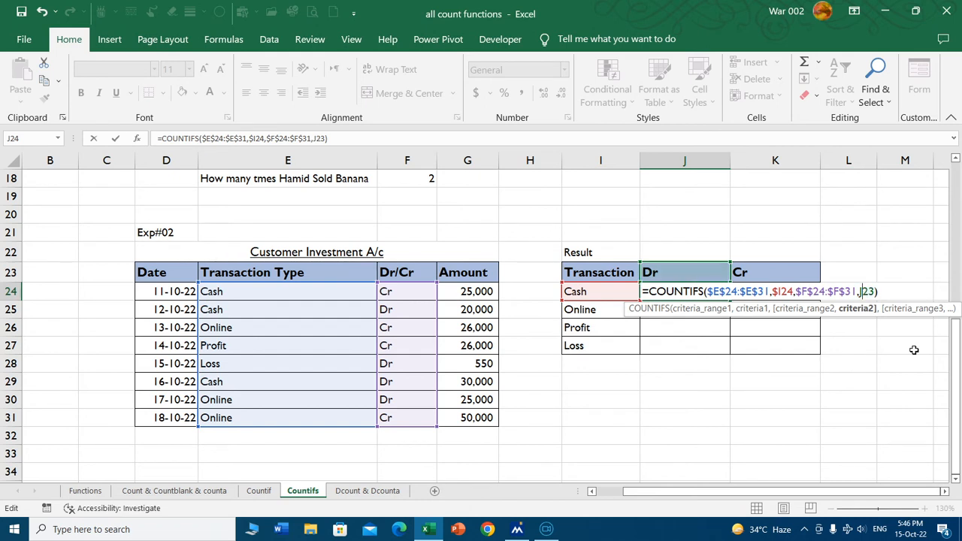
type("$")
key("Return")
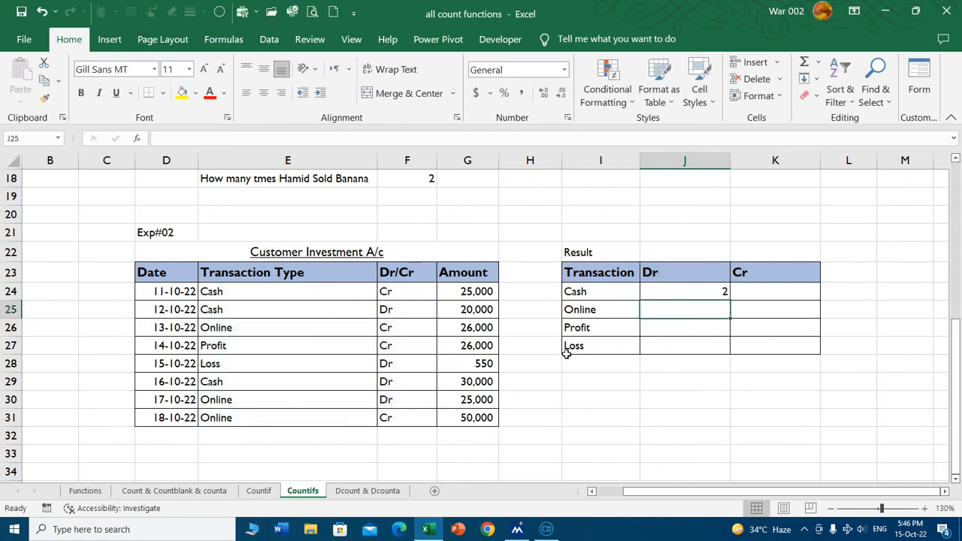
Fill the J24 COUNTIFS formula across to K24 and down through row 27 of the Result table.
left_click(691, 296)
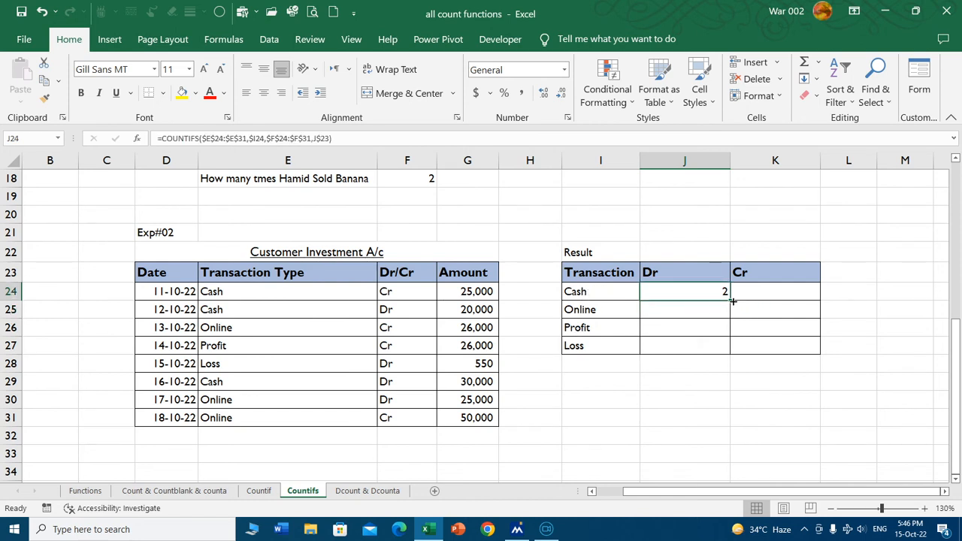
left_click_drag(731, 300, 786, 305)
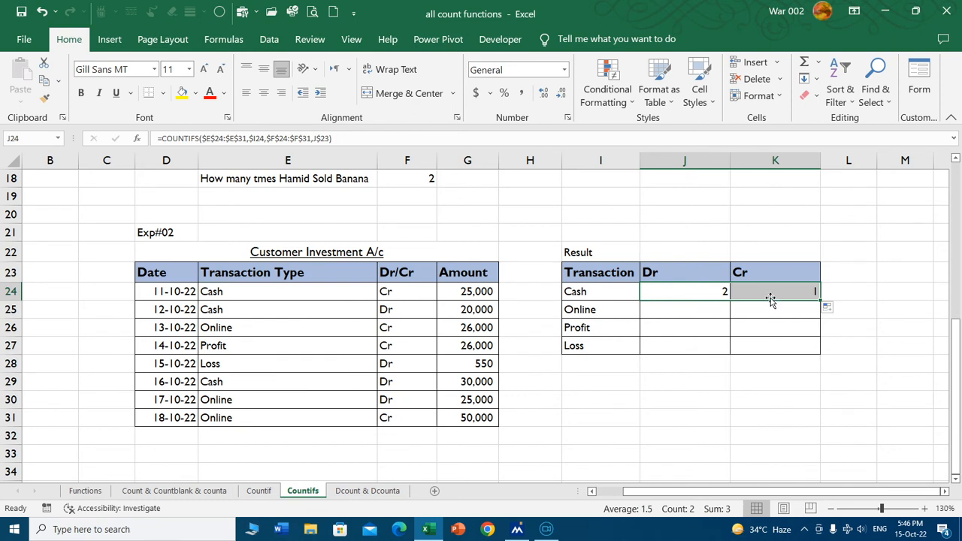
left_click(676, 338)
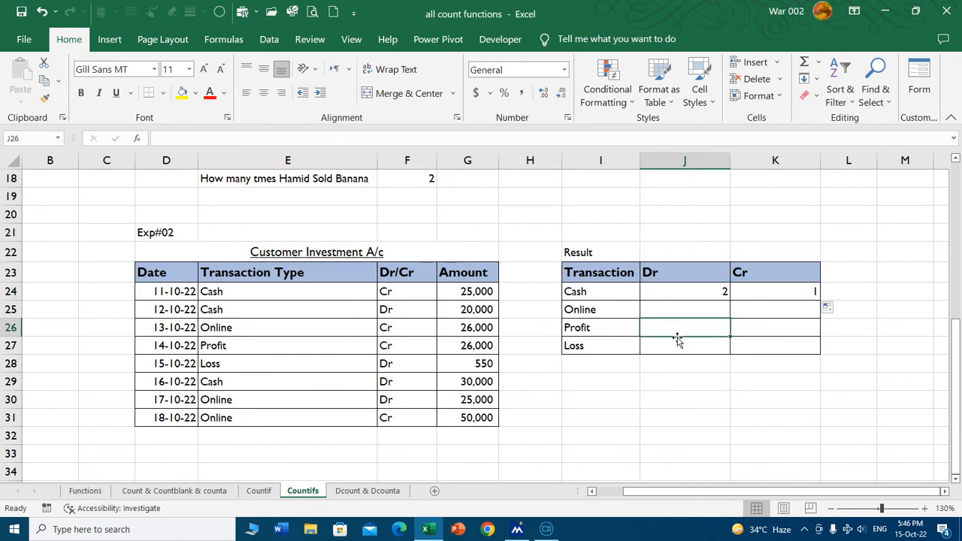
left_click_drag(707, 290, 819, 295)
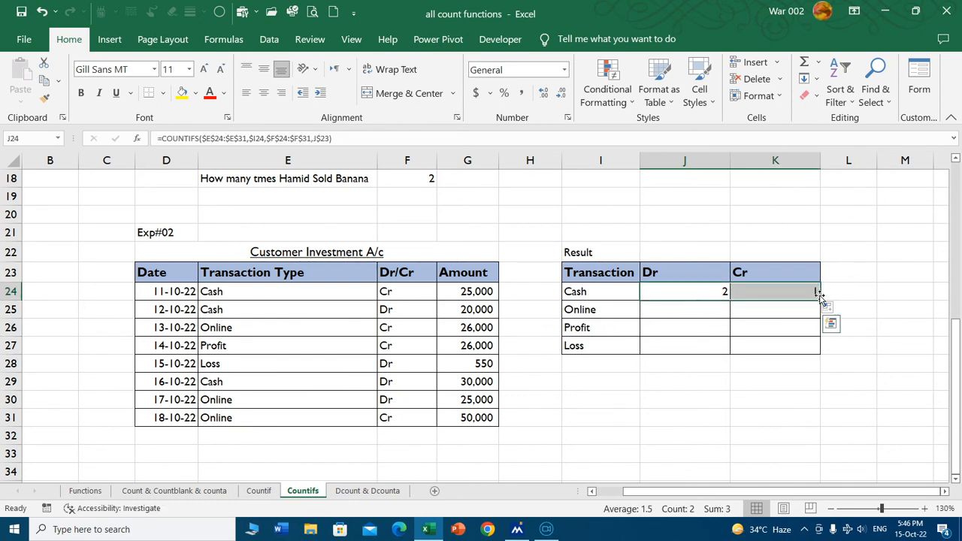
double_click(819, 297)
left_click(692, 347)
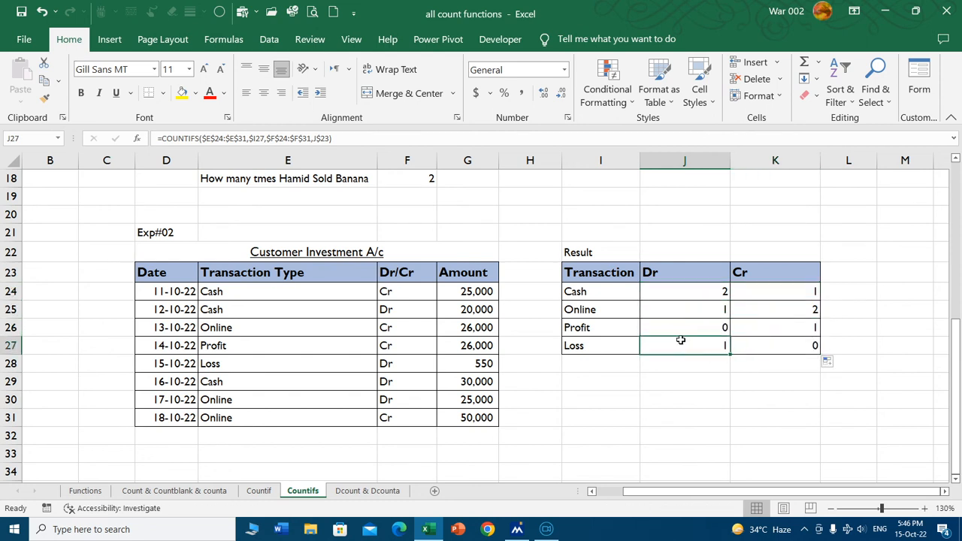
Highlight the two Cash Dr entries, E25:F25 and E29:F29, with yellow fill.
left_click(699, 293)
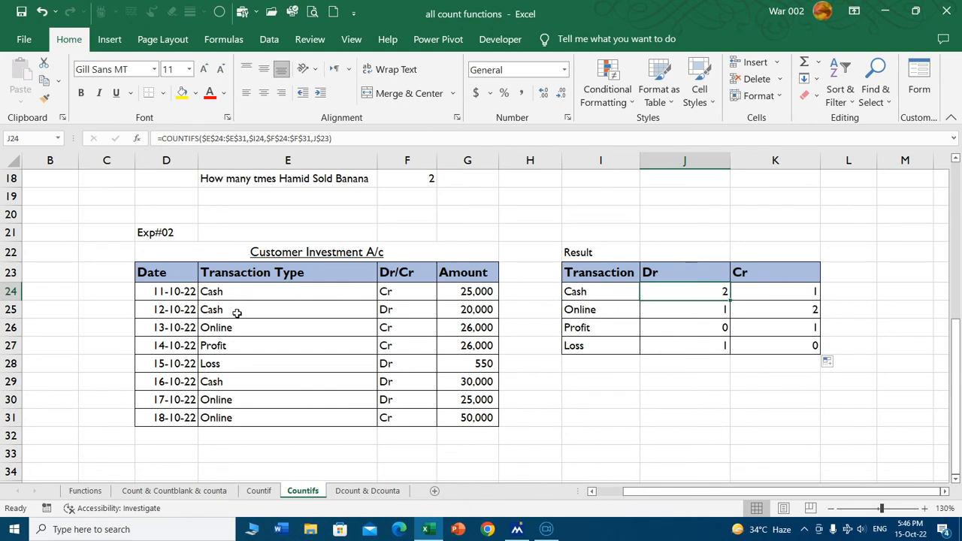
left_click_drag(228, 309, 393, 310)
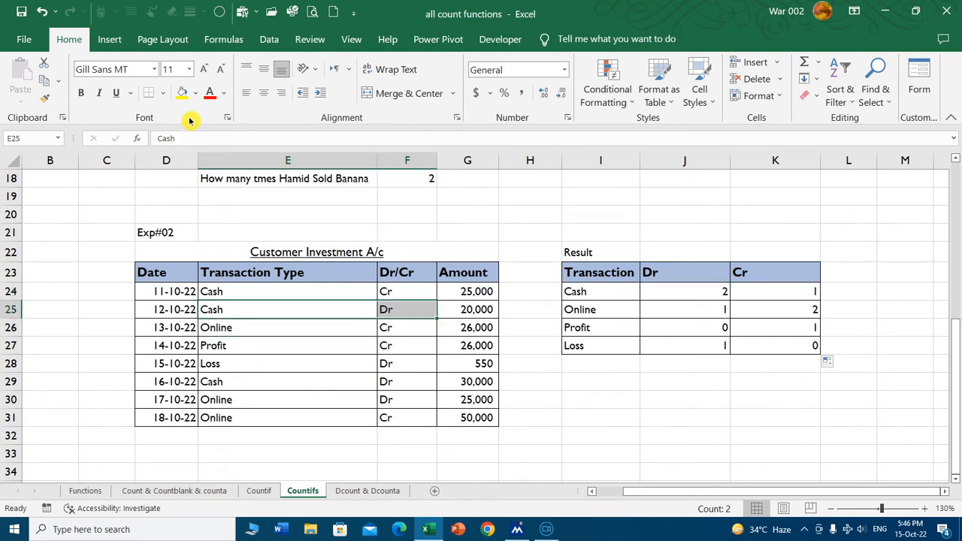
left_click(181, 94)
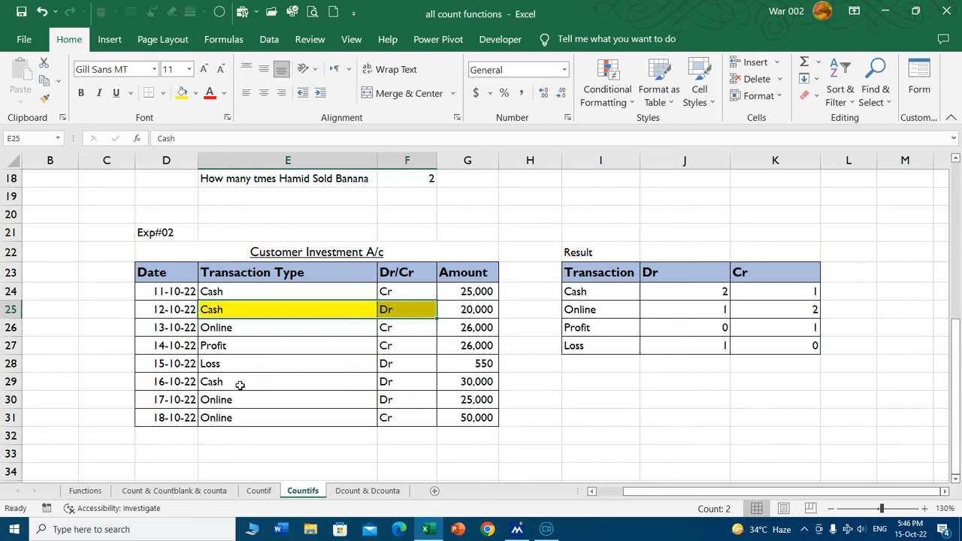
left_click_drag(240, 384, 397, 381)
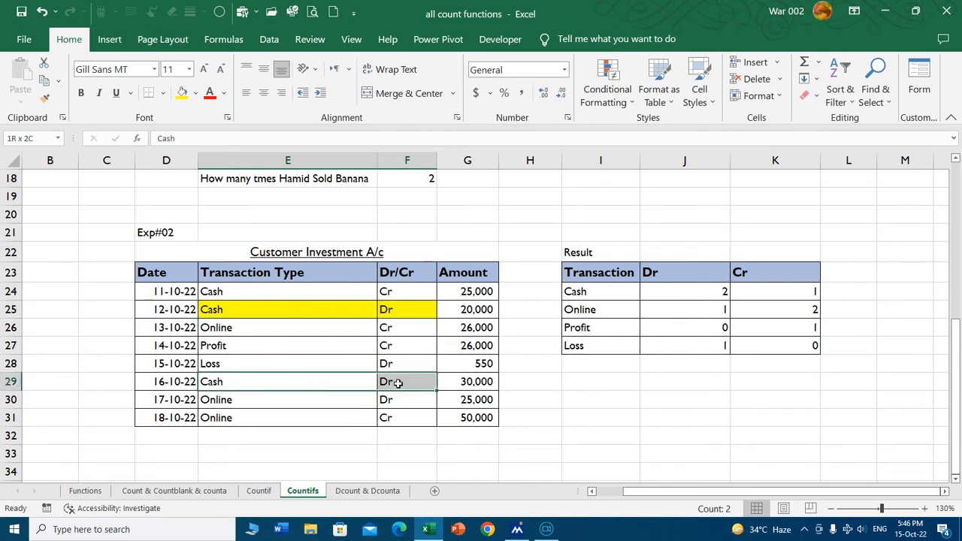
left_click(181, 94)
left_click(683, 418)
Highlight the Cash Cr entry in E24:F24 with a light blue fill.
left_click(800, 290)
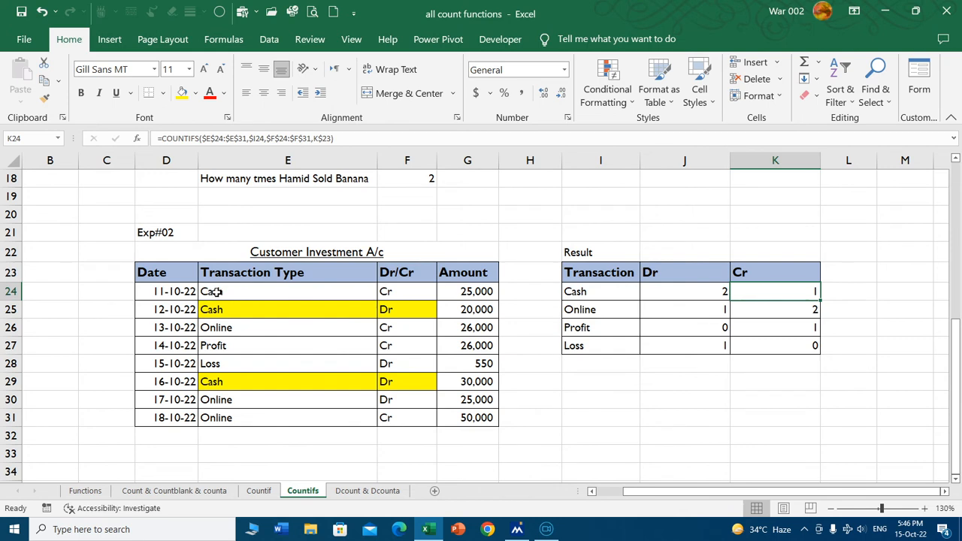
left_click_drag(215, 292, 391, 291)
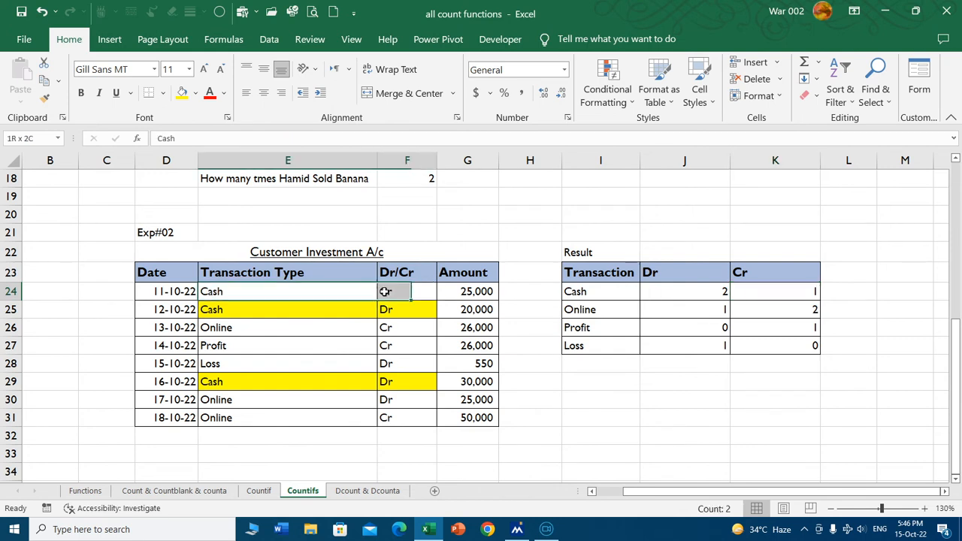
left_click(195, 93)
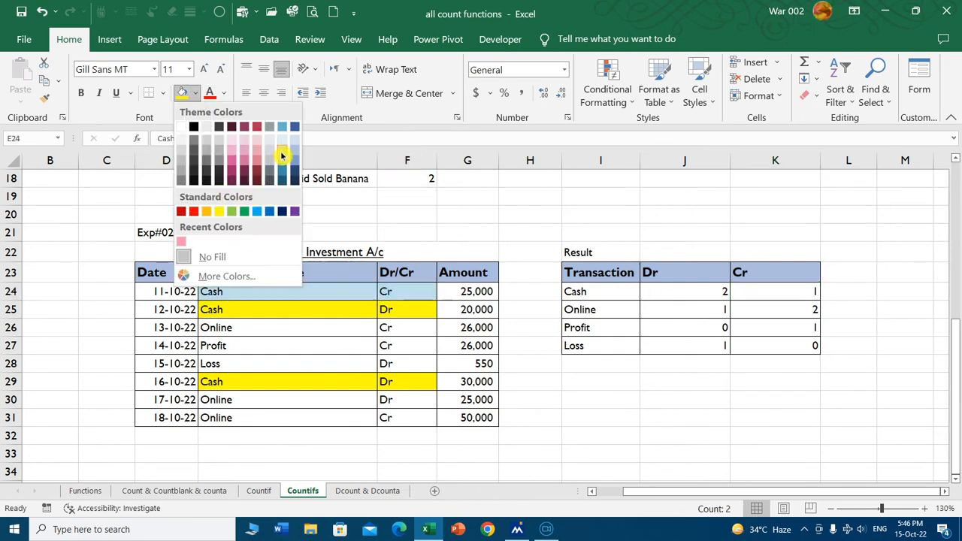
left_click(282, 155)
left_click(365, 213)
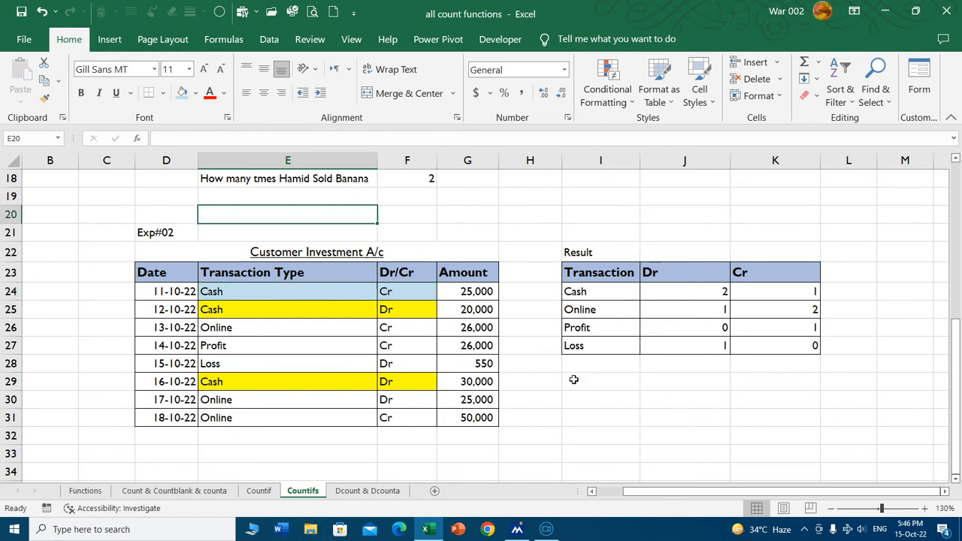
Check the Online Dr and Cr counts against the matching Online rows of the Customer Investment A/c table.
left_click(667, 308)
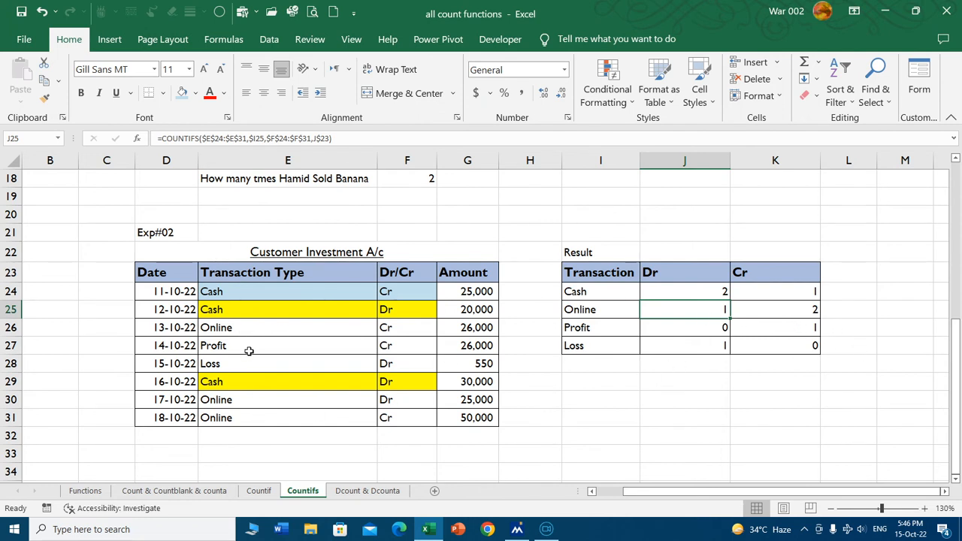
left_click_drag(387, 403, 313, 407)
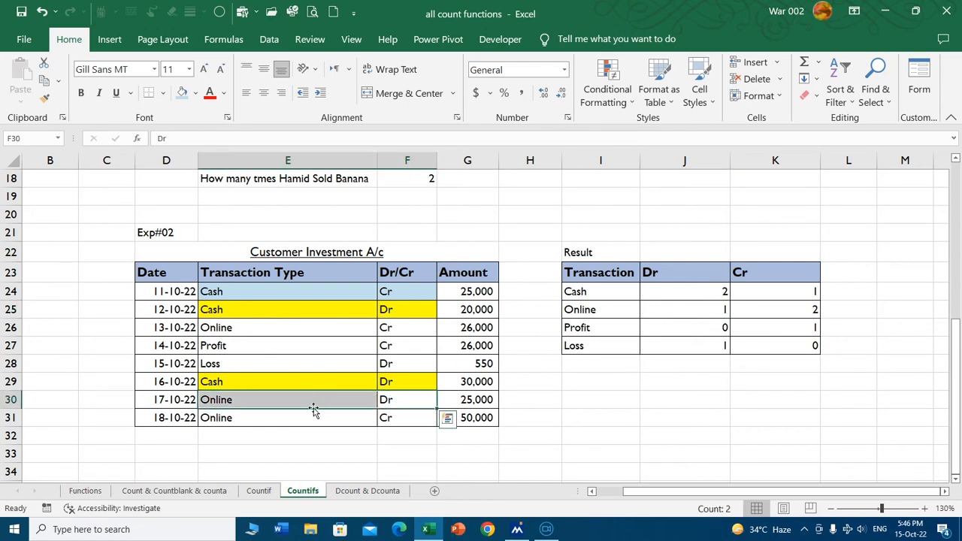
left_click_drag(236, 328, 399, 326)
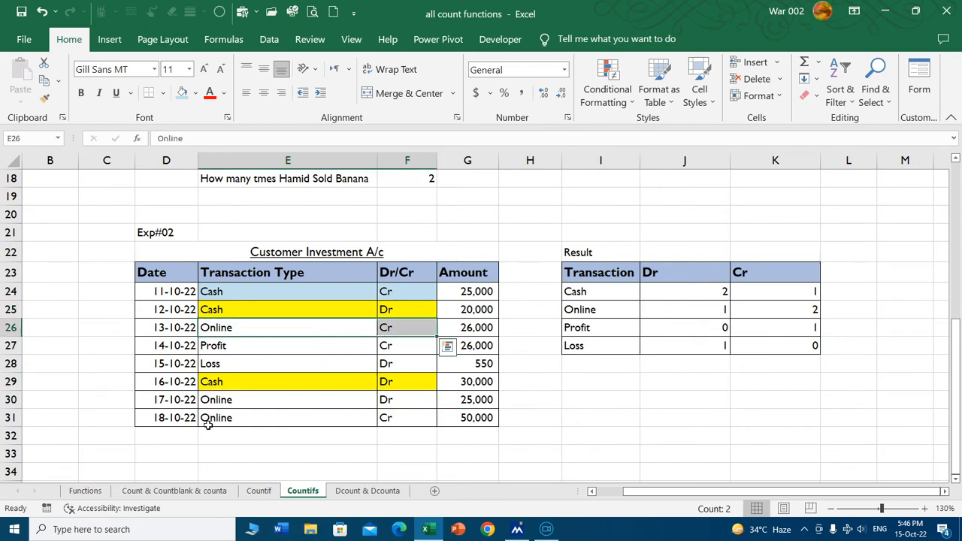
left_click(350, 421)
left_click_drag(350, 421, 474, 419)
left_click(725, 398)
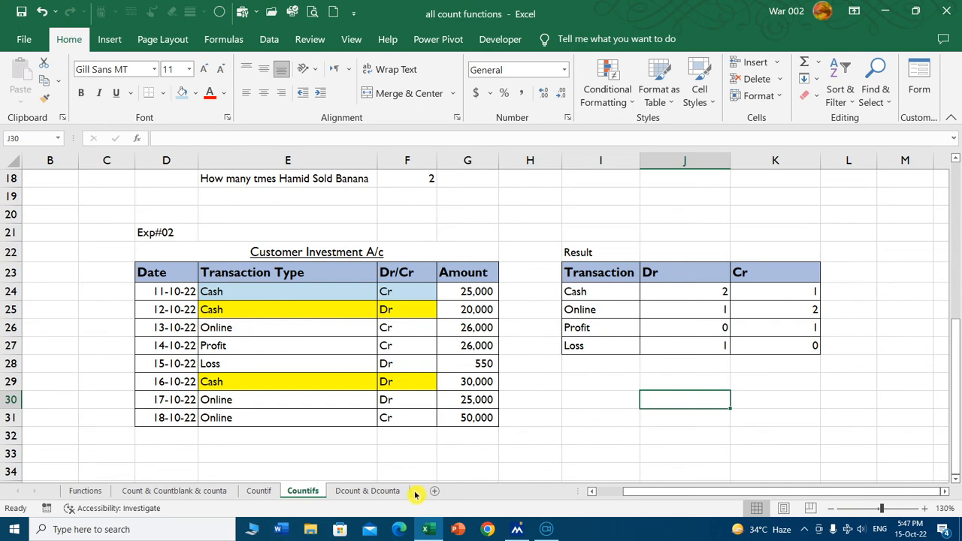
Open the Dcount & Dcounta sheet and review the Marks Sheet table, including its Age and Gender columns.
left_click(371, 494)
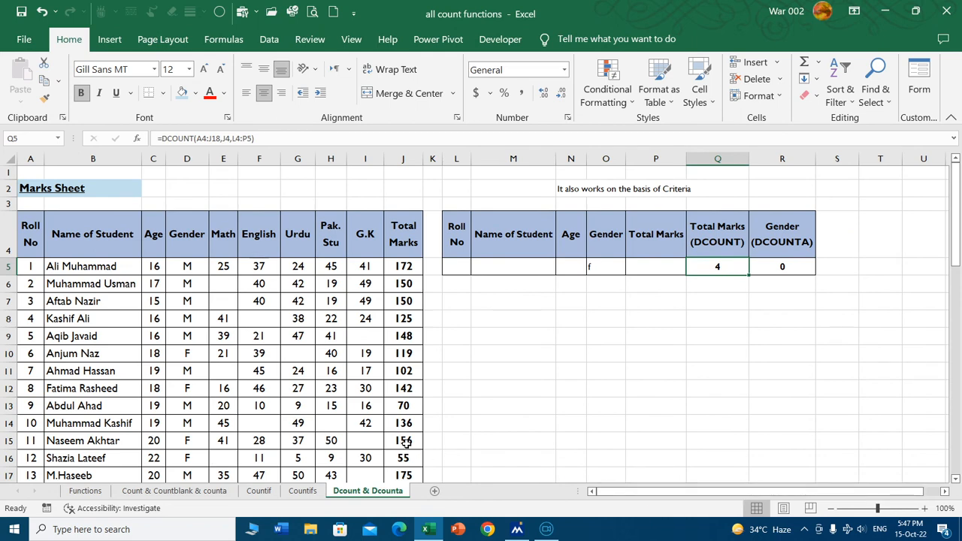
scroll(367, 346, "down", 1)
scroll(368, 344, "down", 2)
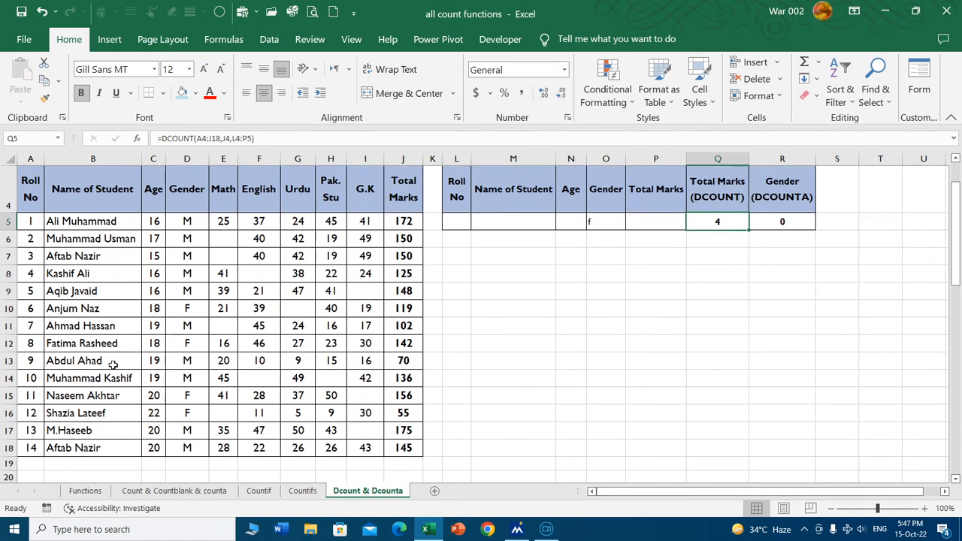
scroll(352, 416, "up", 3)
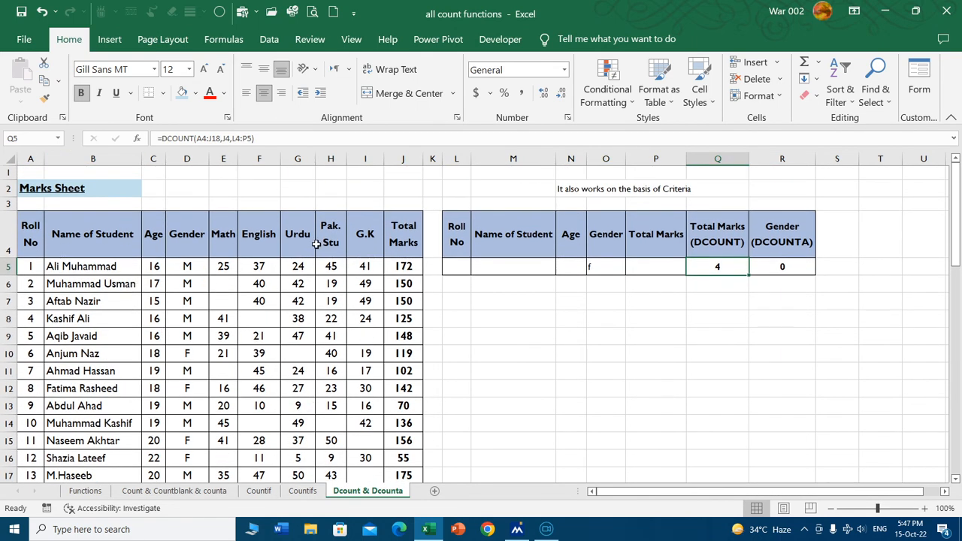
left_click(153, 158)
left_click(186, 159)
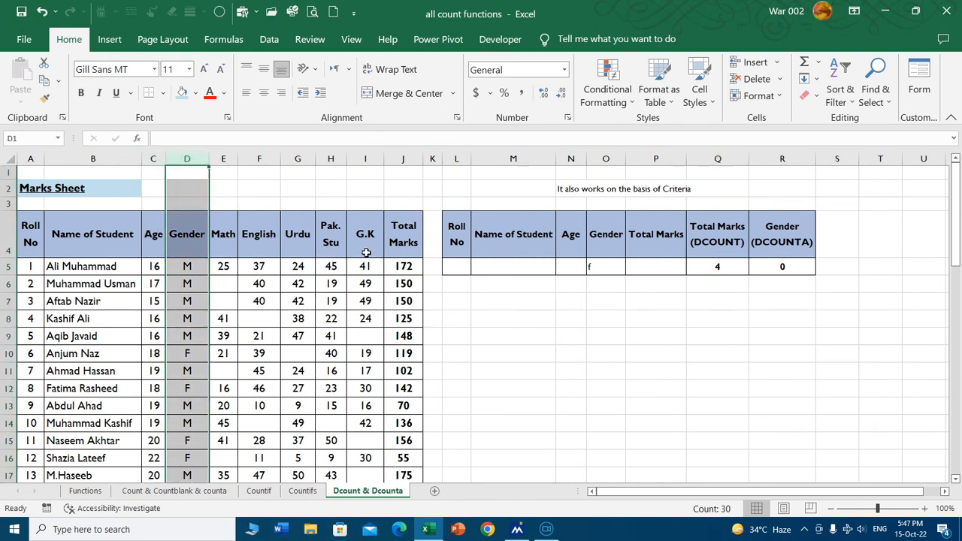
left_click(520, 305)
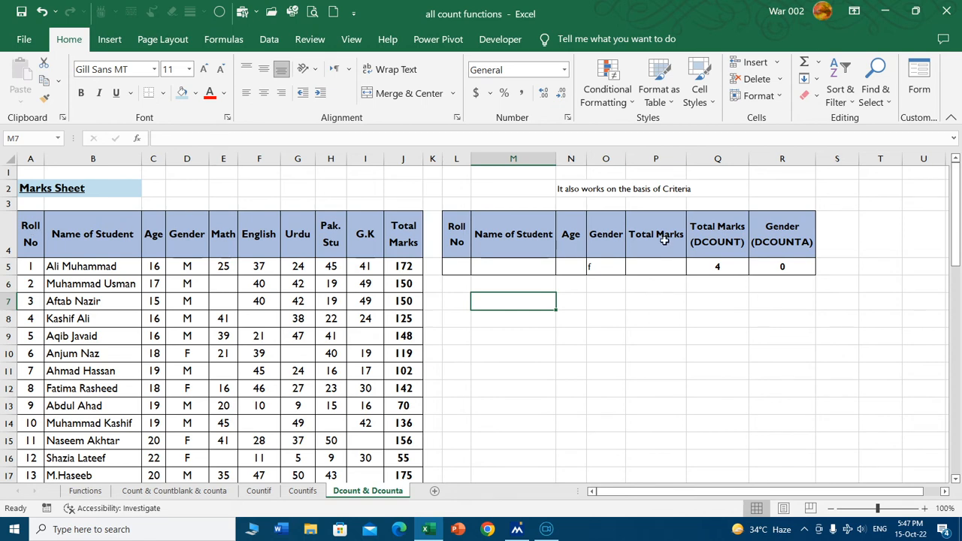
Review the criteria table's headers from Roll No through Total Marks in L4:P4.
left_click(460, 232)
left_click(517, 240)
left_click(578, 242)
left_click(613, 240)
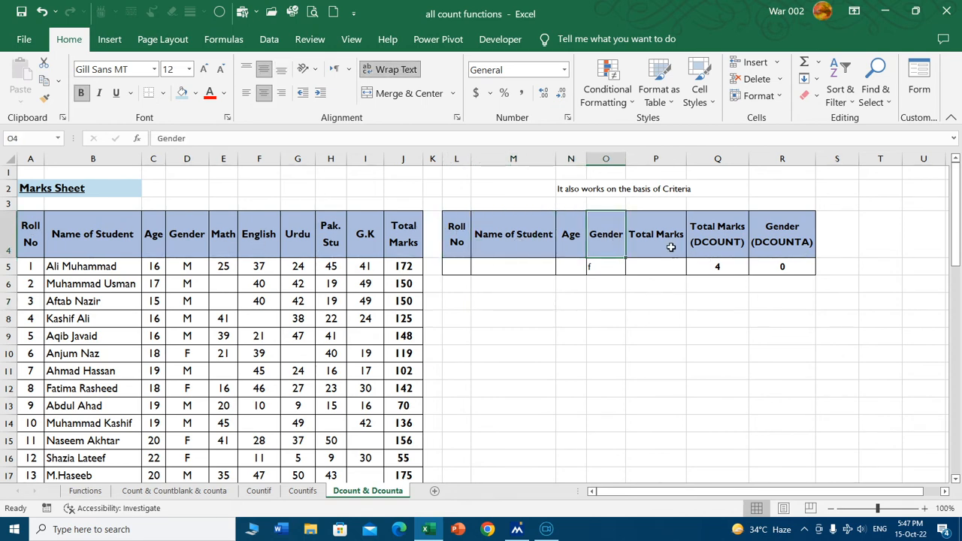
left_click(669, 246)
Clear the Gender criterion from O5 in the criteria table.
left_click_drag(592, 267, 774, 267)
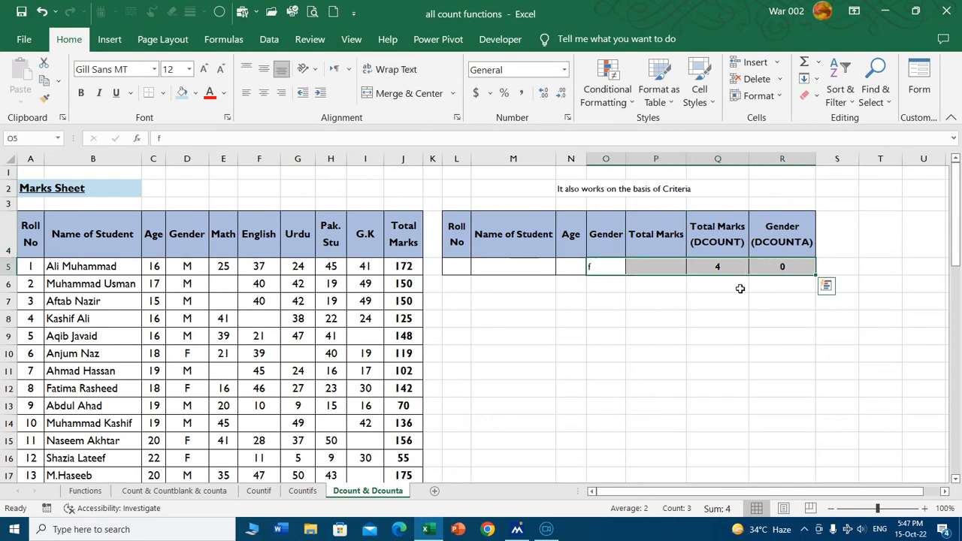
left_click(720, 290)
left_click(606, 267)
key("Delete")
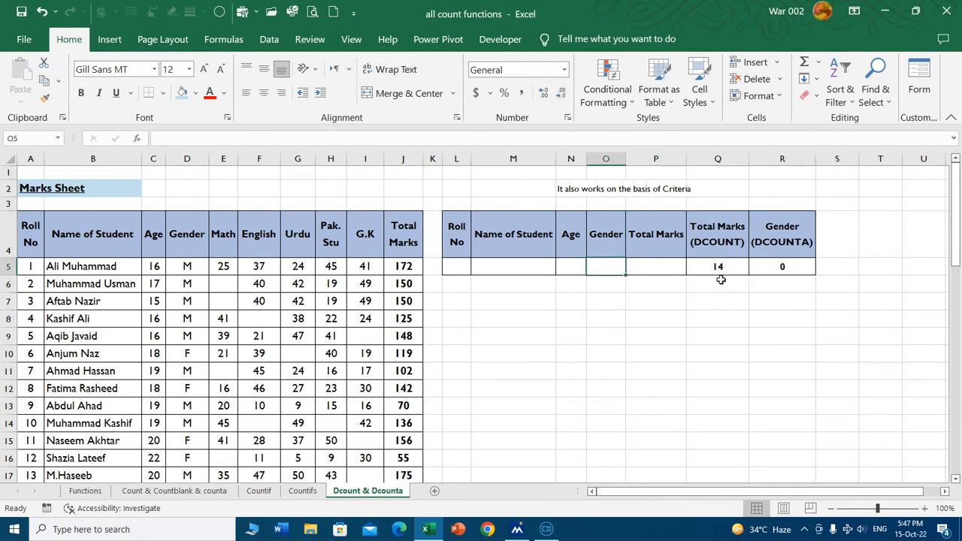
Examine the database, field and criteria arguments of the DCOUNT formula in Q5, leaving the formula as it is.
left_click(721, 267)
double_click(721, 267)
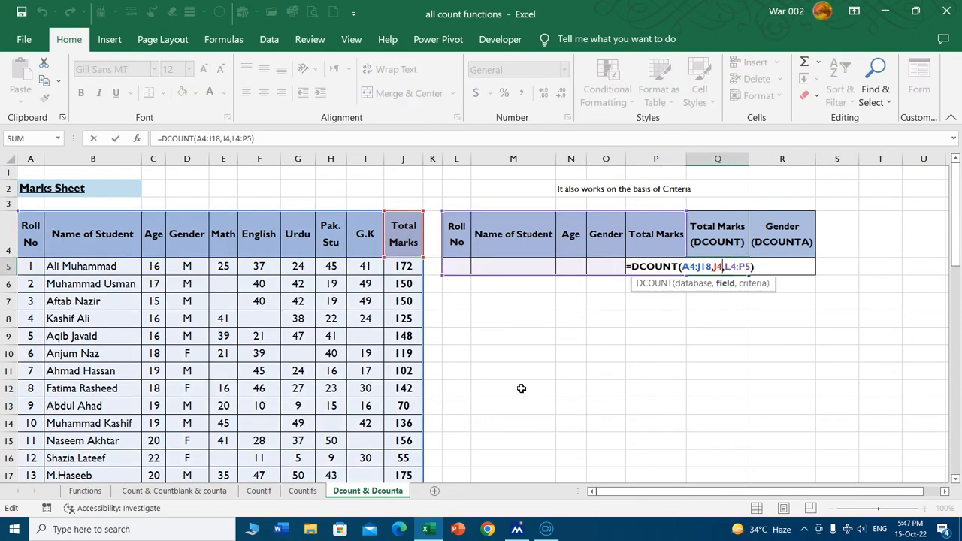
left_click(698, 267)
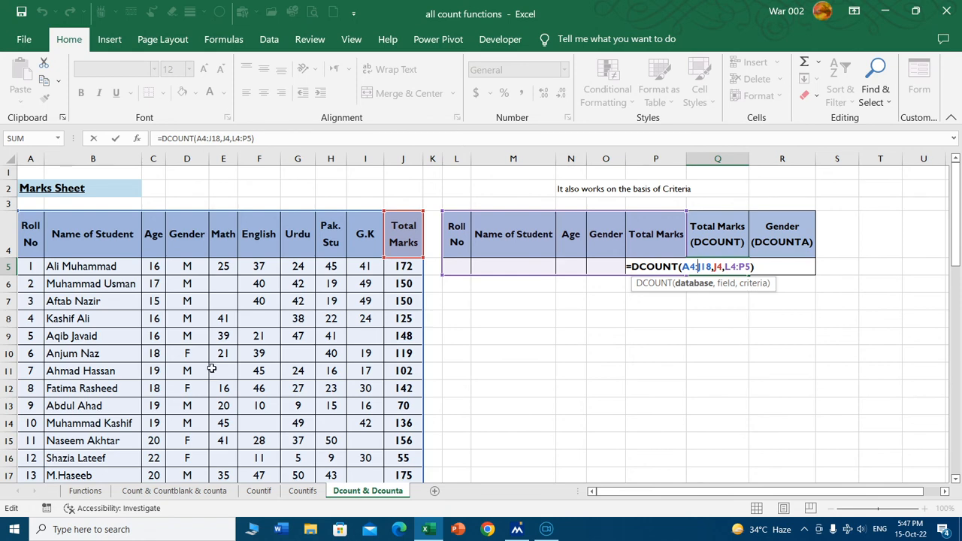
left_click(717, 267)
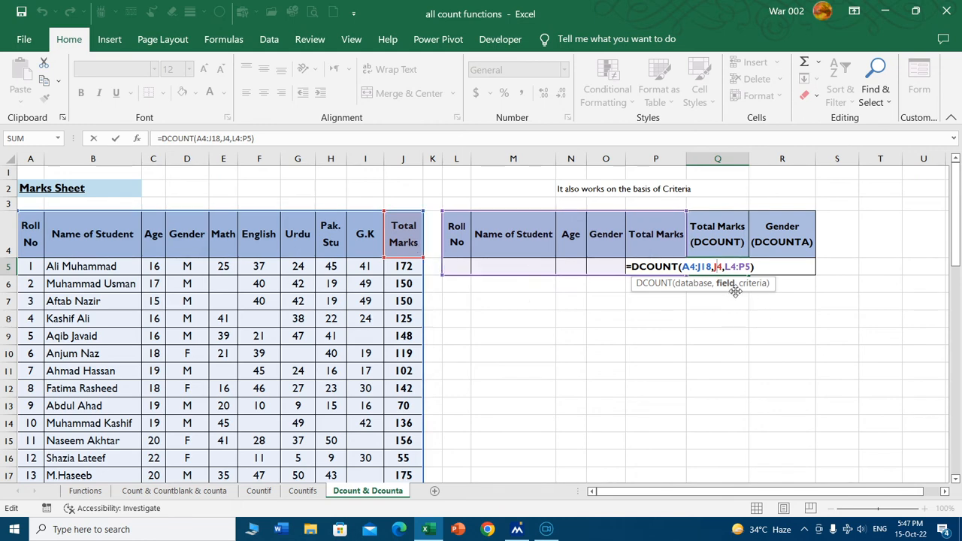
left_click(737, 267)
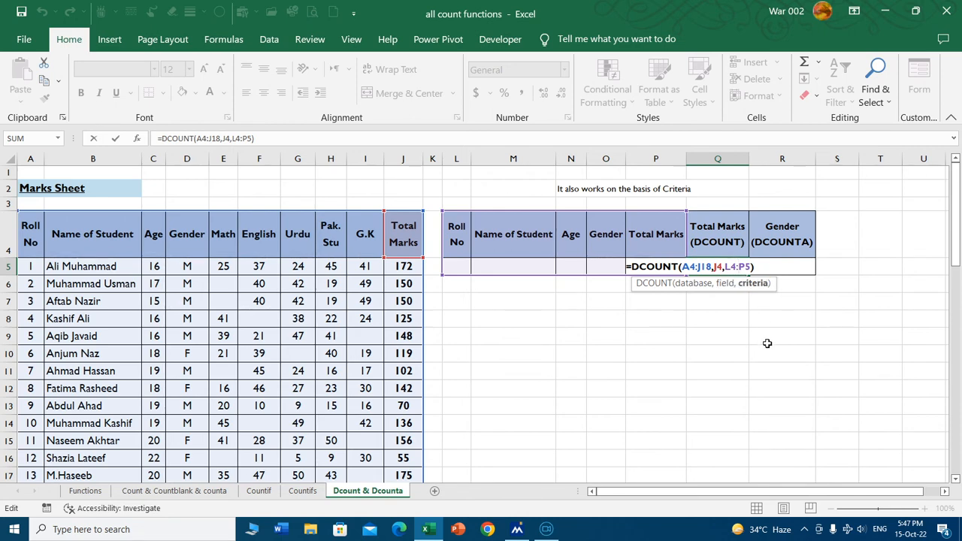
key("shift+Right")
key("shift+Right")
key("Return")
Delete the existing DCOUNT and DCOUNTA formulas from Q5:R5.
left_click_drag(724, 266, 774, 268)
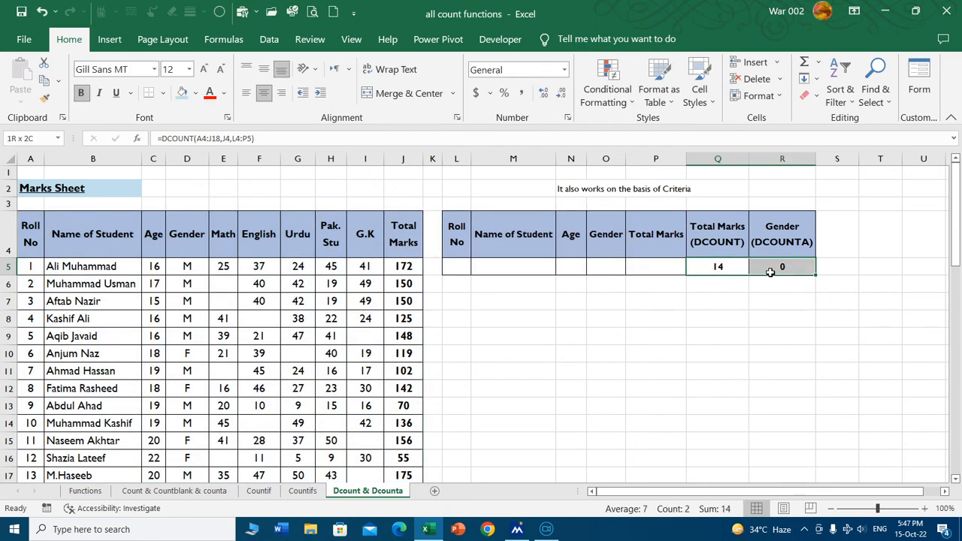
key("Delete")
left_click(711, 268)
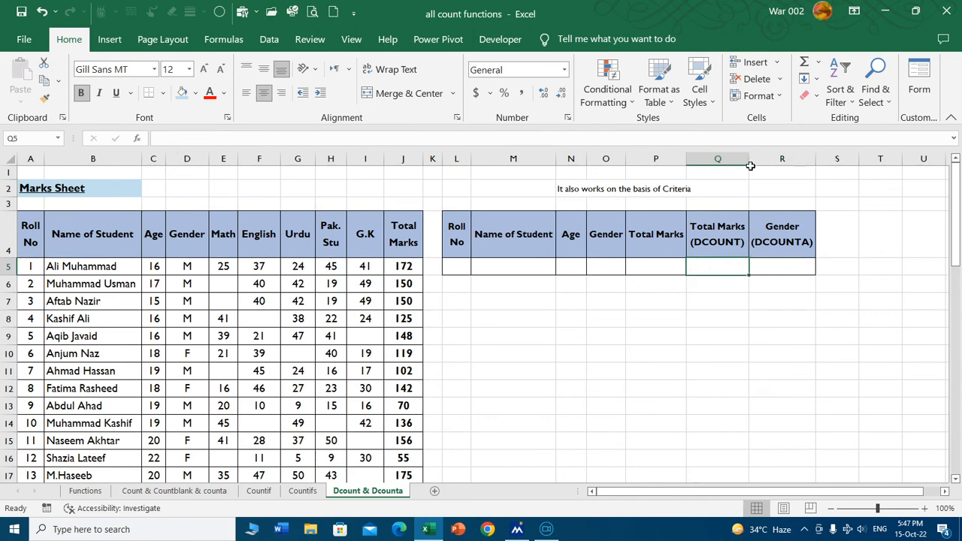
Widen the Total Marks (DCOUNT) column and increase the font size of Q5 to 16.
left_click_drag(750, 166, 819, 164)
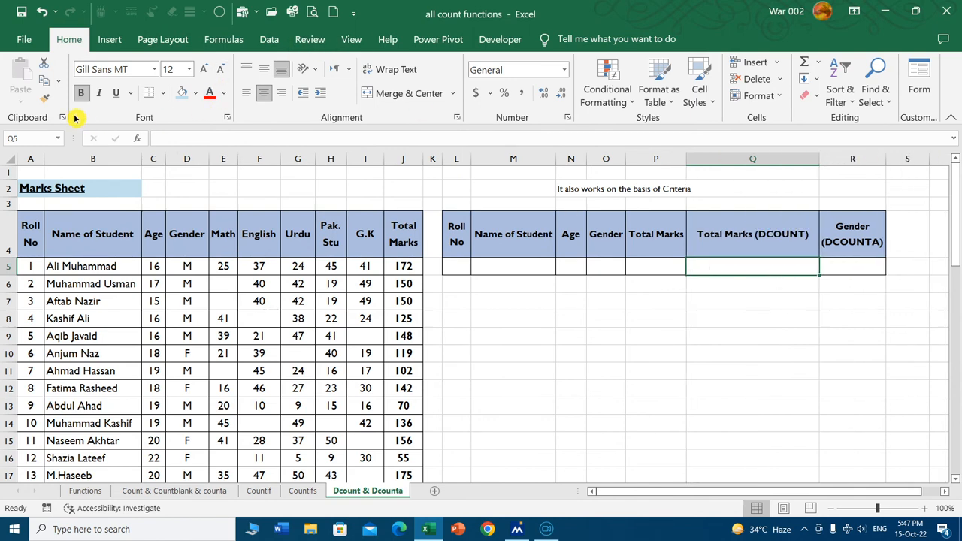
left_click(204, 68)
left_click(204, 68)
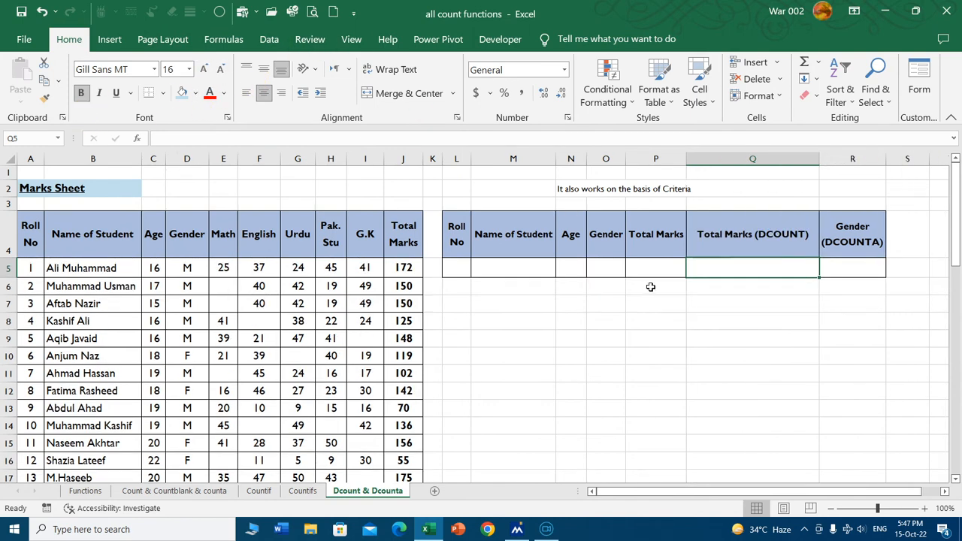
Enter =DCOUNT(A4:J18,J4,L4:P5) in Q5 to count Total Marks entries matching the criteria table.
type("=dcount")
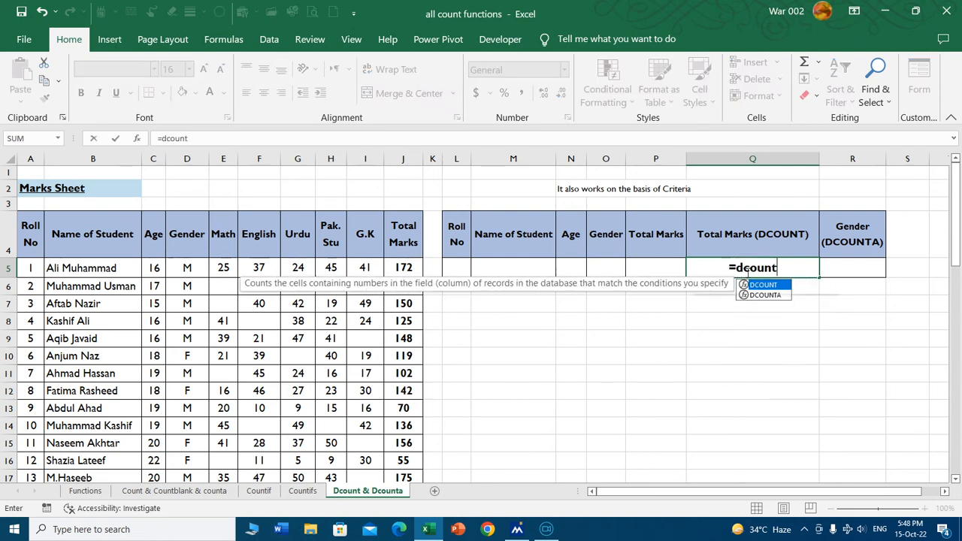
key("Tab")
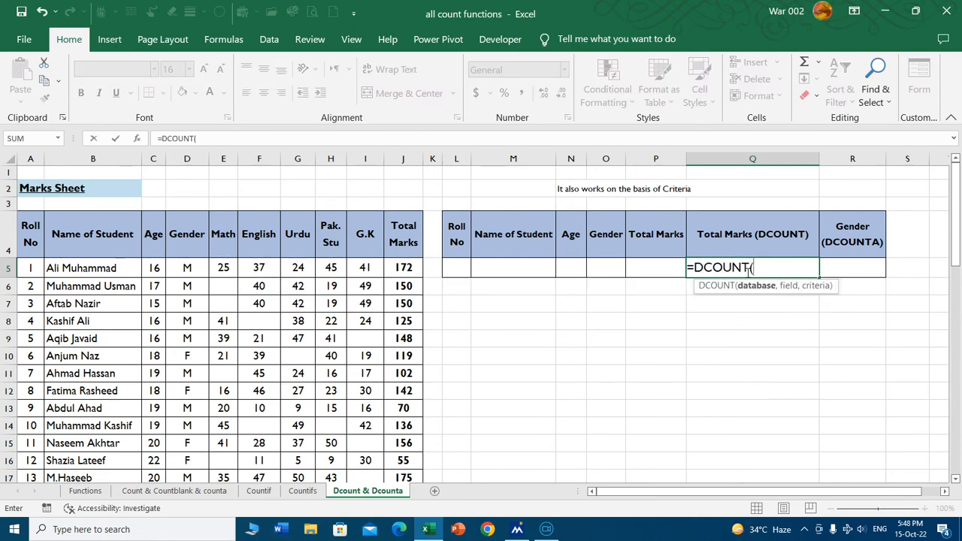
left_click(23, 233)
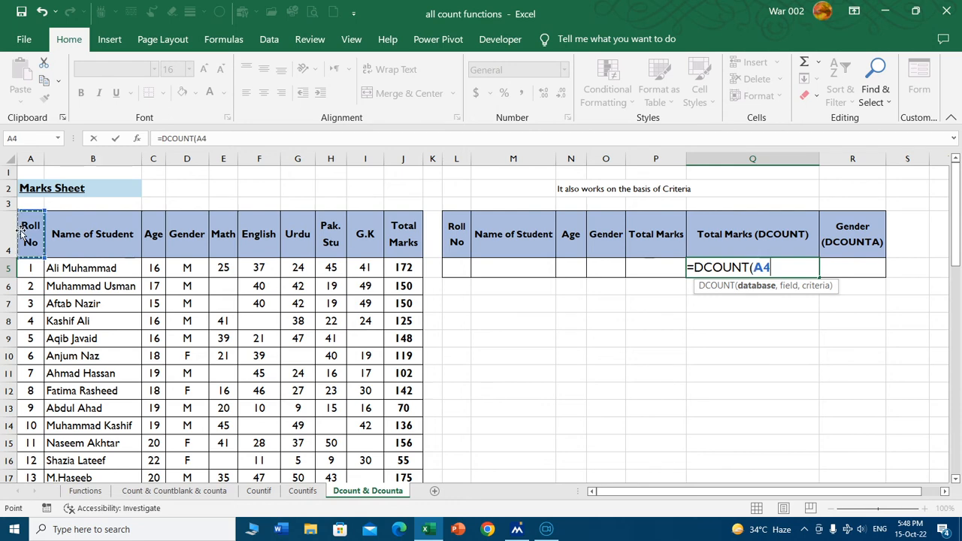
key("ctrl+shift+Right")
key("ctrl+shift+Down")
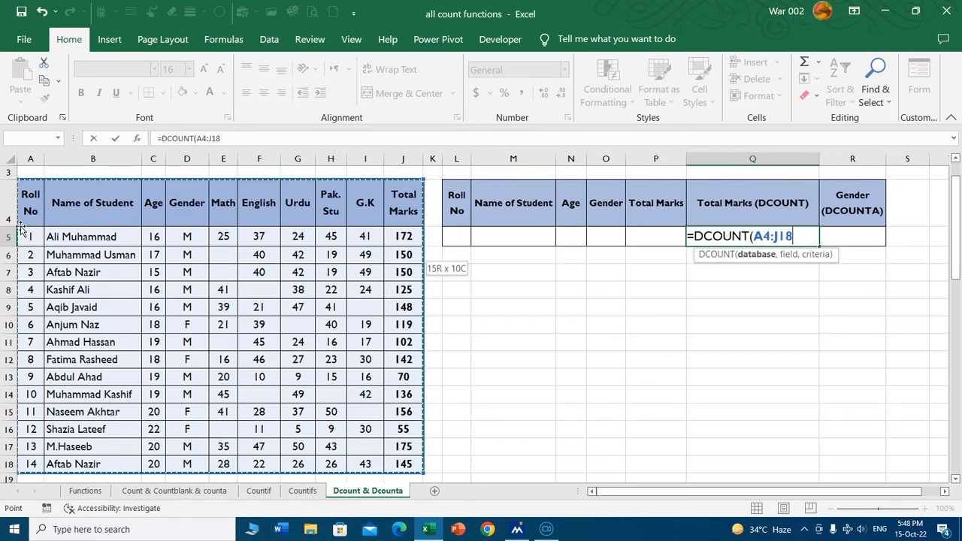
type(",")
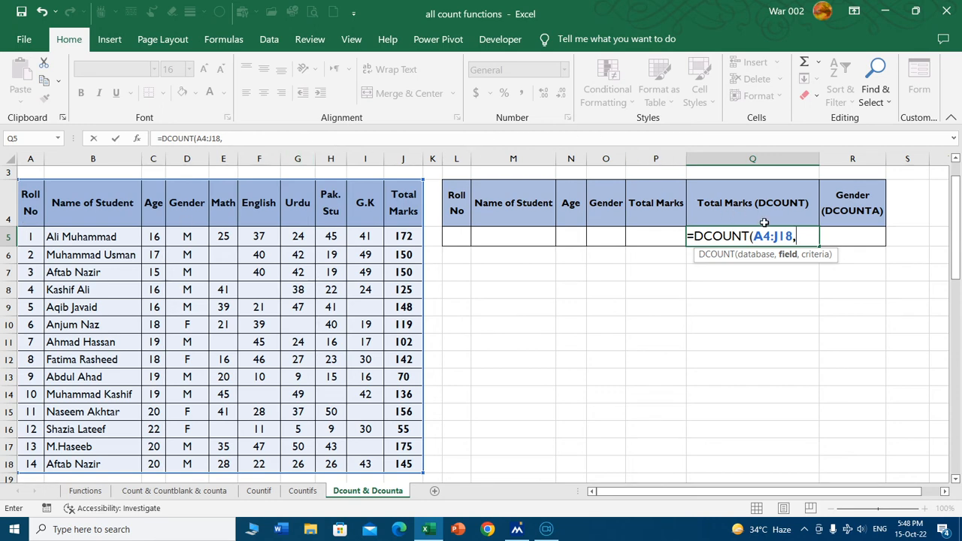
left_click(401, 209)
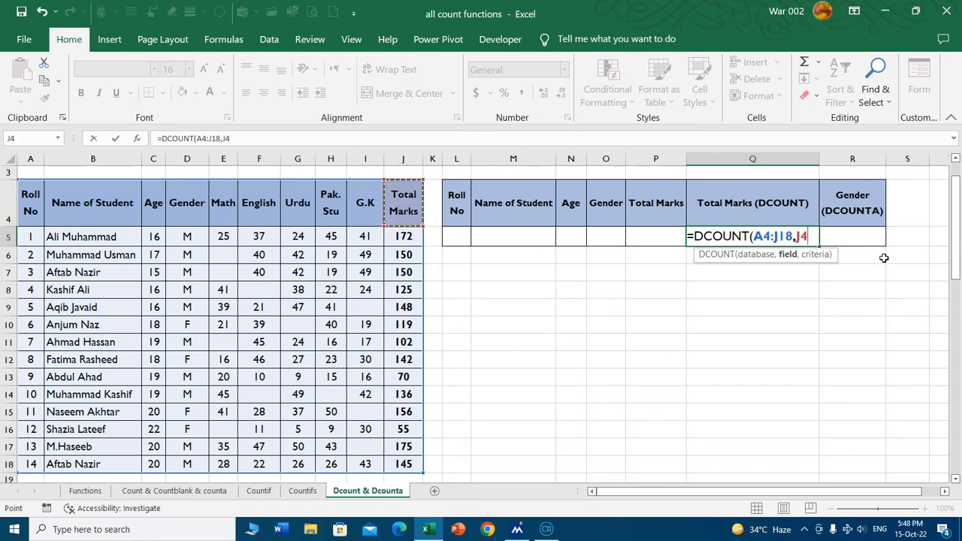
type(",")
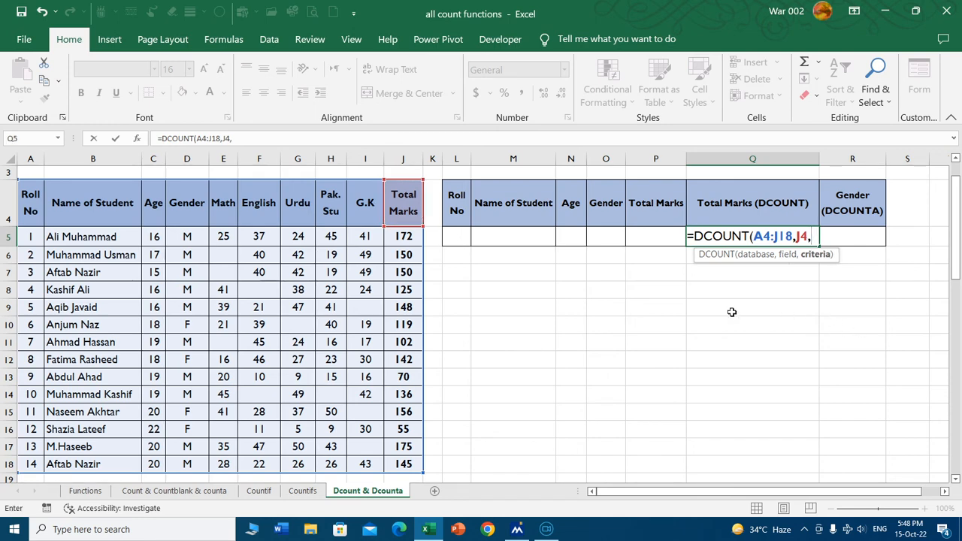
left_click_drag(465, 205, 650, 236)
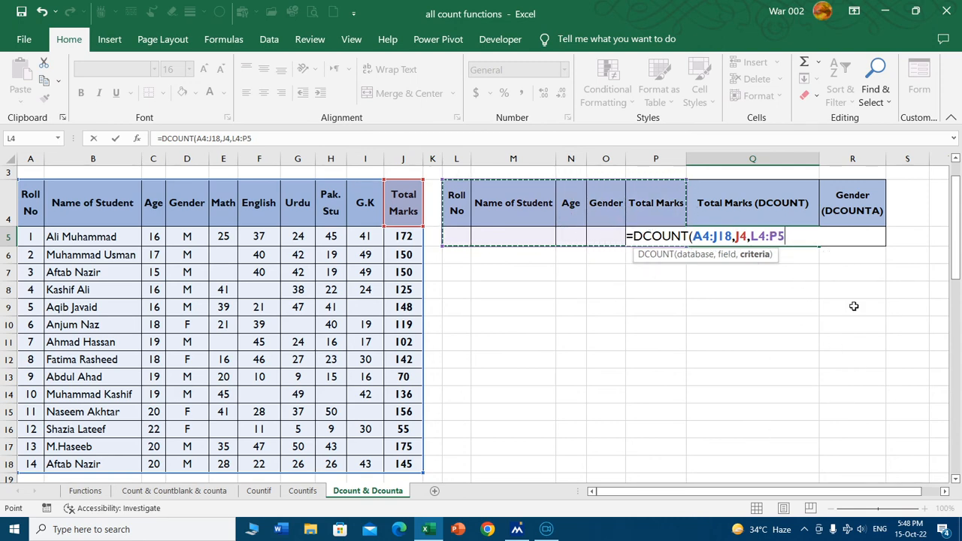
type(")")
key("Return")
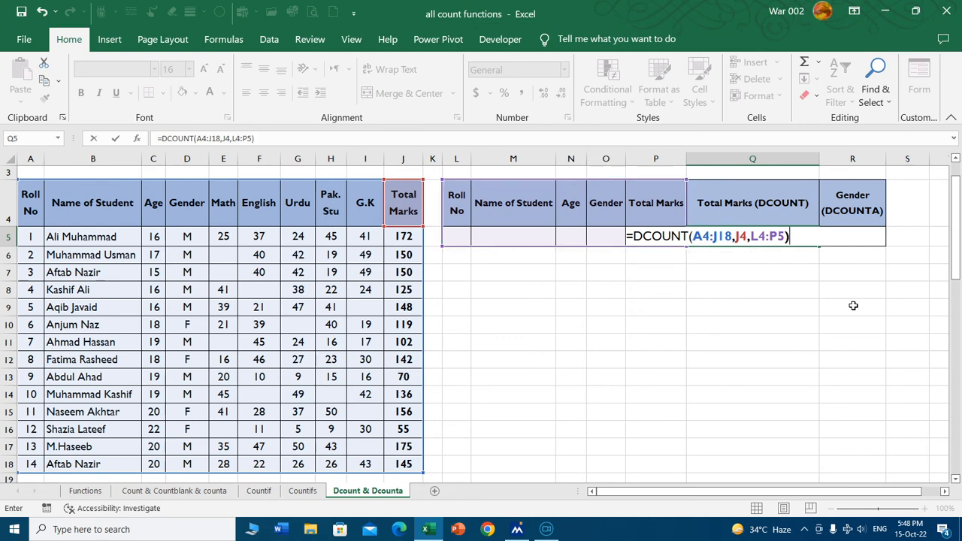
left_click(758, 238)
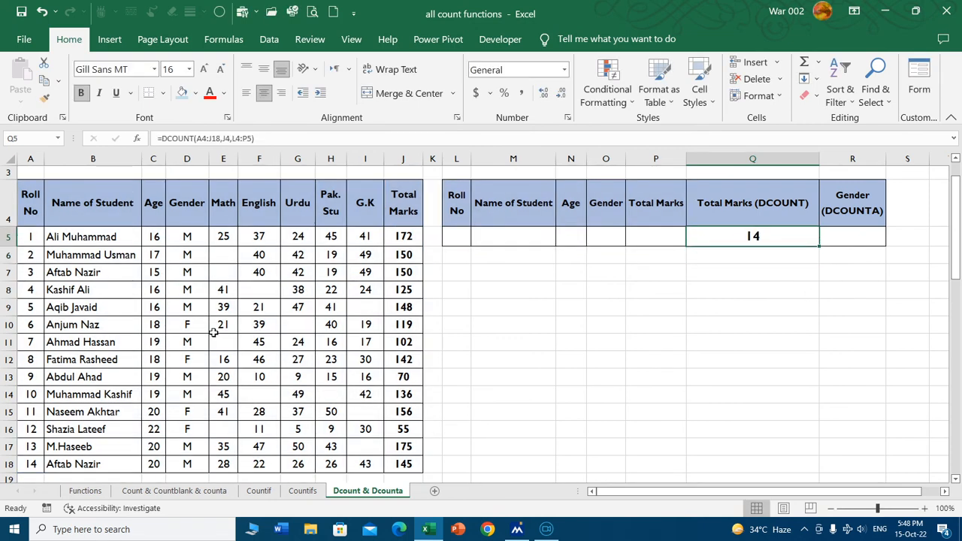
Set the Age criterion in N5 to 16 and check the DCOUNT result in Q5.
left_click(644, 239)
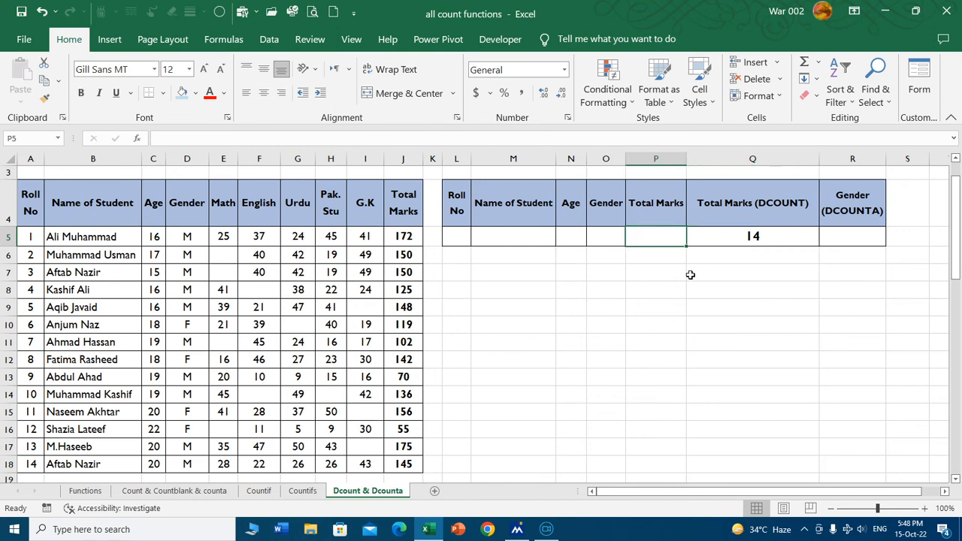
key("Left")
key("Left")
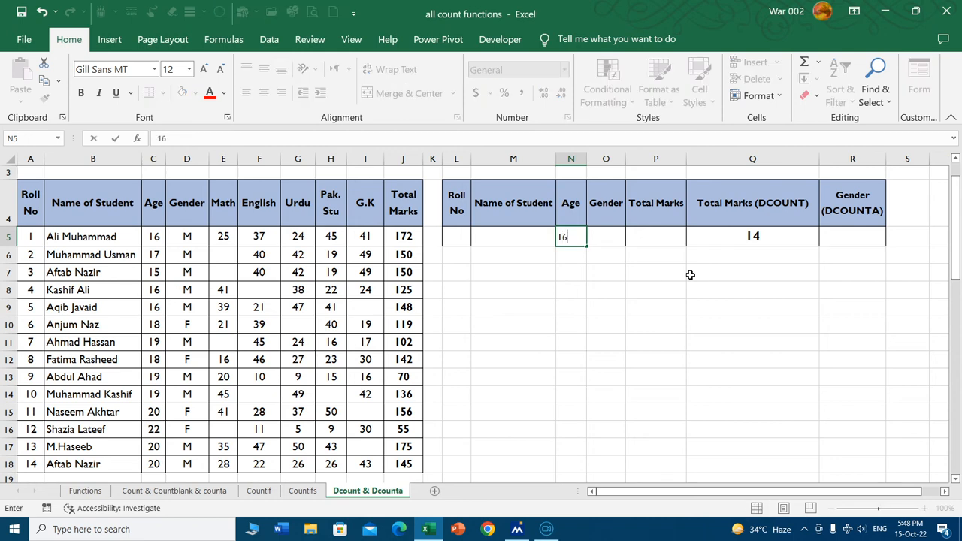
key("Return")
left_click(774, 240)
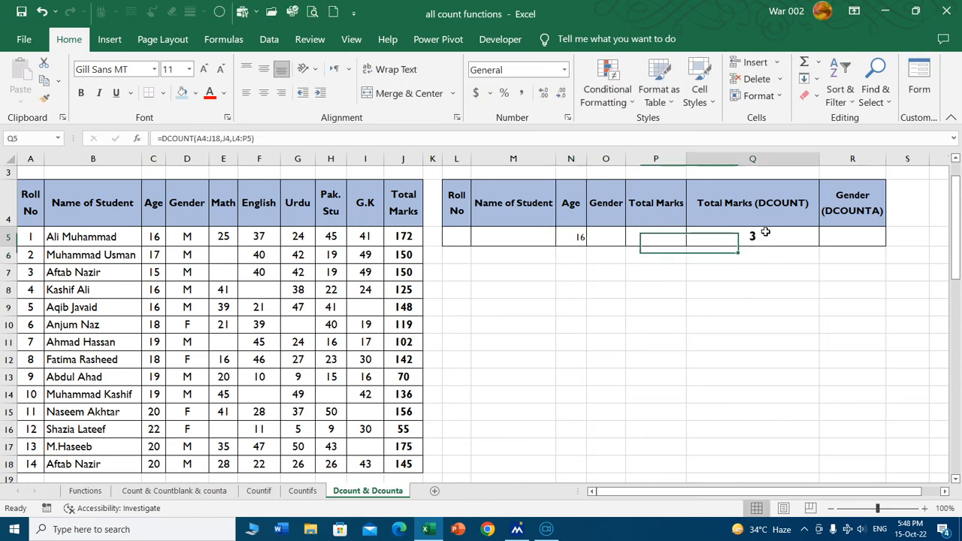
Add filters to the Marks Sheet headers and filter the Age column to show only 16.
left_click(159, 213)
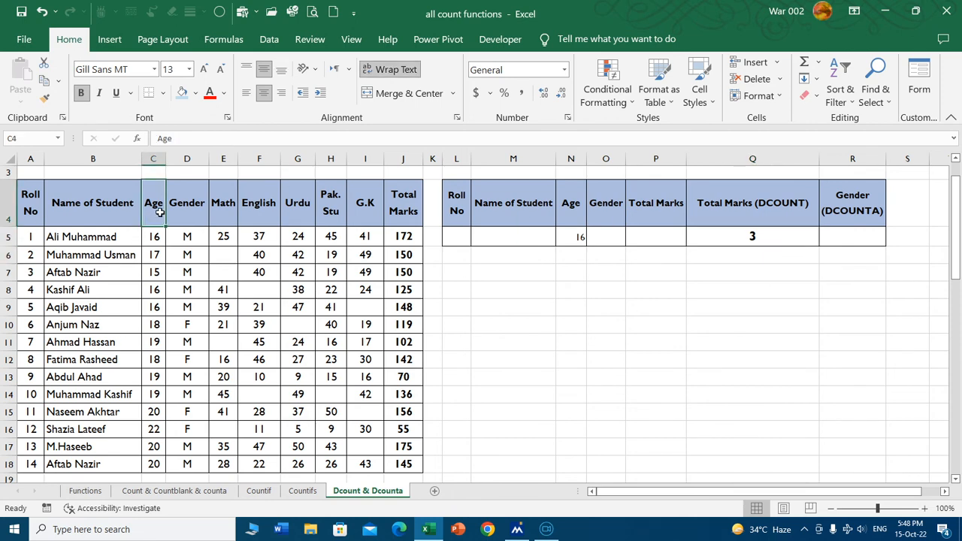
key("ctrl+shift+l")
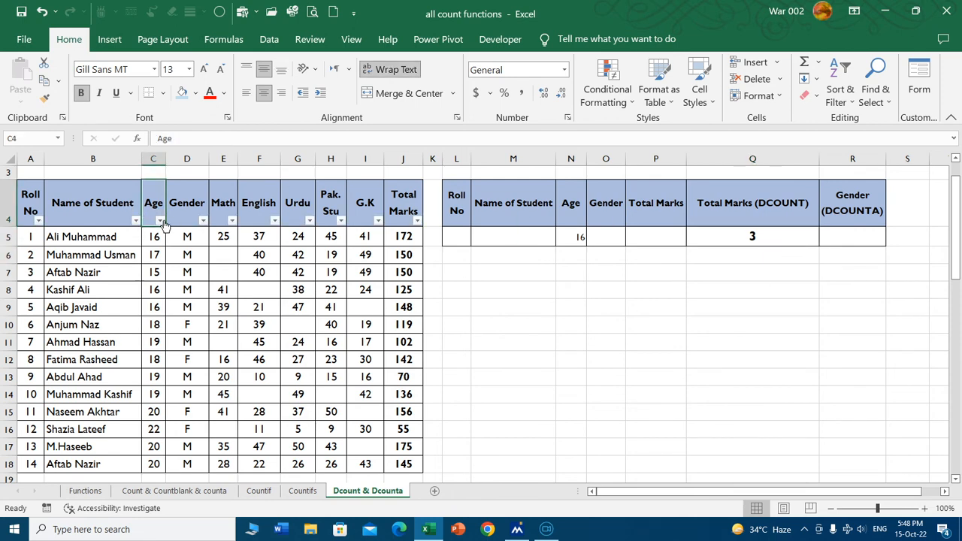
left_click(159, 220)
left_click(225, 384)
left_click(216, 412)
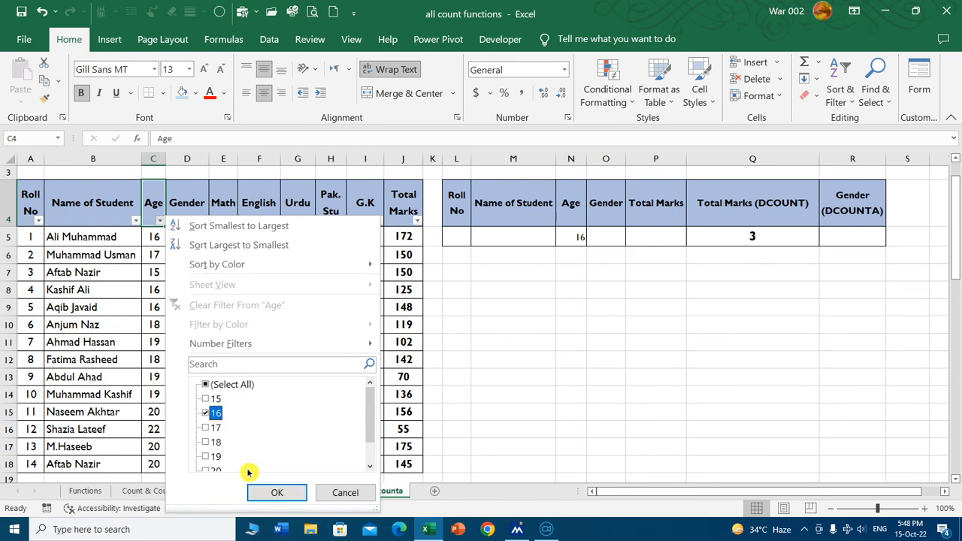
left_click(275, 493)
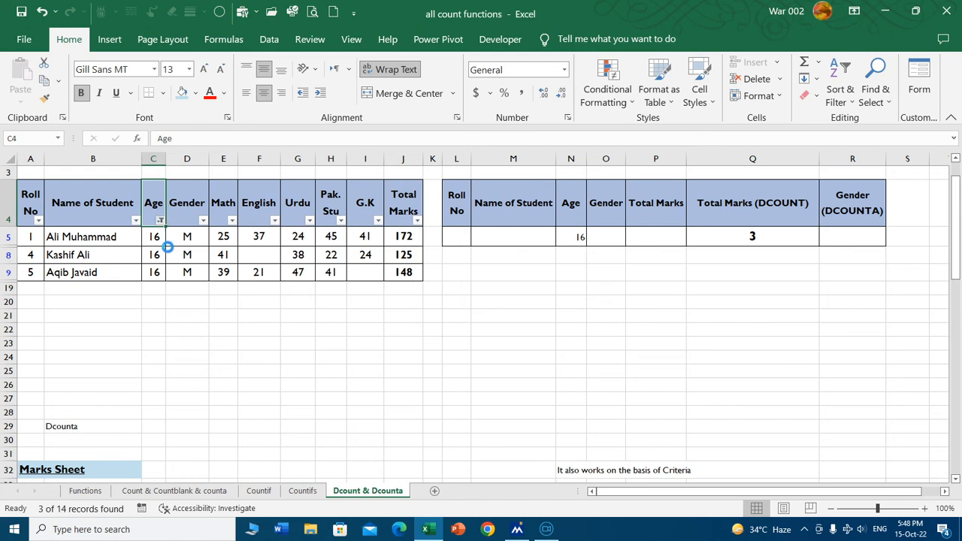
Reset the Age filter to show all ages in the Marks Sheet.
left_click(160, 220)
left_click(207, 384)
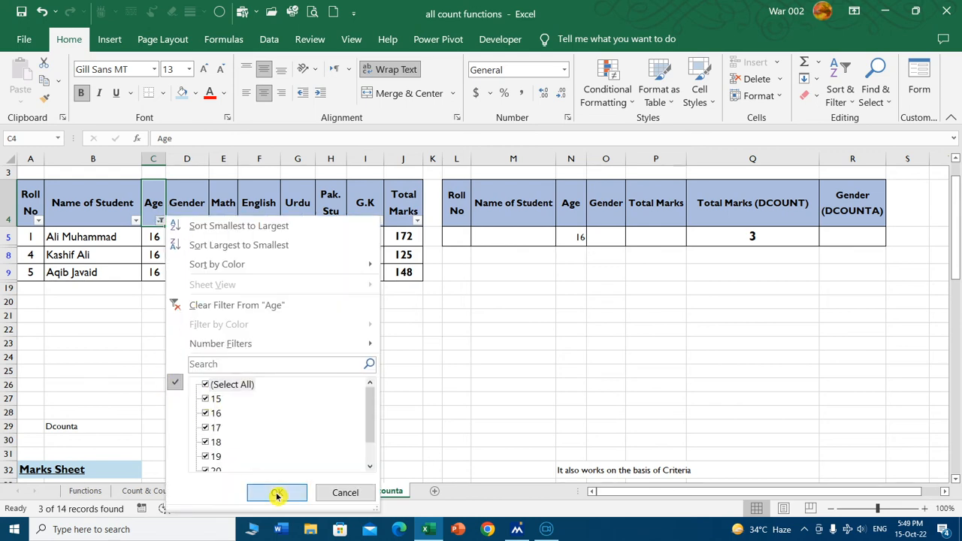
left_click(277, 493)
Change the Age criterion in N5 to >20 and check the matching student's age in the Marks Sheet.
left_click(580, 241)
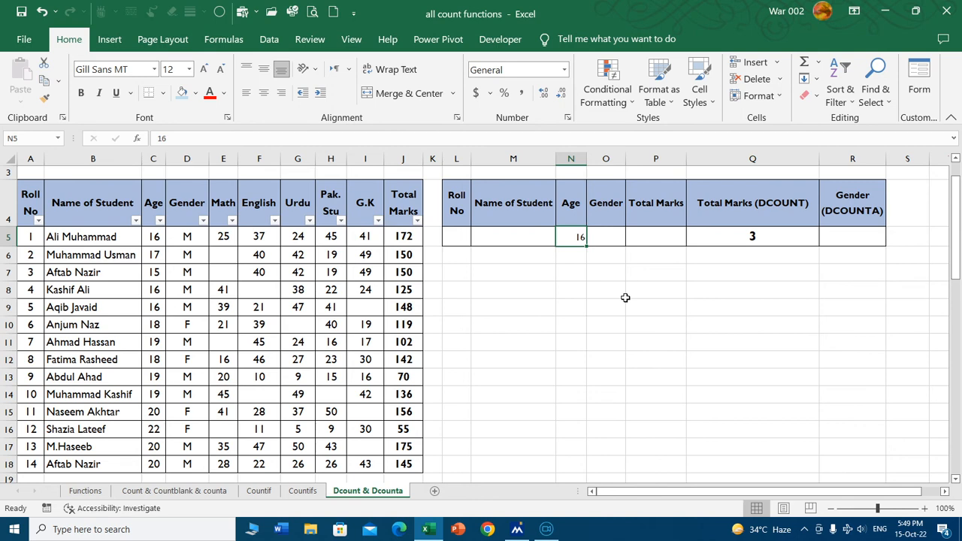
type(">")
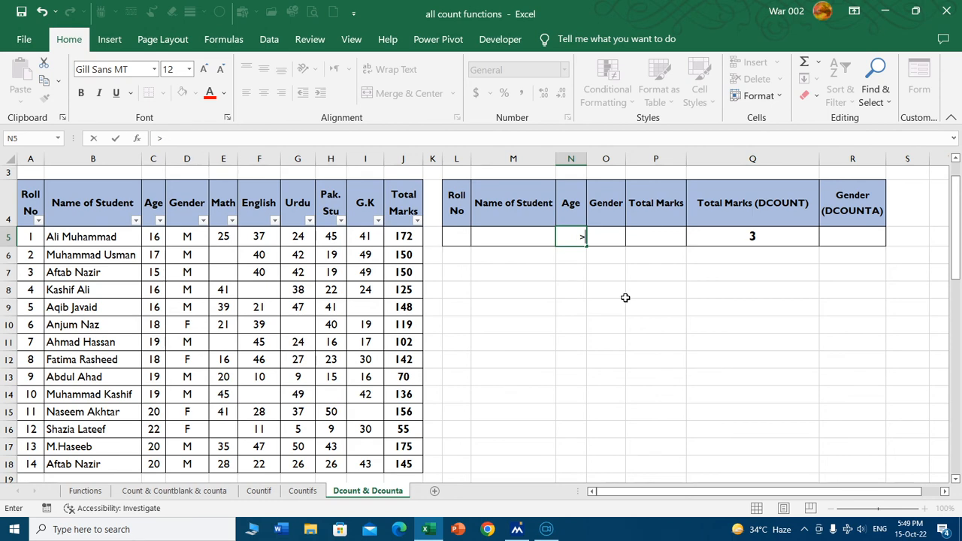
type("20")
key("Return")
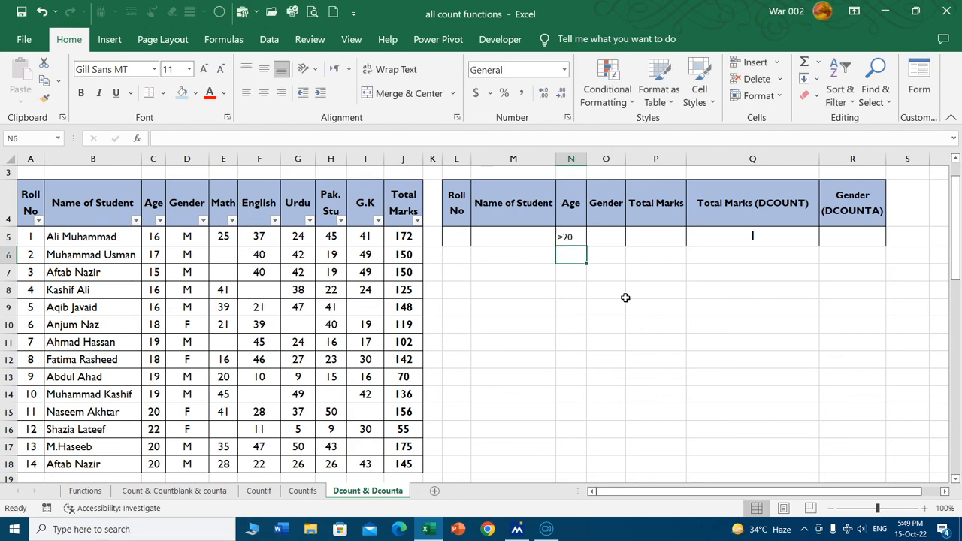
left_click(155, 430)
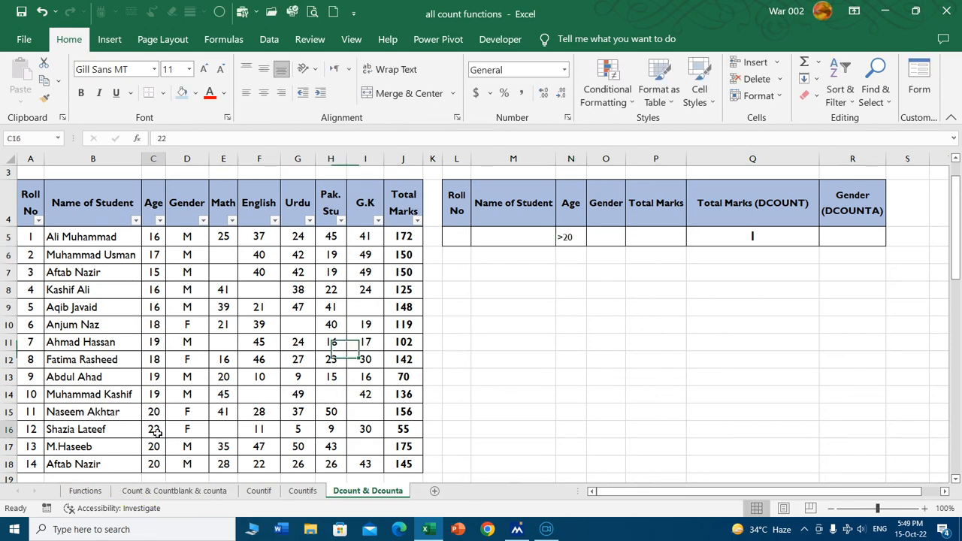
Clear the Age criterion and enter a student's first name as the Name of Student criterion in M5.
left_click(572, 237)
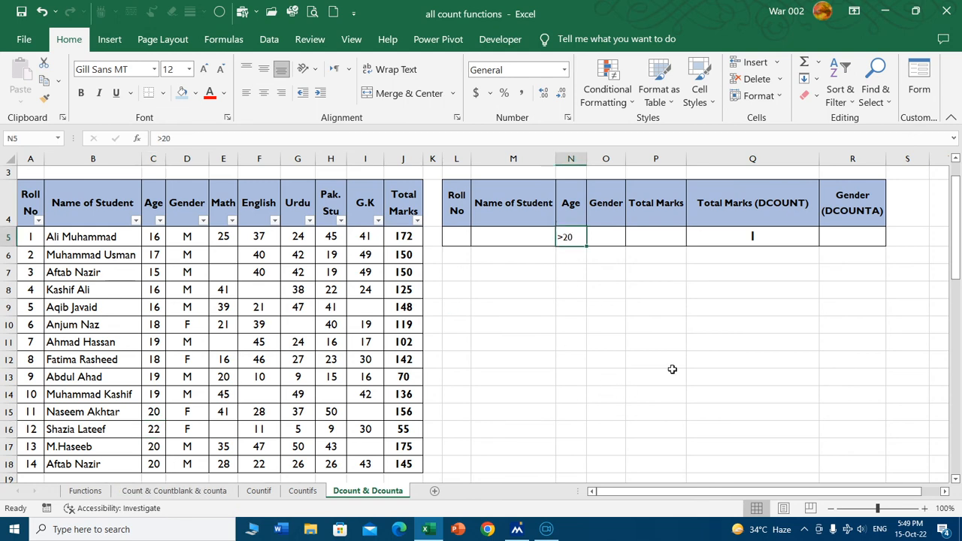
key("Delete")
left_click(521, 242)
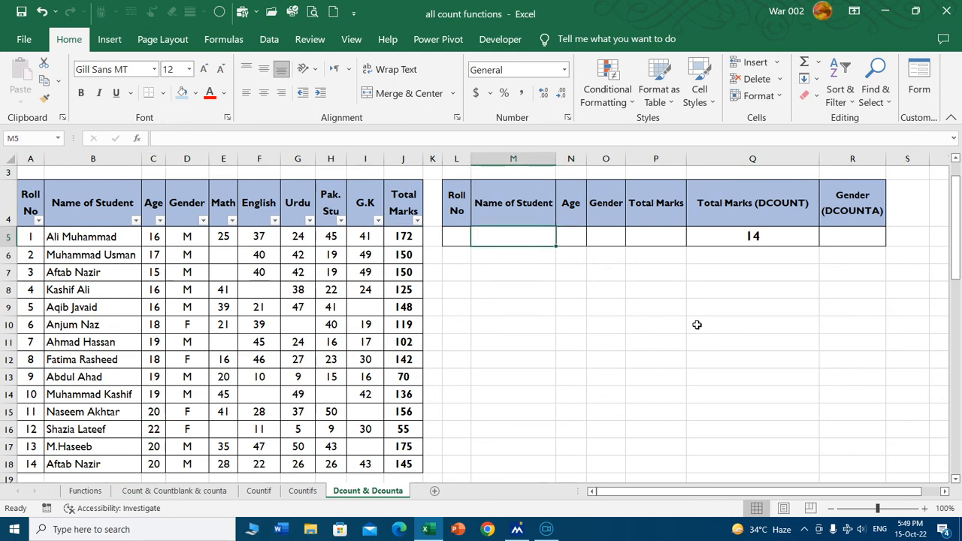
type("Kash")
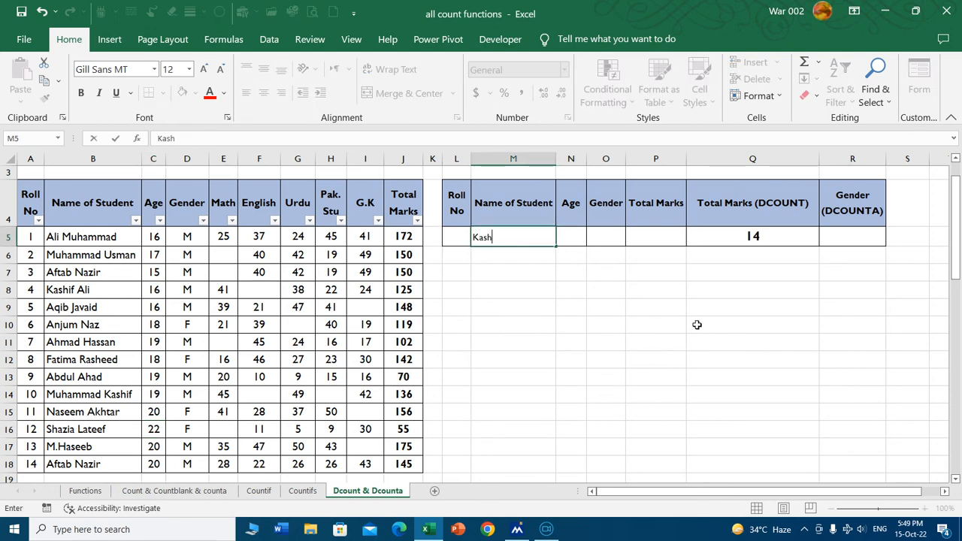
type("if")
key("Return")
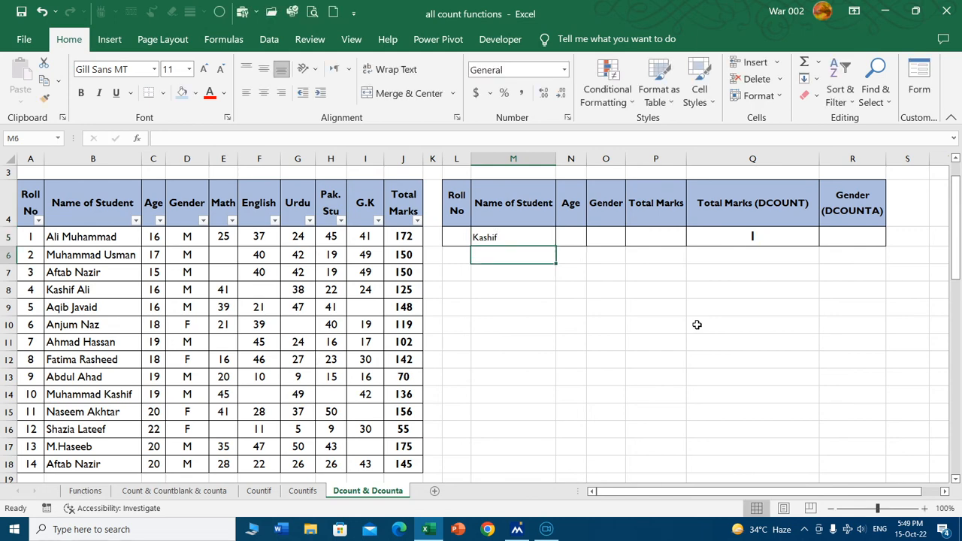
left_click(71, 293)
Clear the Name of Student criterion from M5.
left_click_drag(494, 236, 499, 214)
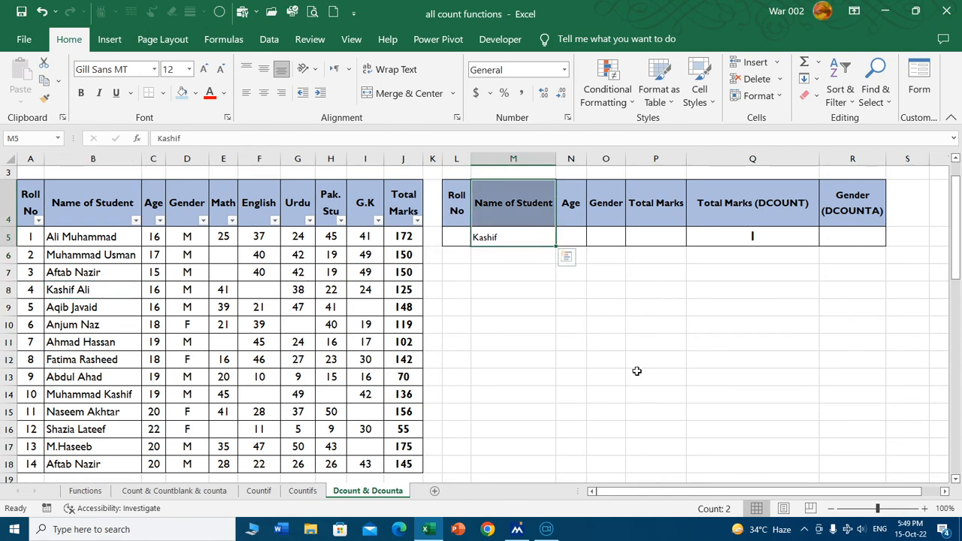
key("Down")
key("Up")
key("Delete")
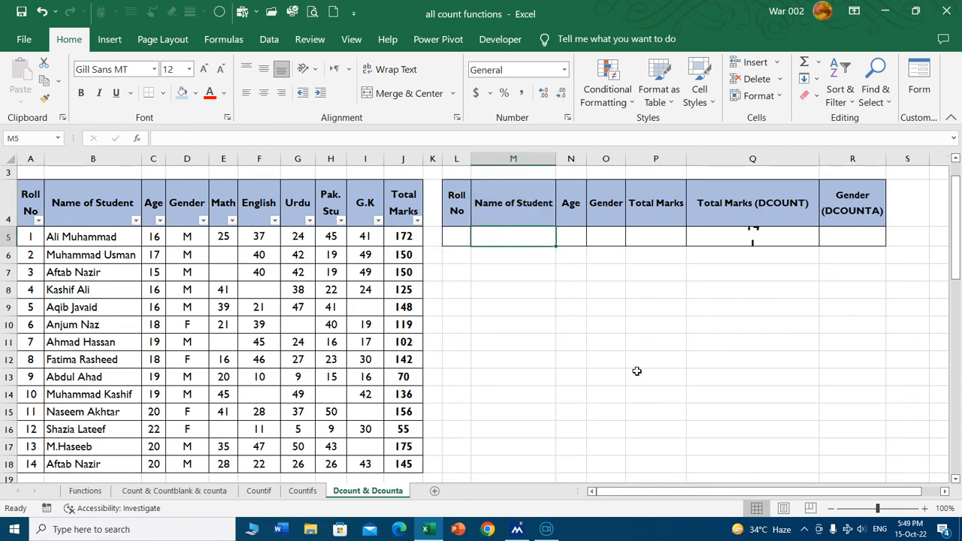
Set the Gender criterion in O5 to m.
key("Right")
key("Right")
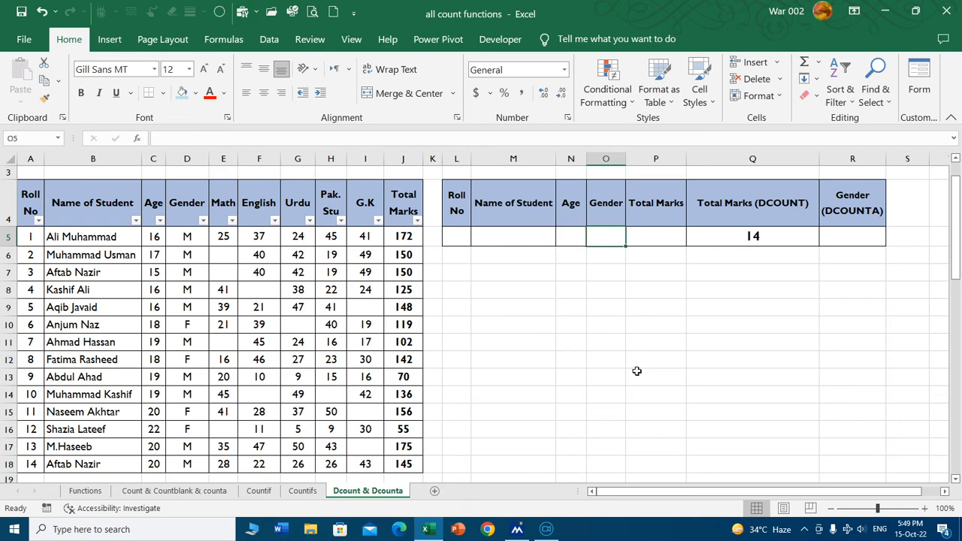
type("m")
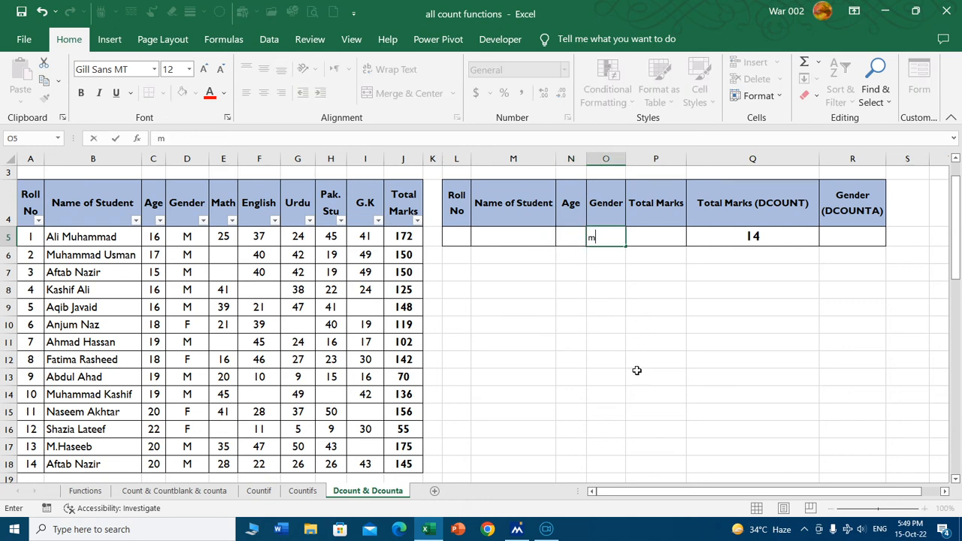
key("Return")
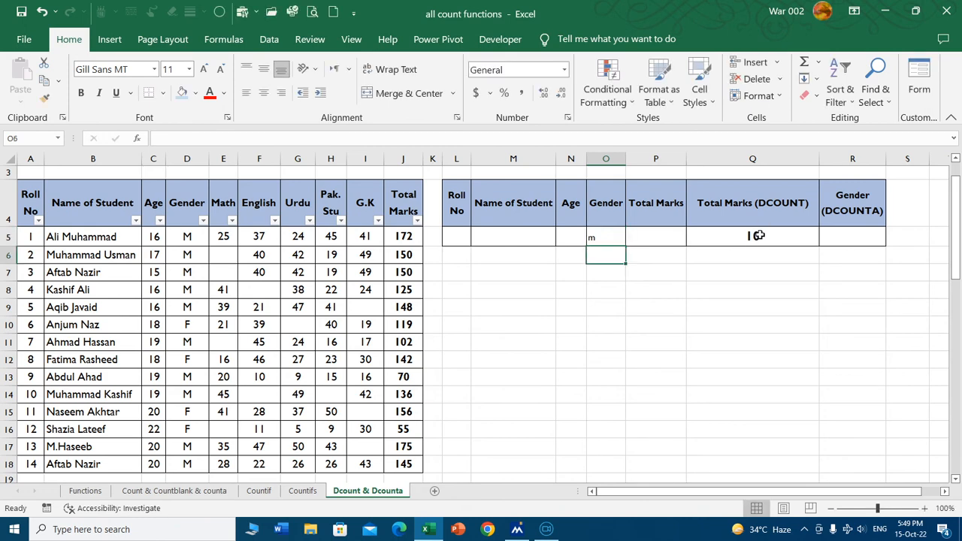
Filter the Gender column of the marks table to M and go through the listed students' names.
left_click(202, 220)
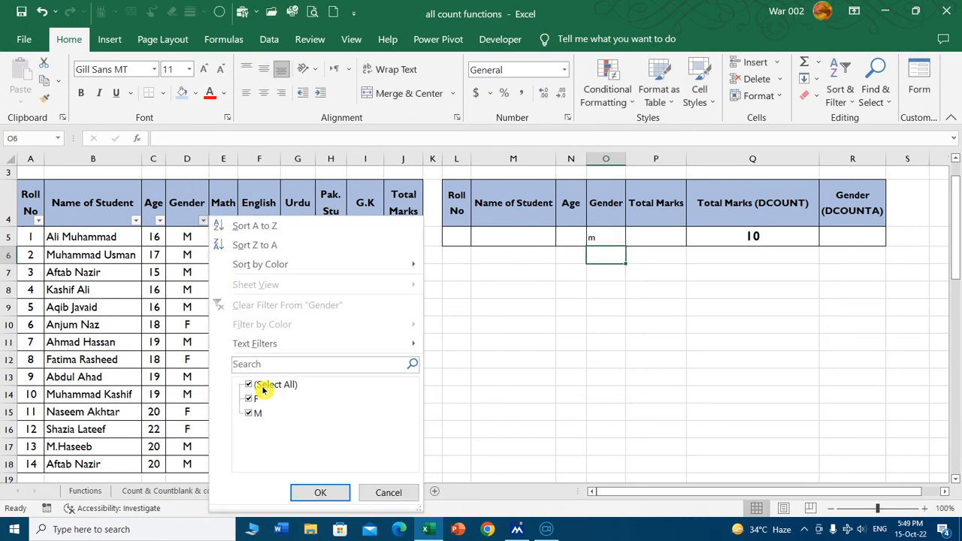
left_click(259, 386)
left_click(263, 413)
left_click(333, 491)
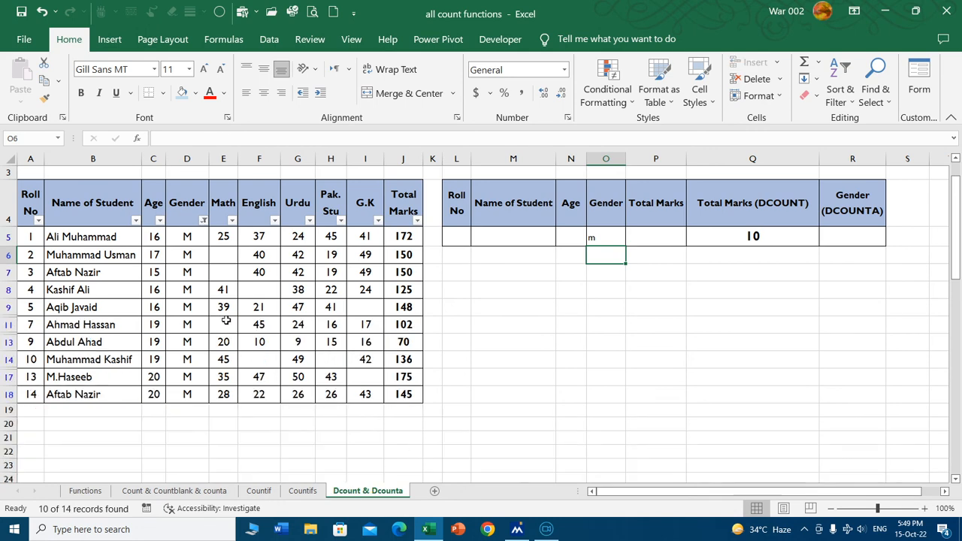
left_click(84, 239)
left_click_drag(82, 310, 86, 394)
left_click(790, 304)
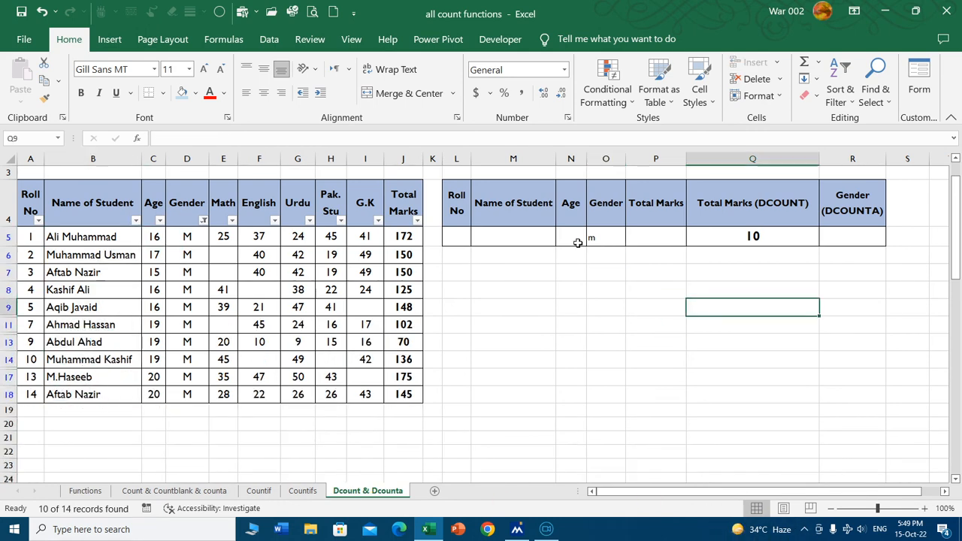
Set the Gender criterion in O5 to f.
left_click(620, 238)
type("f")
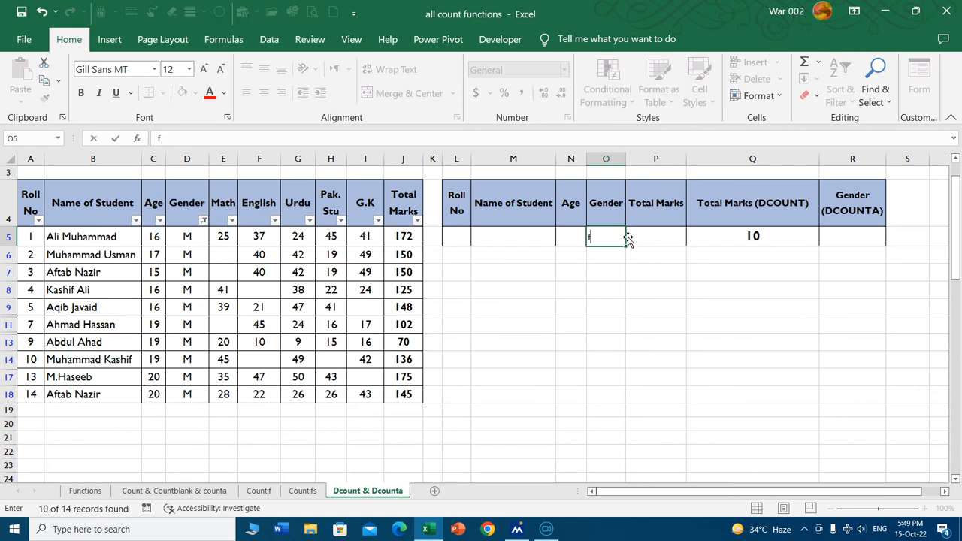
key("Return")
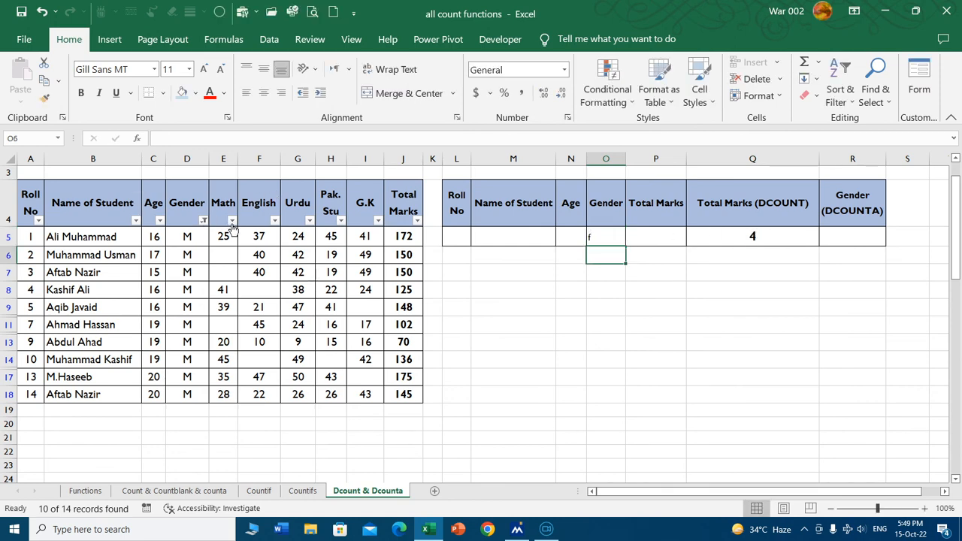
Filter the marks table's Gender column to F to check the female students, and restore all rows.
left_click(203, 221)
left_click(250, 400)
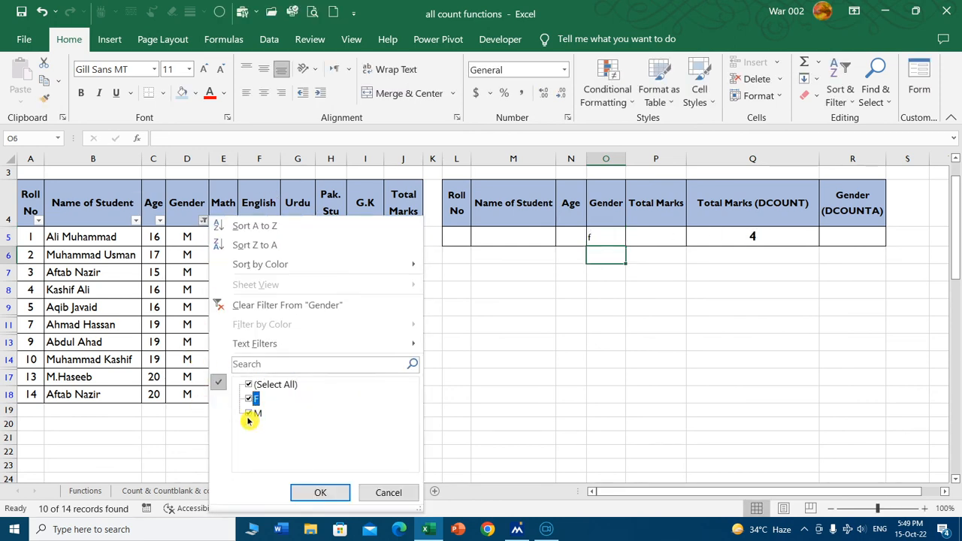
left_click(249, 414)
left_click(322, 492)
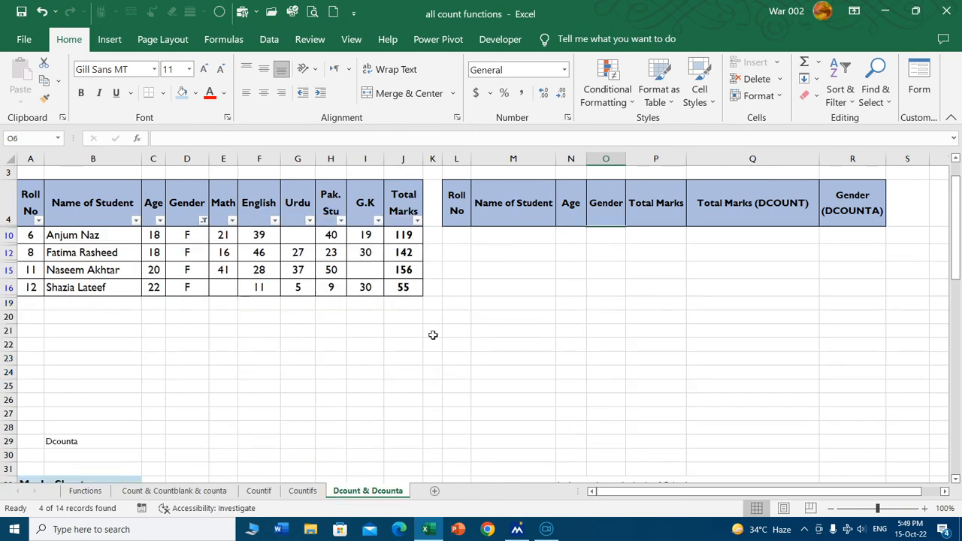
left_click(203, 221)
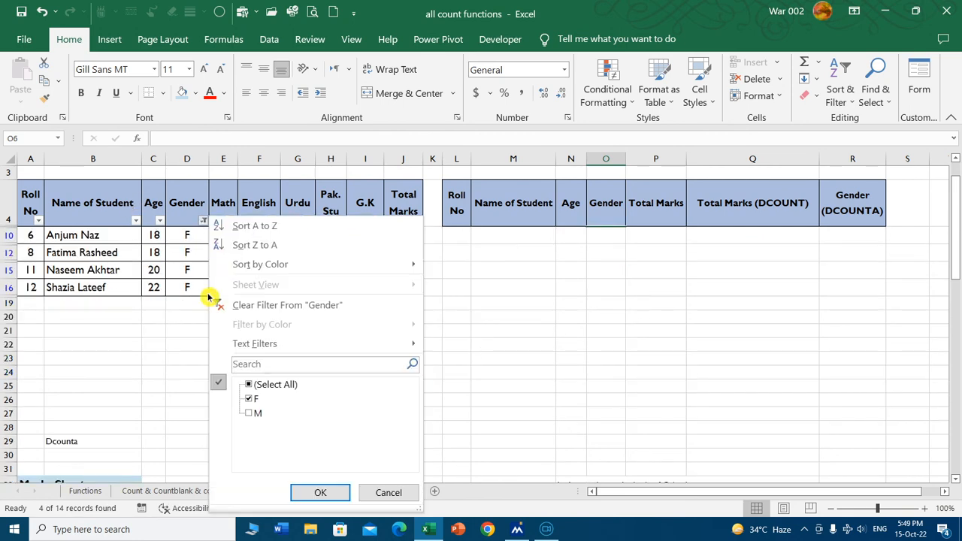
left_click(249, 384)
left_click(320, 492)
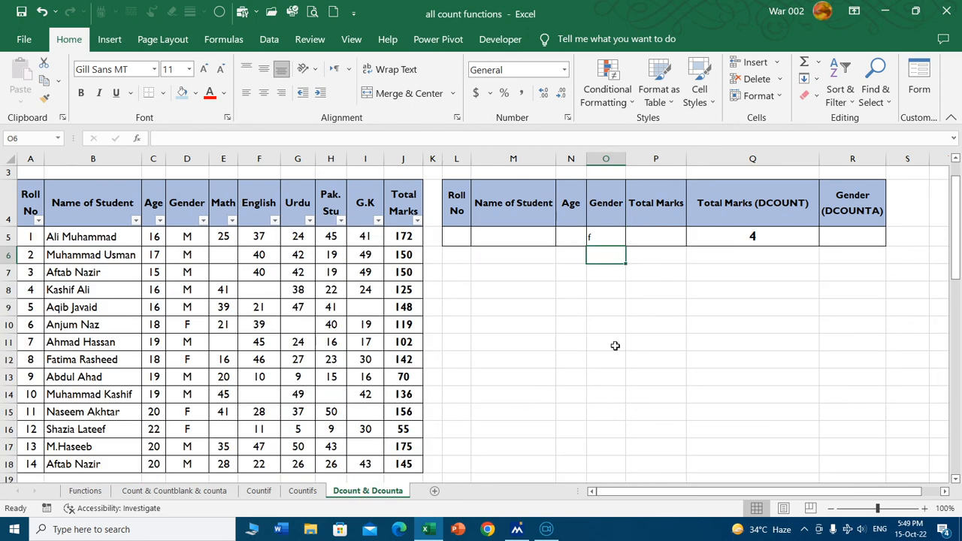
On the Functions sheet, fill the DCOUNT and DCOUNTA rows of the function list with yellow.
left_click(85, 491)
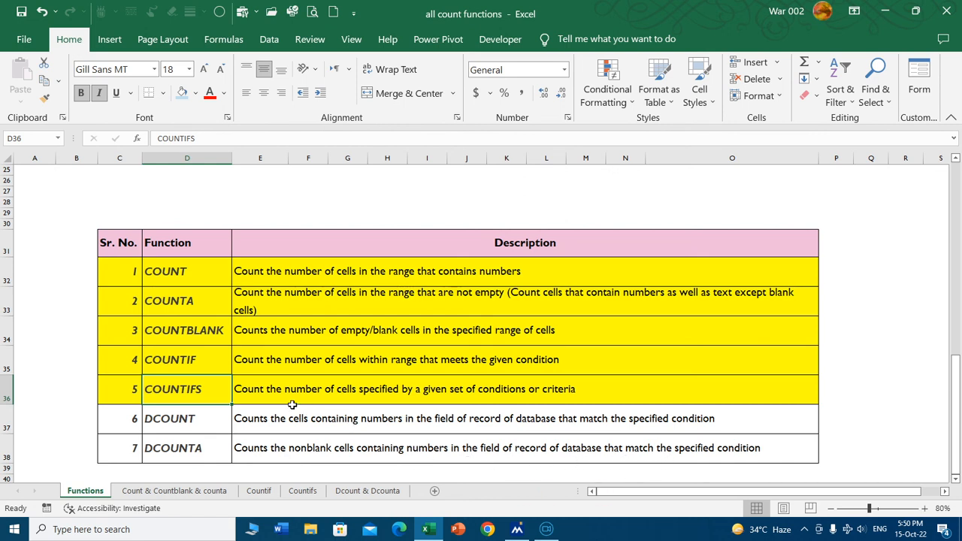
left_click_drag(137, 420, 290, 444)
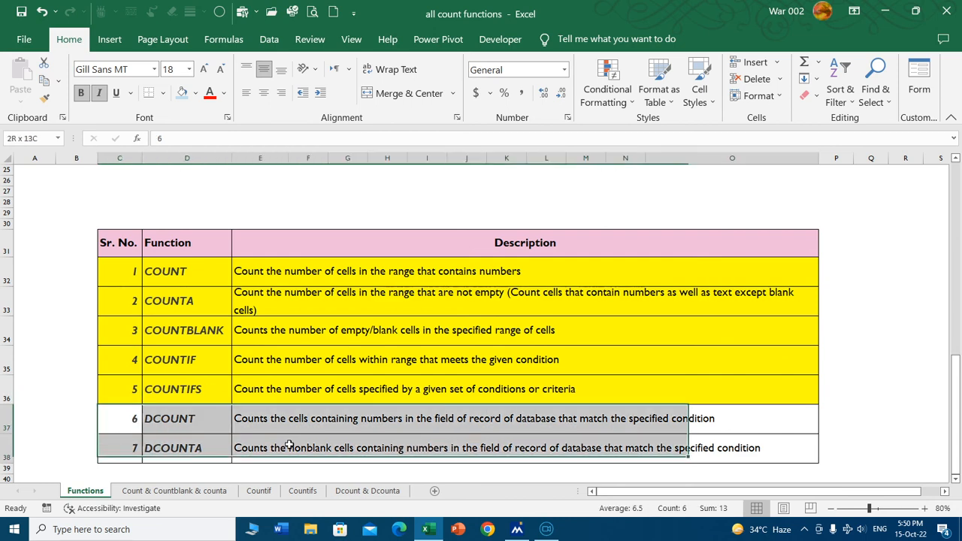
left_click(197, 99)
left_click(218, 212)
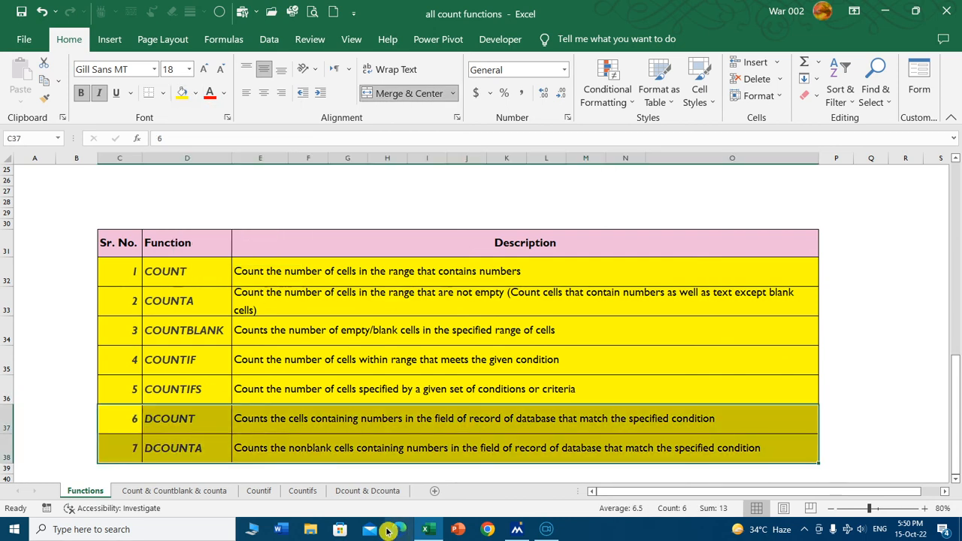
Return to the Dcount & Dcounta sheet and widen column R so the Gender (DCOUNTA) heading fits on one line.
left_click(367, 490)
left_click(606, 236)
type("f")
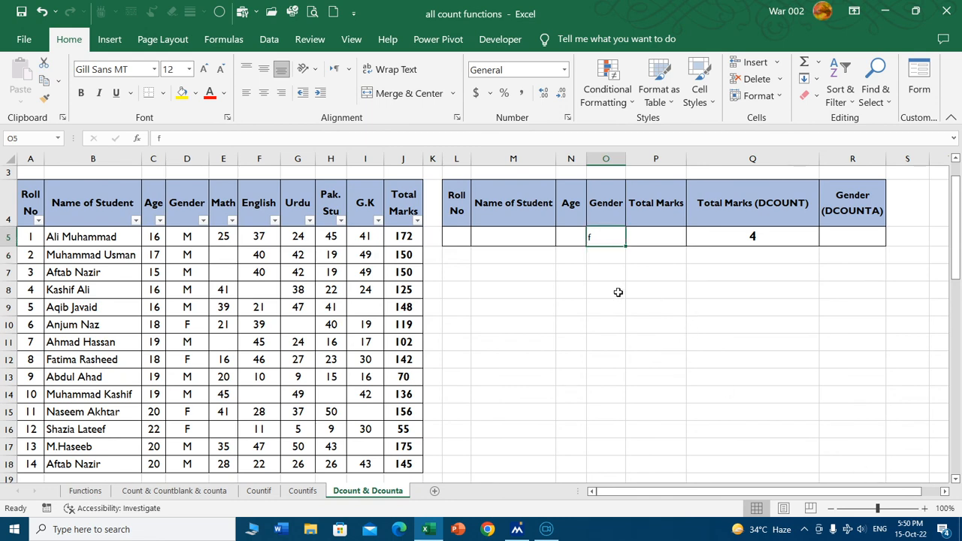
left_click(786, 239)
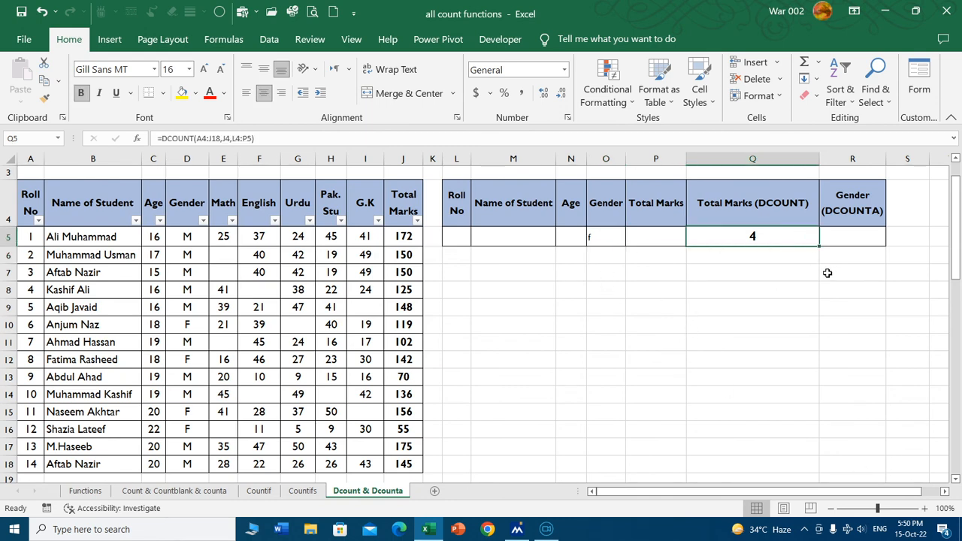
left_click(867, 244)
left_click(772, 245)
left_click_drag(886, 158, 948, 162)
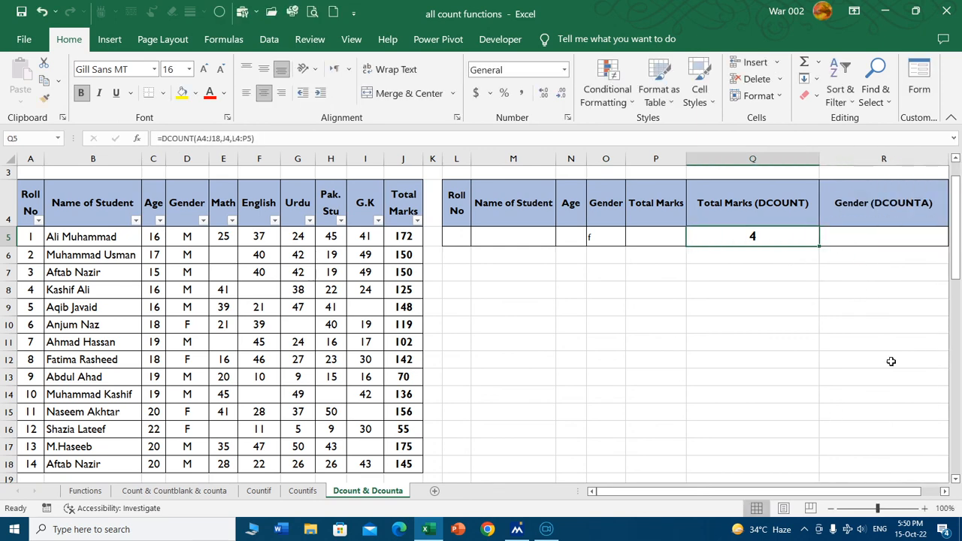
left_click_drag(907, 491, 924, 490)
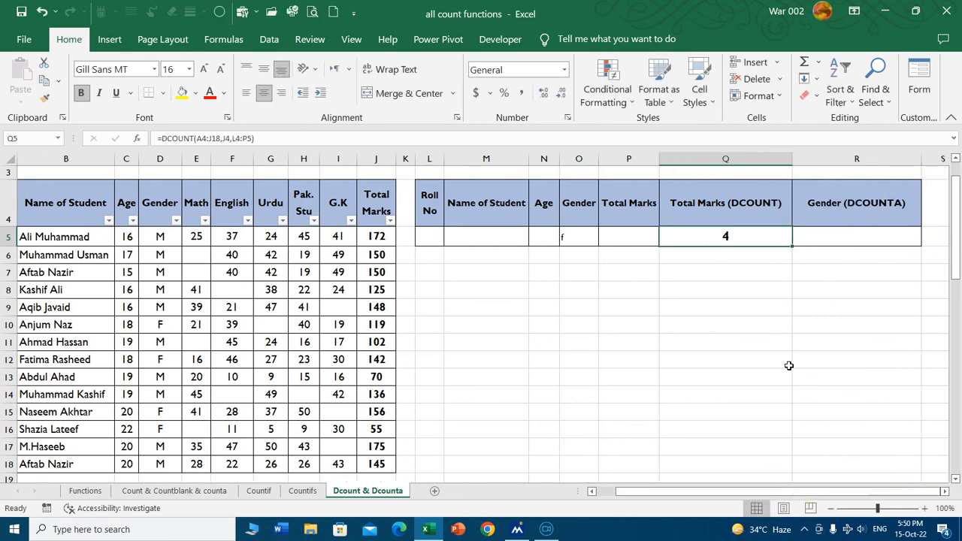
key("ctrl+c")
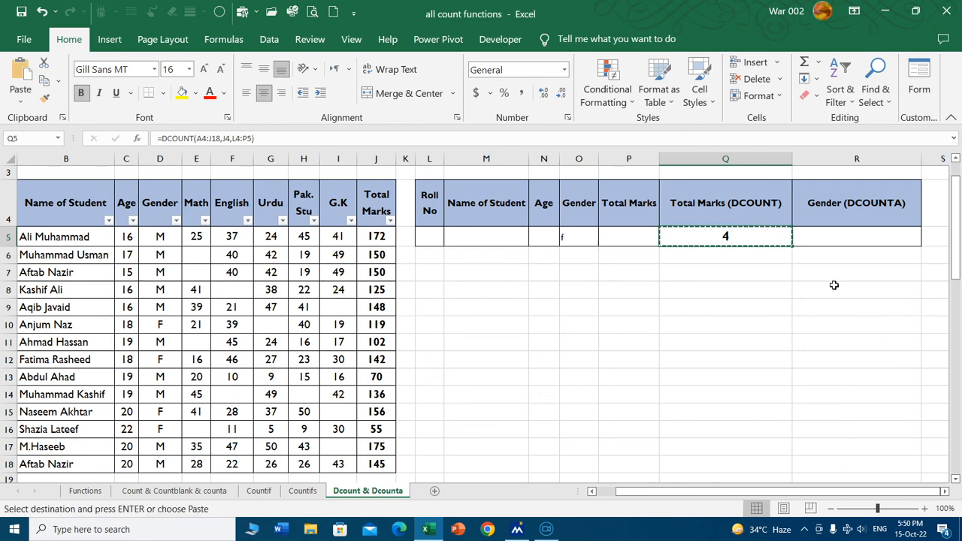
key("Escape")
Start a DCOUNTA formula in R5 with the marks table A4:J18, headers included, as its database.
left_click(848, 248)
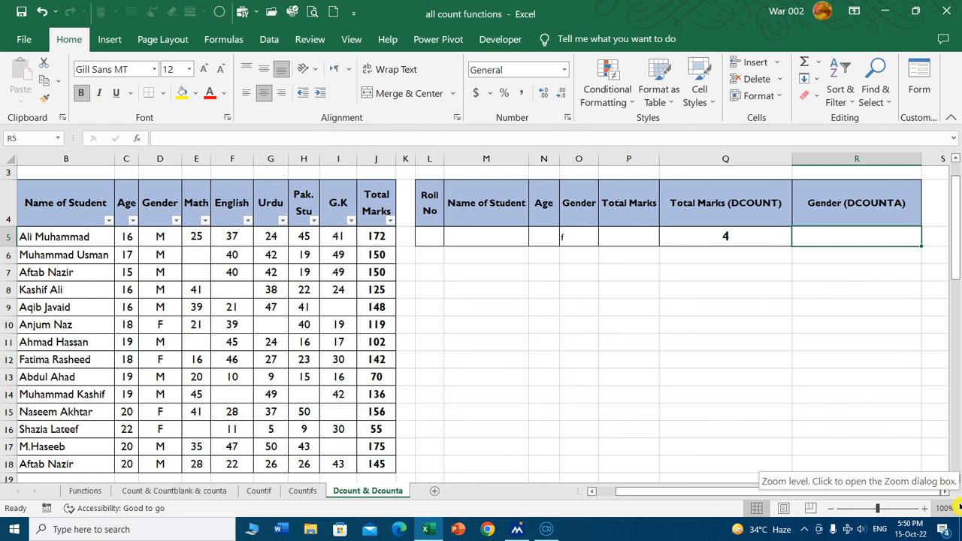
type("=dc")
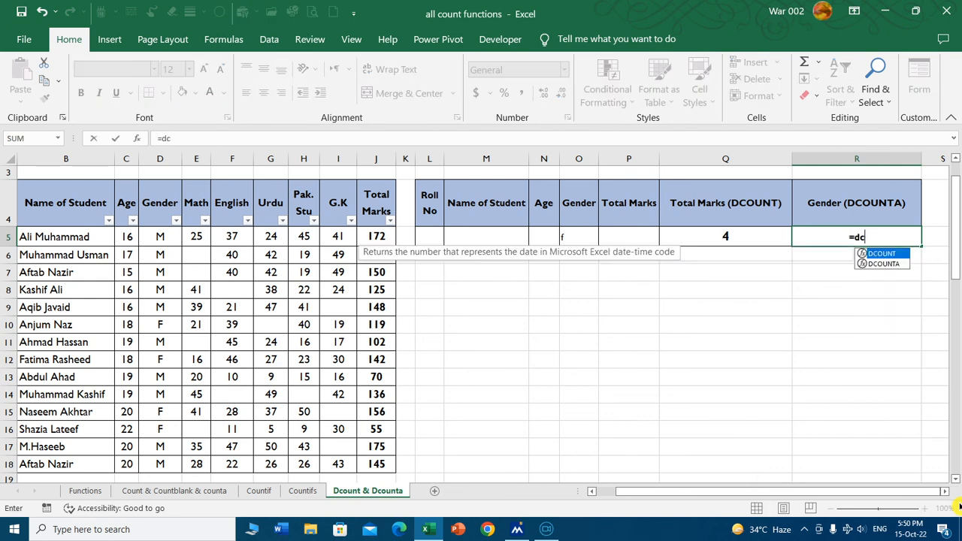
type("ounta")
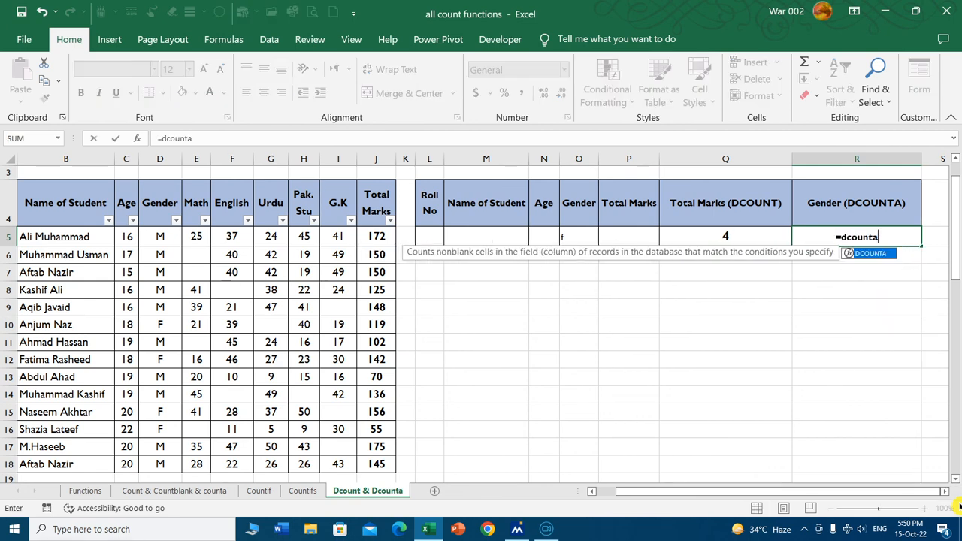
key("Tab")
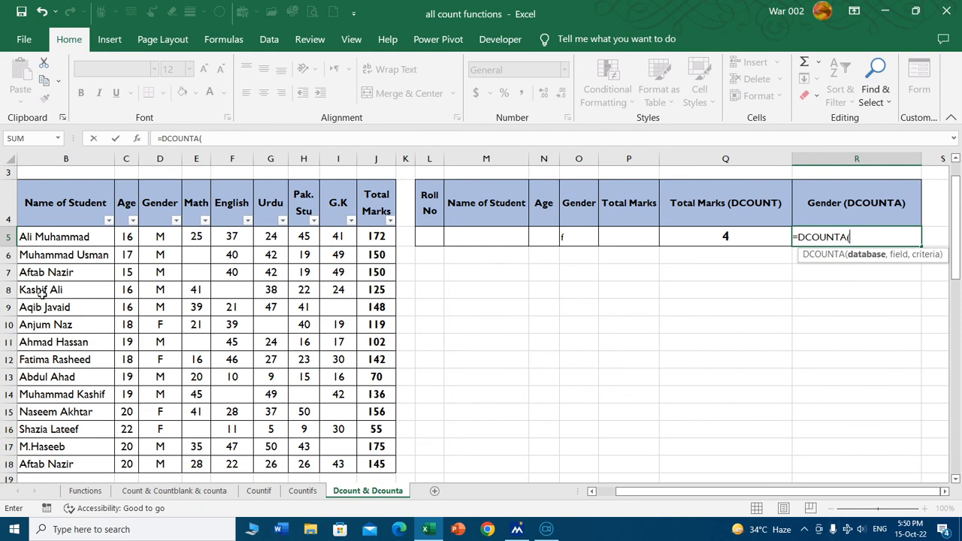
left_click(64, 219)
key("Left")
key("ctrl+shift+Right")
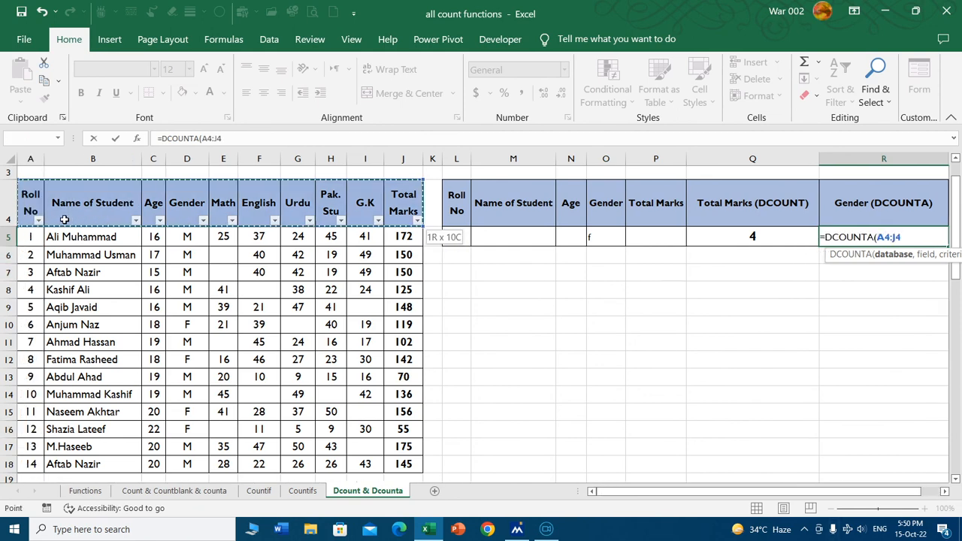
key("ctrl+shift+Down")
type(",")
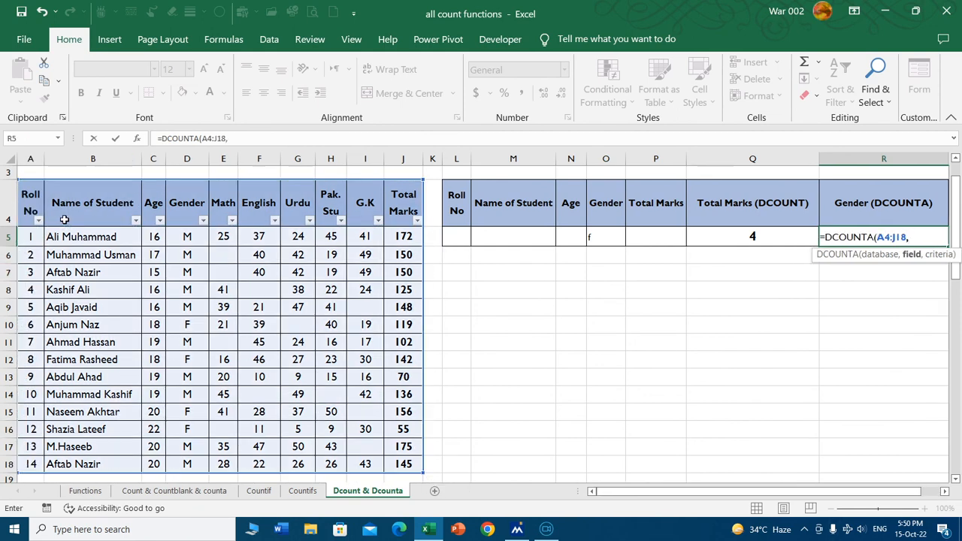
Complete the DCOUNTA formula with the Gender header D4 as field and L4:P5 as criteria range.
left_click(192, 204)
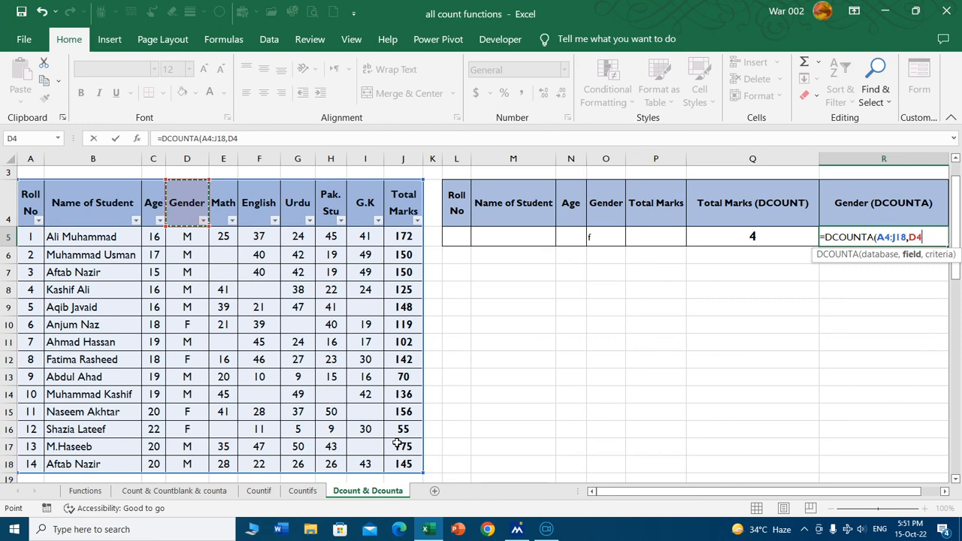
type(",")
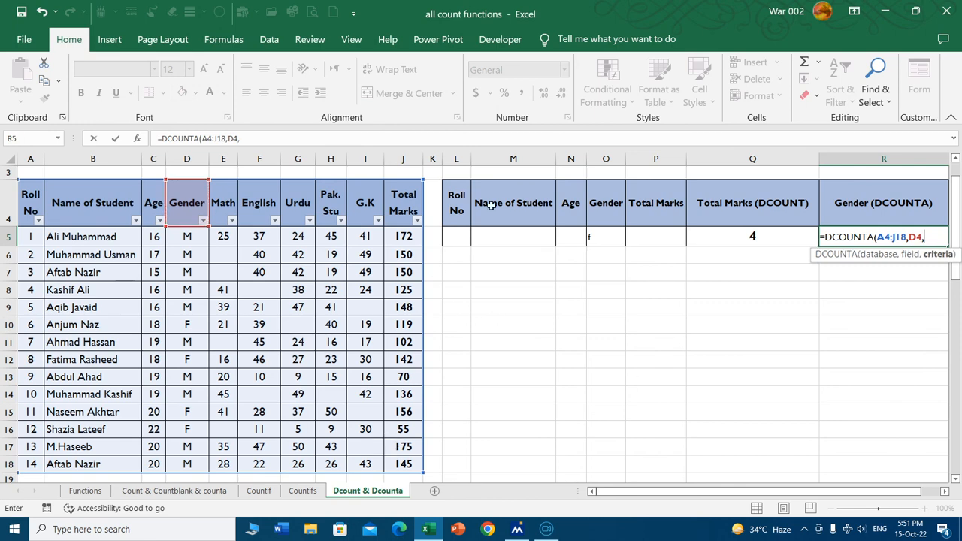
left_click_drag(457, 198, 660, 228)
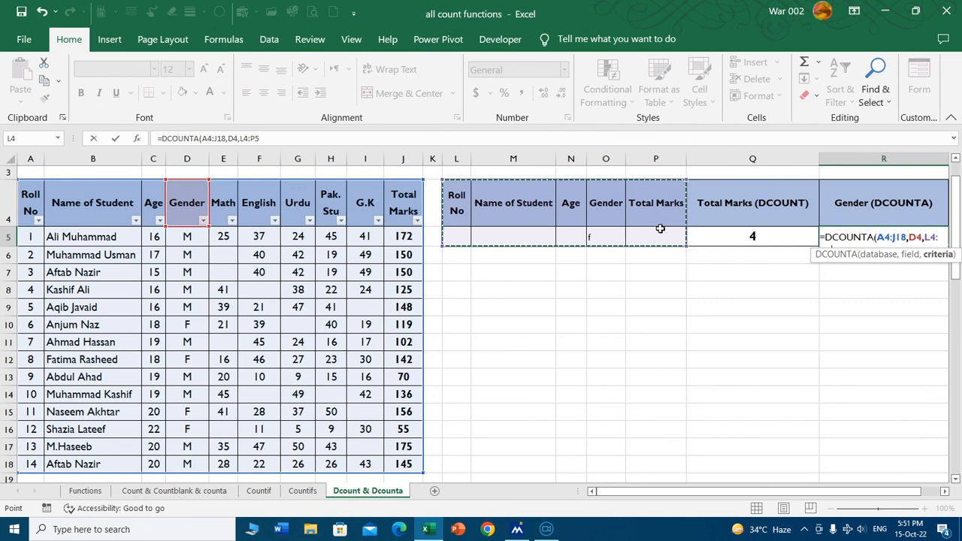
key("Return")
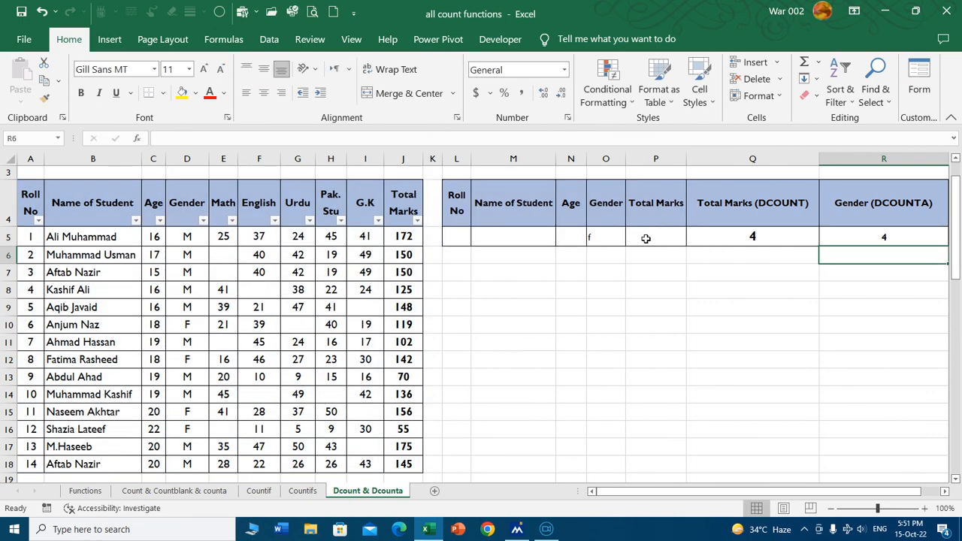
Clear the Gender criterion from O5 and check the DCOUNTA result in R5.
left_click(596, 239)
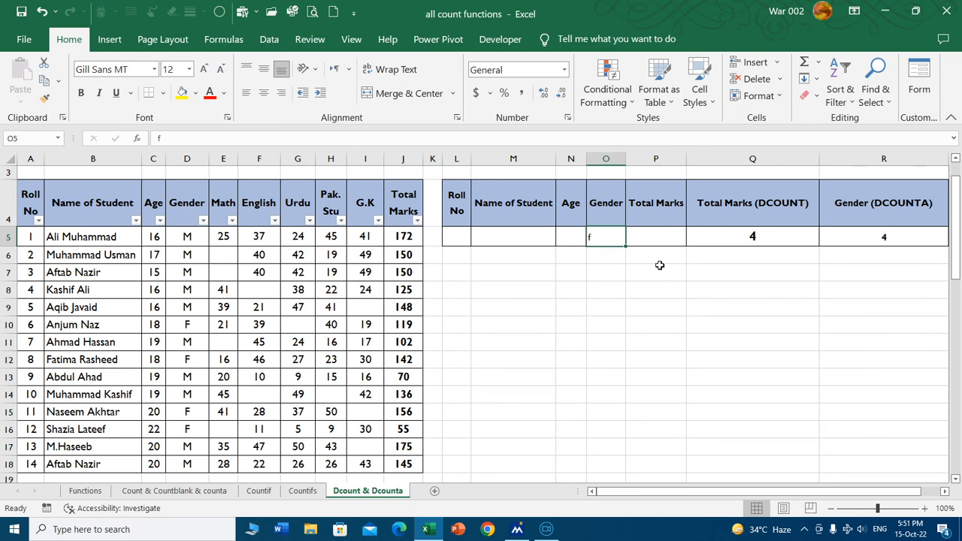
key("Delete")
key("Right")
key("Right")
key("Right")
key("Right")
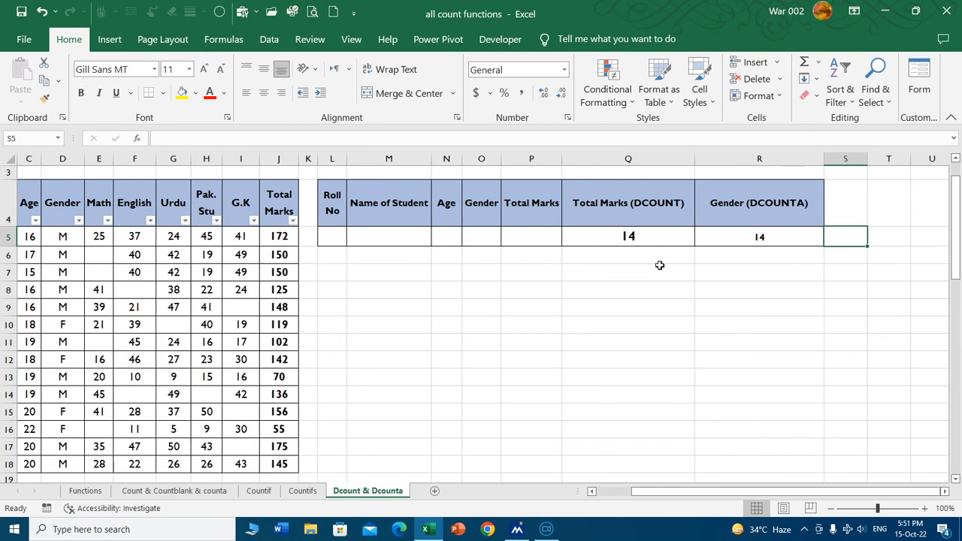
key("Left")
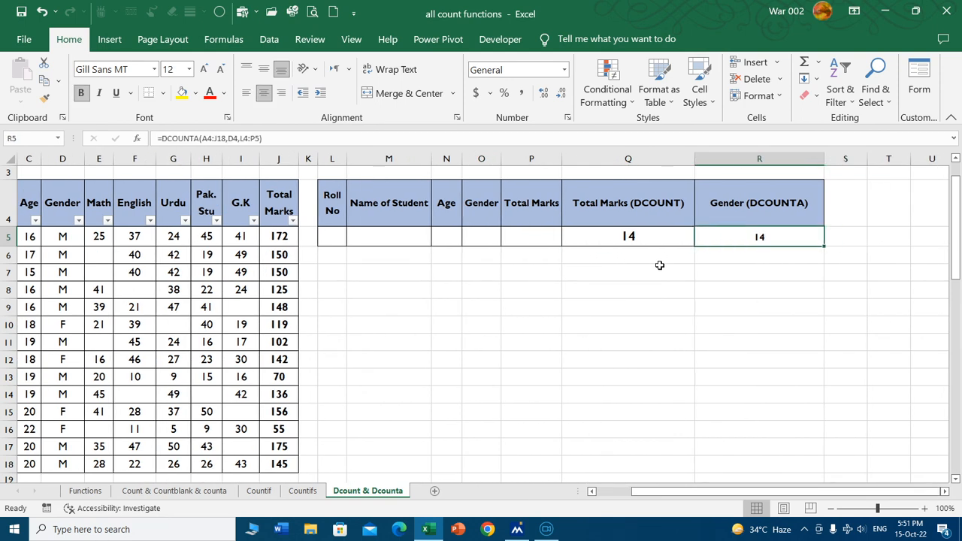
Set the Gender criterion in O5 to F.
left_click(480, 234)
type("F")
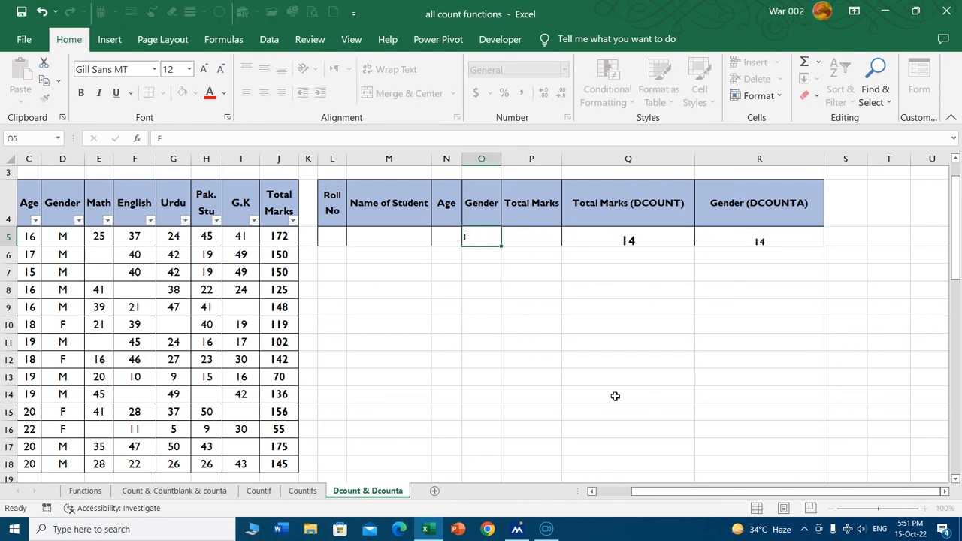
key("Tab")
Change the function in R5 from DCOUNTA to DCOUNT, keeping the arguments A4:J18, D4 and L4:P5.
left_click(739, 237)
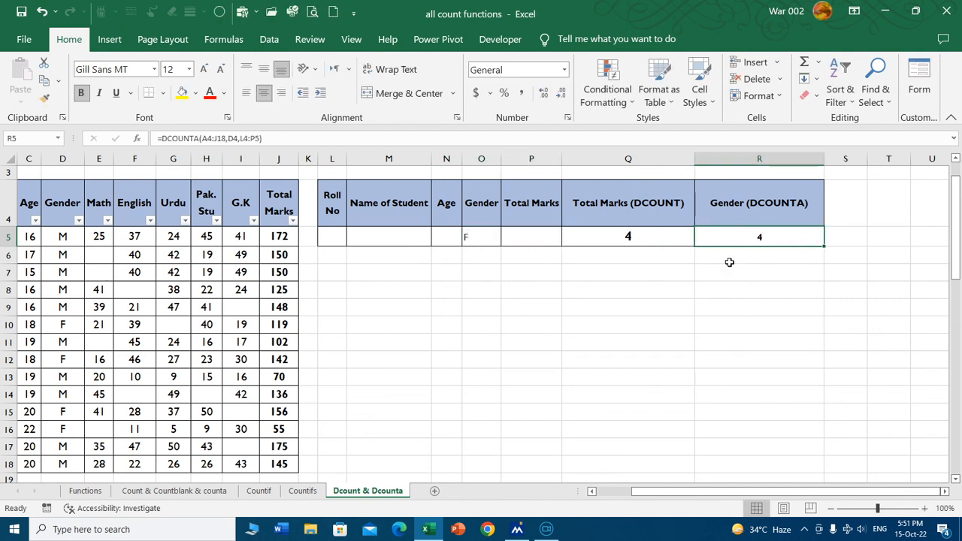
left_click(201, 139)
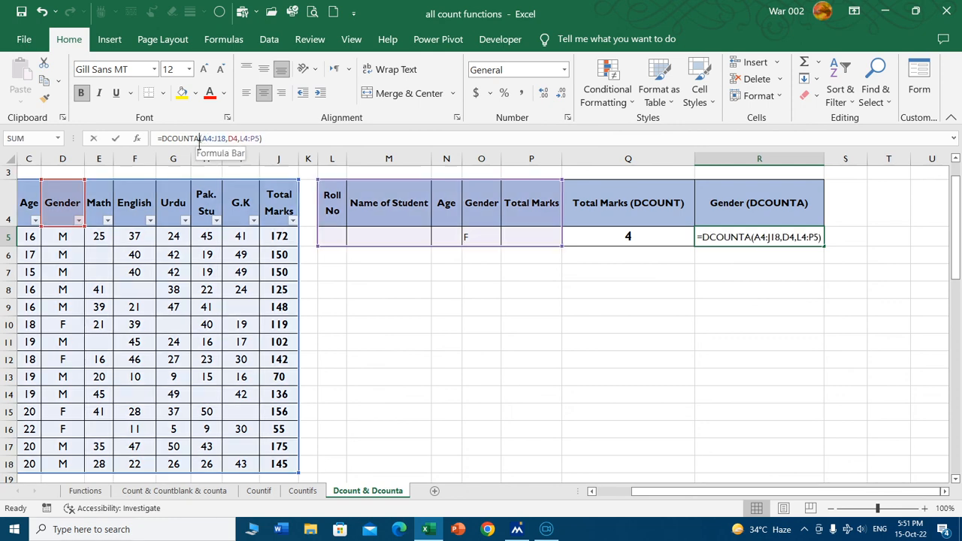
key("Return")
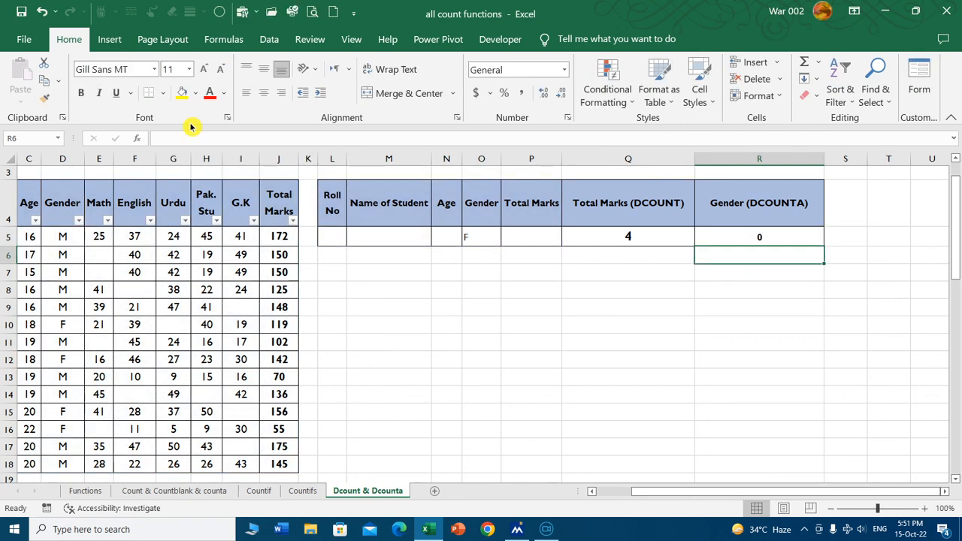
left_click(731, 236)
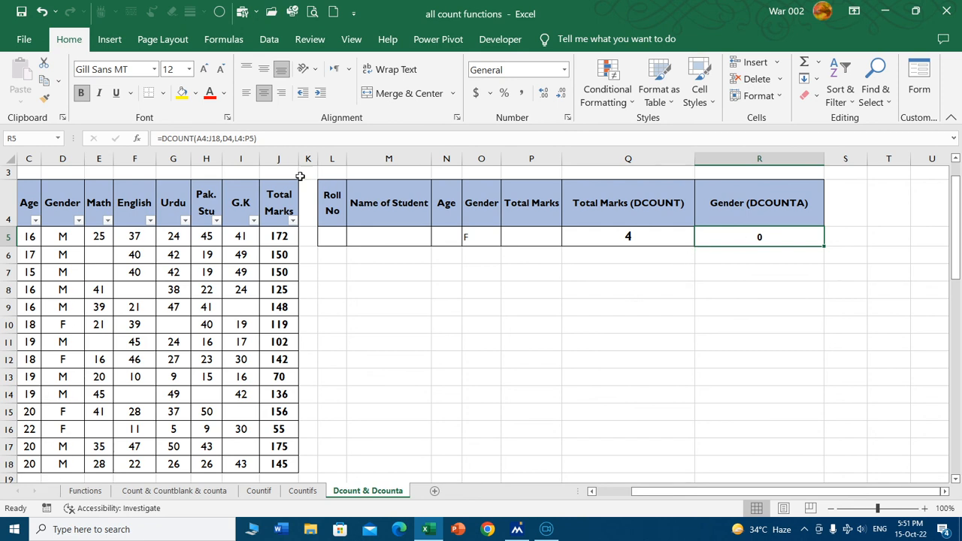
Change the function in R5 from DCOUNT back to DCOUNTA, keeping the arguments A4:J18, D4 and L4:P5.
left_click(195, 138)
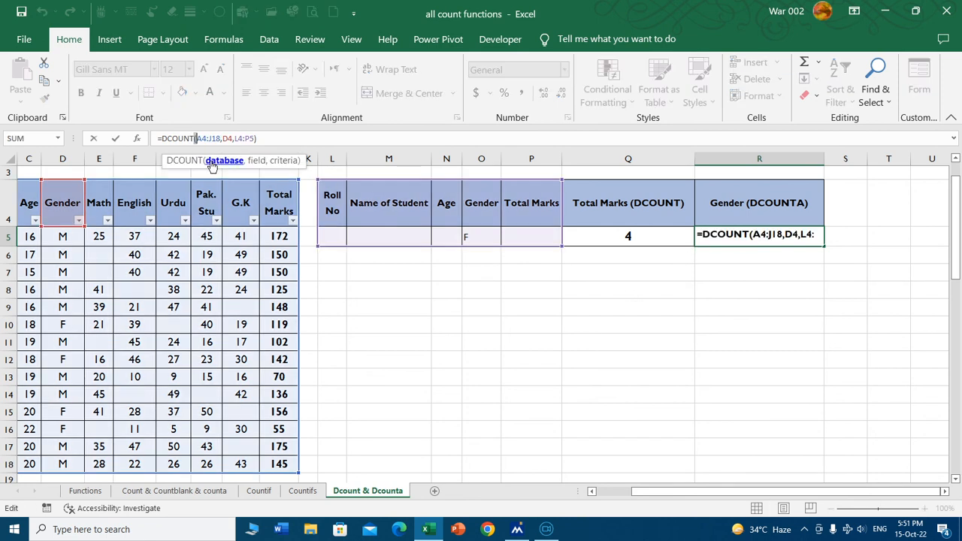
key("Left")
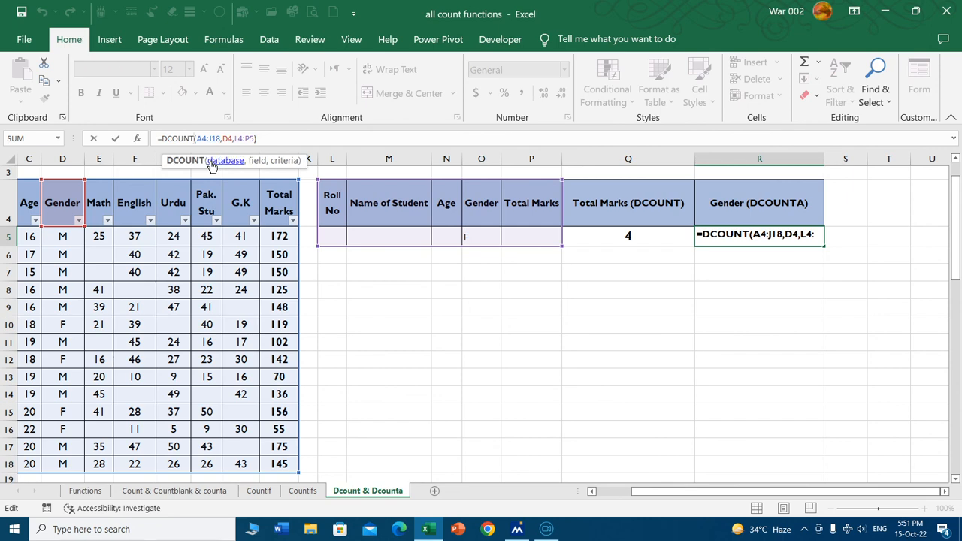
type("A")
key("Return")
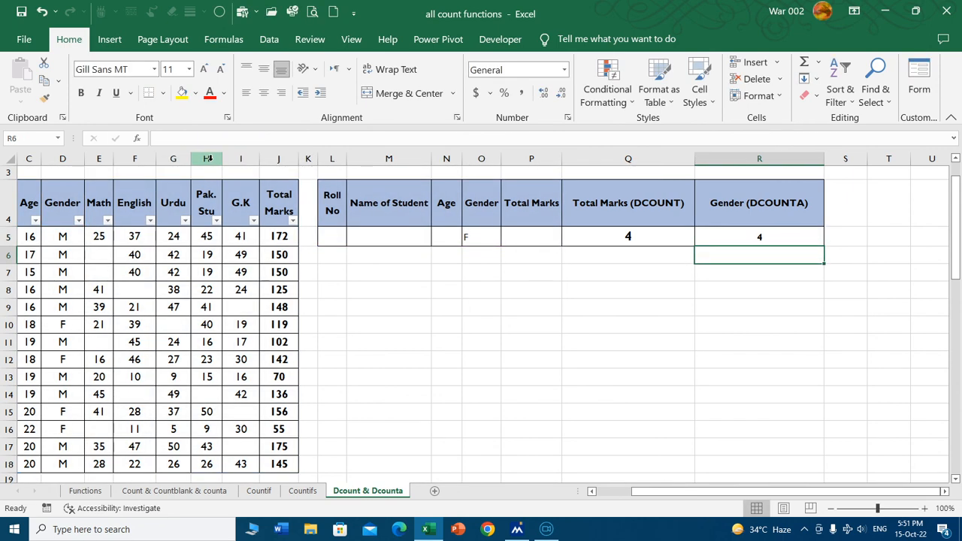
Set the font size of cells O5:R5 to 14.
left_click(698, 238)
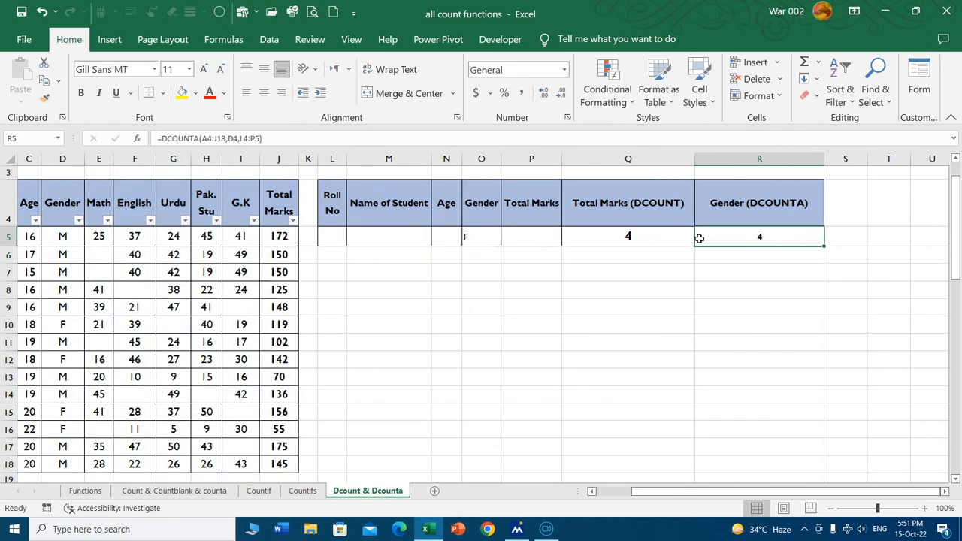
left_click_drag(699, 238, 496, 237)
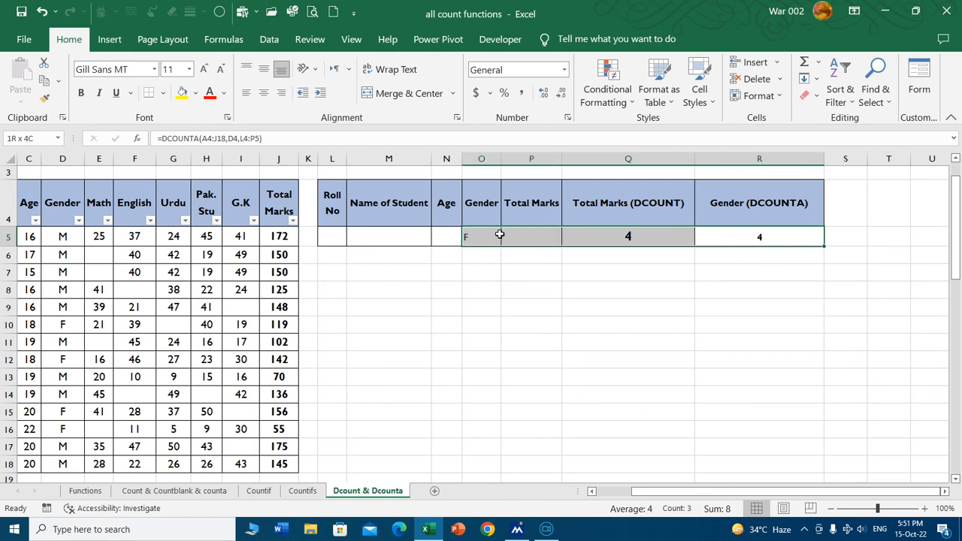
left_click(220, 69)
left_click(372, 274)
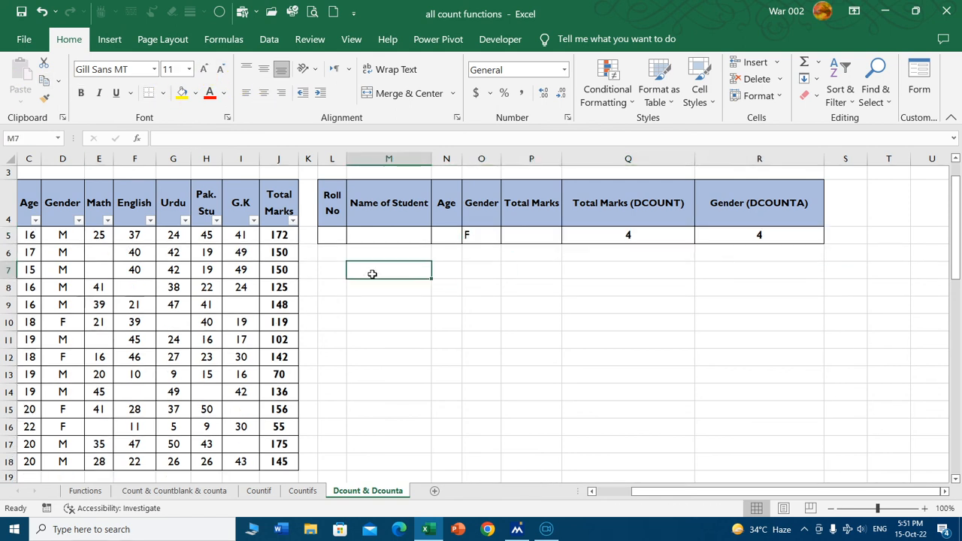
Clear the Gender criterion in O5 and set the Total Marks criterion in P5 to >150.
left_click(367, 236)
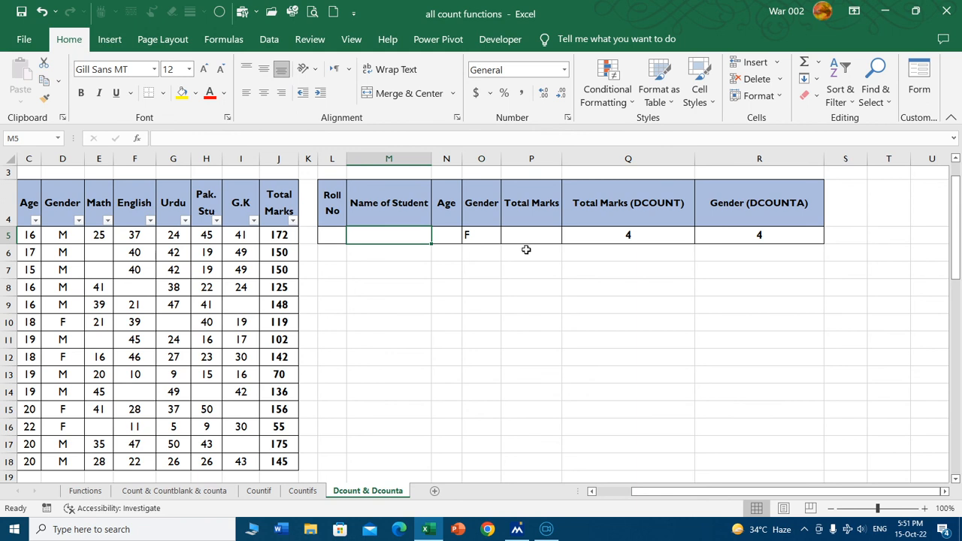
left_click(475, 236)
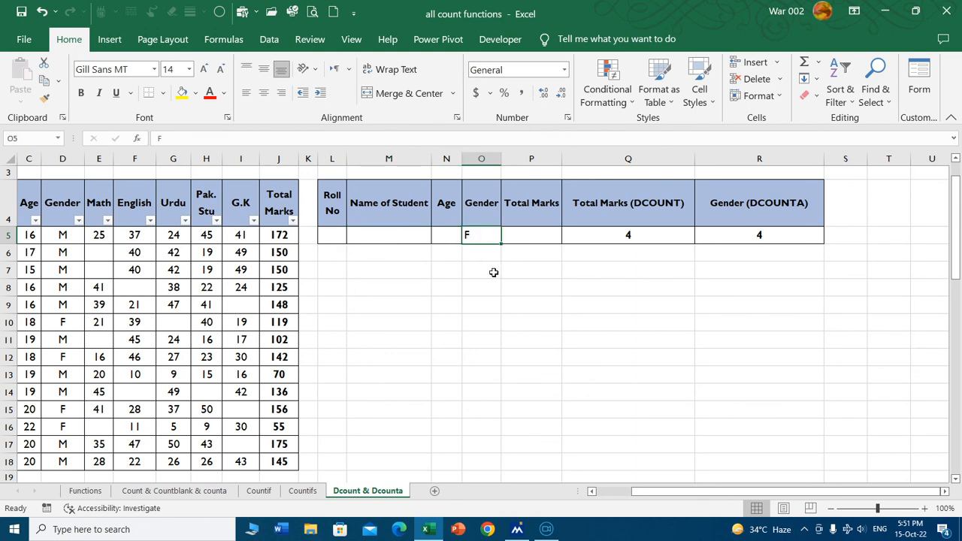
key("Delete")
left_click(527, 235)
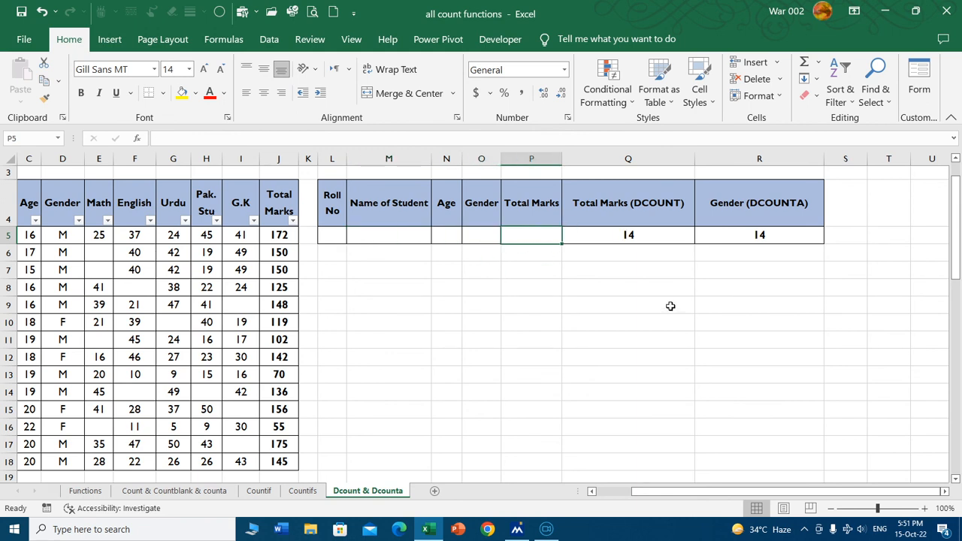
type(">150")
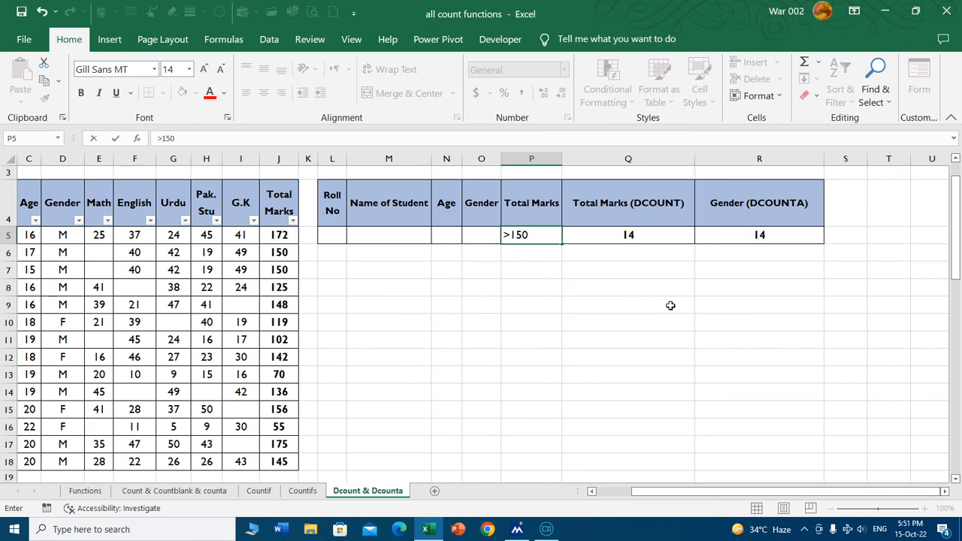
key("Return")
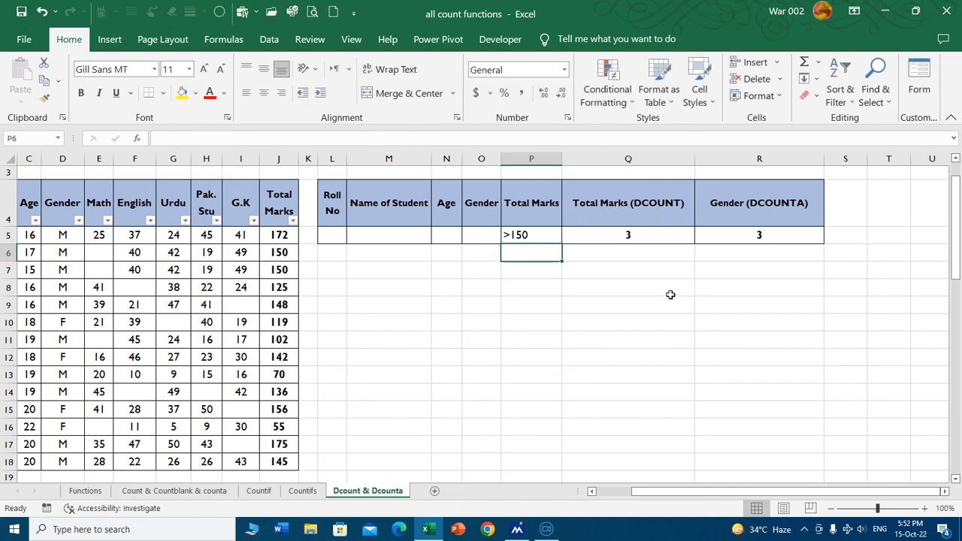
Filter the marks table's Total Marks column to show only 156, 172 and 175.
left_click(293, 220)
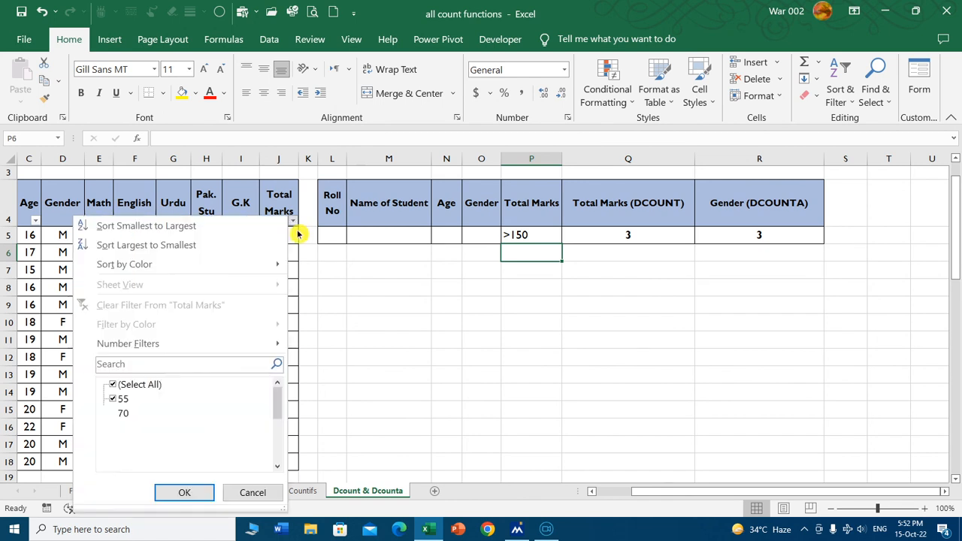
left_click(150, 385)
left_click_drag(280, 413, 275, 455)
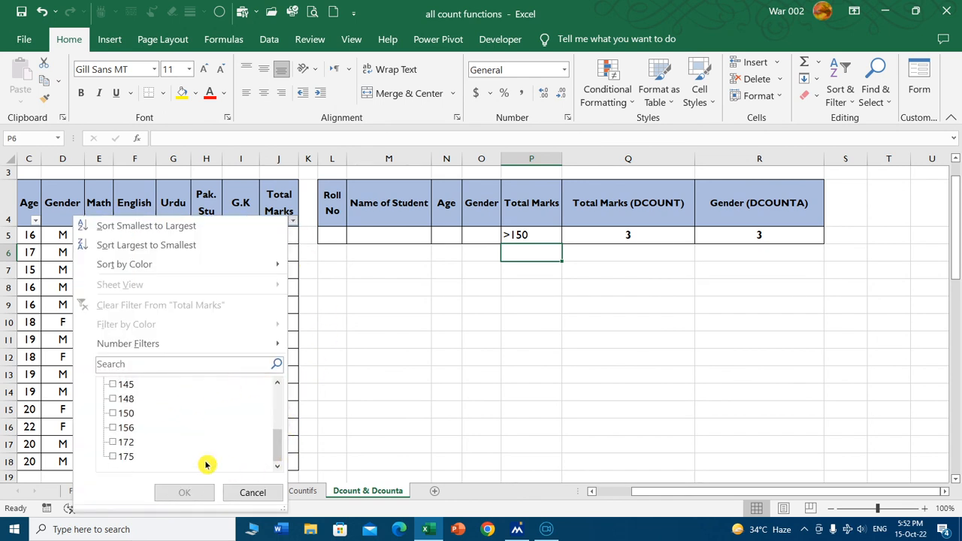
left_click(131, 428)
left_click(124, 443)
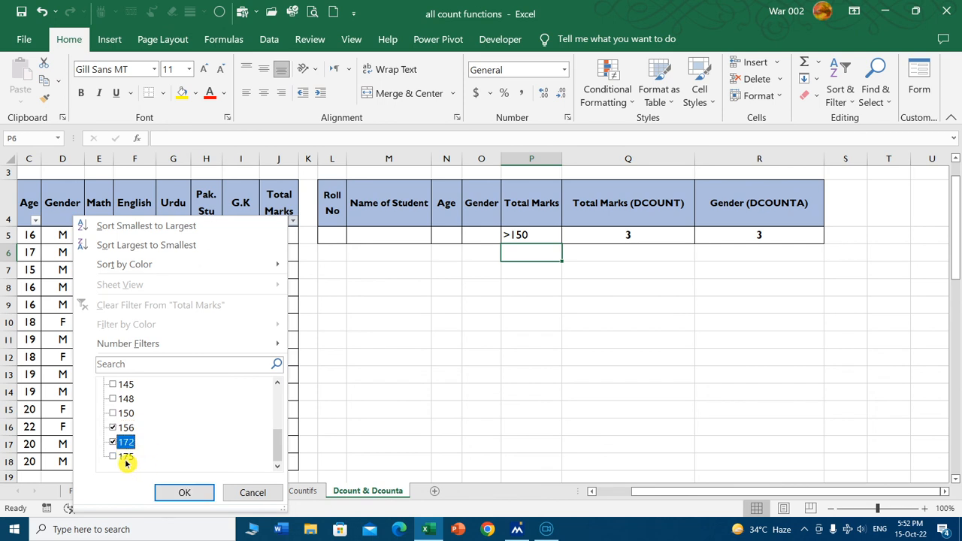
left_click(124, 456)
left_click(183, 492)
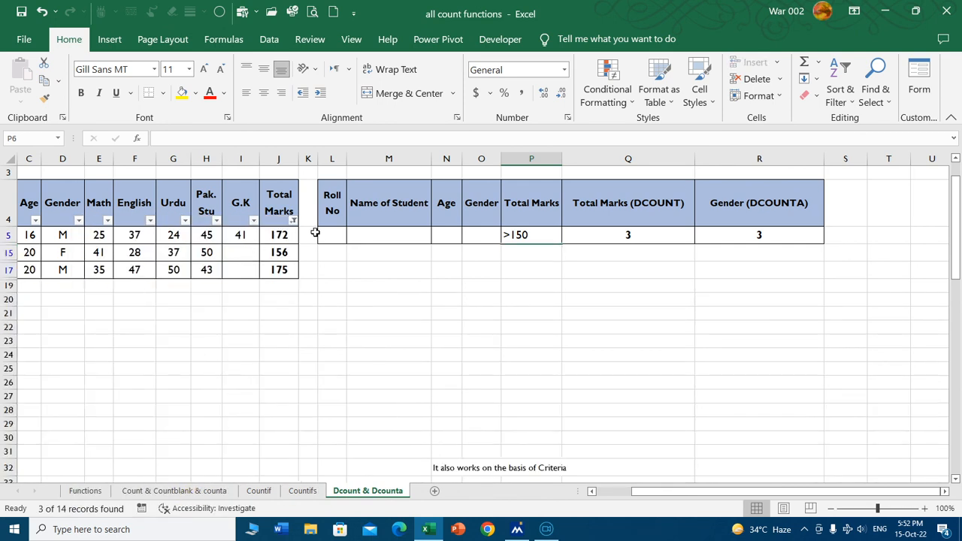
Reselect all values in the Total Marks filter to show every student record again.
left_click(295, 223)
left_click(154, 385)
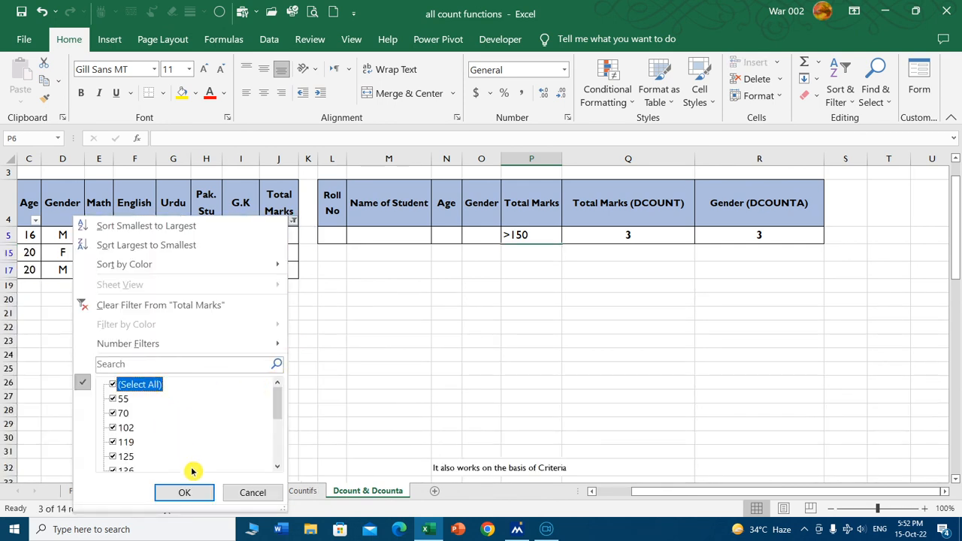
left_click(184, 493)
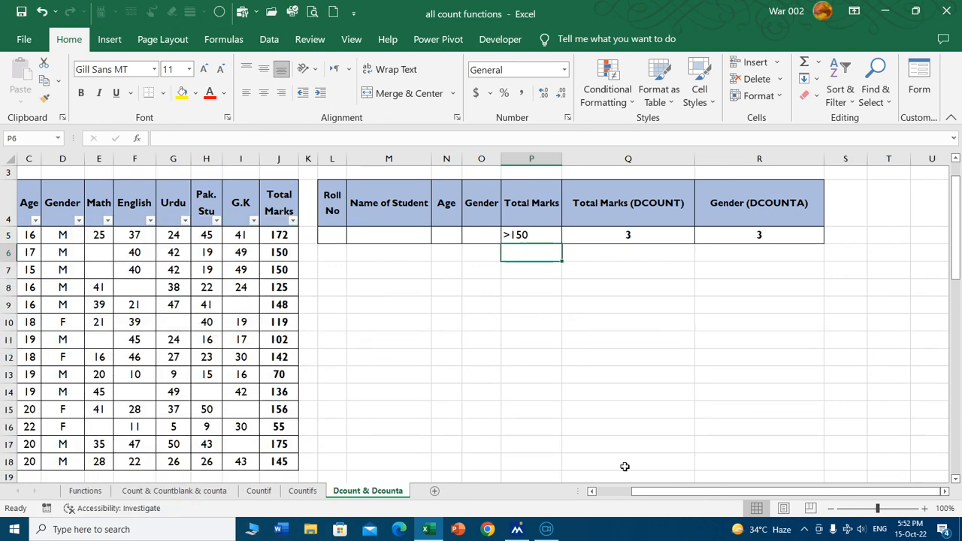
Return to the Functions sheet and review the list of count functions and the title block above it.
left_click(606, 501)
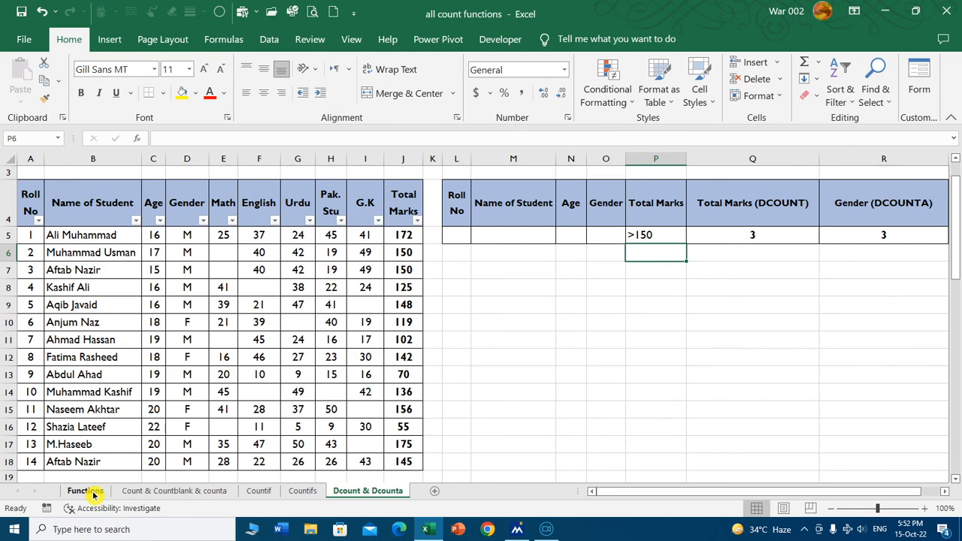
left_click(85, 492)
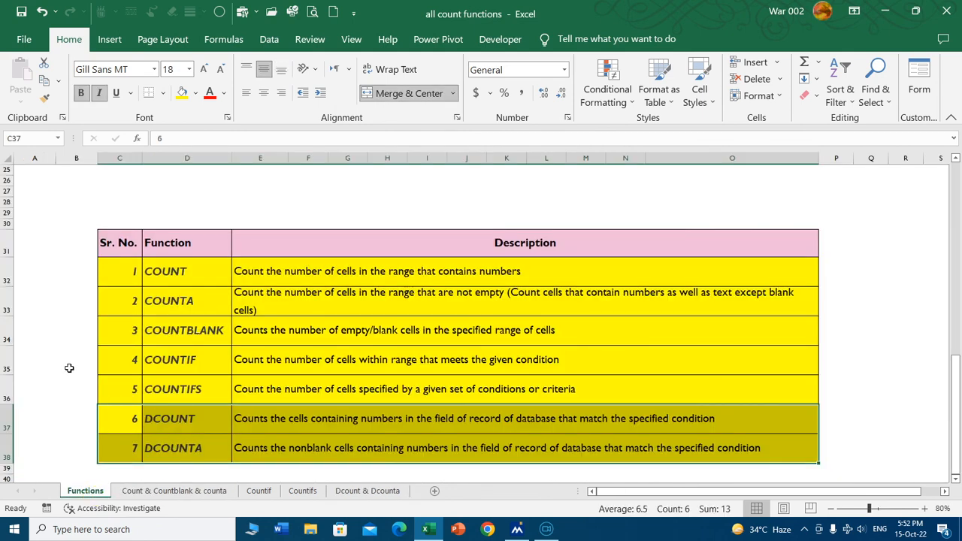
left_click(69, 367)
scroll(391, 274, "up", 4)
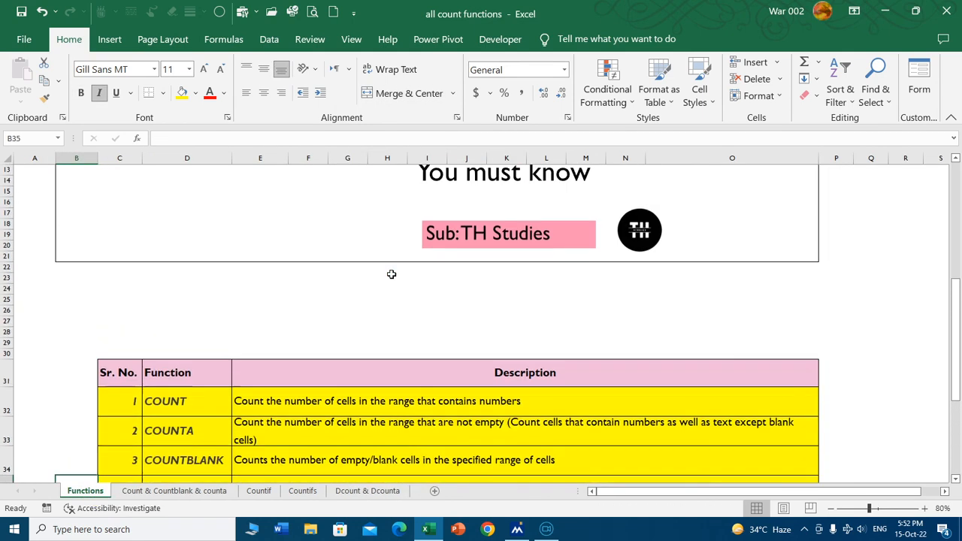
scroll(391, 274, "up", 4)
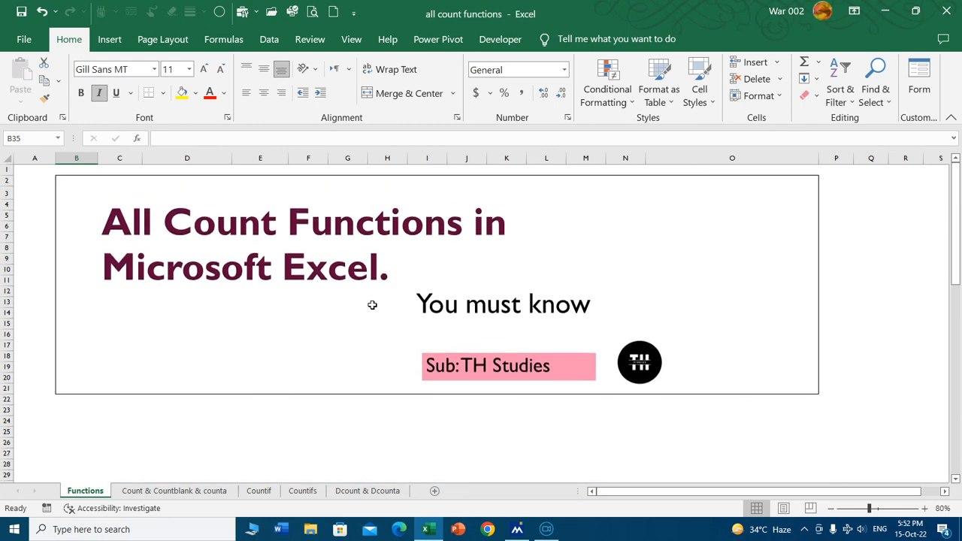